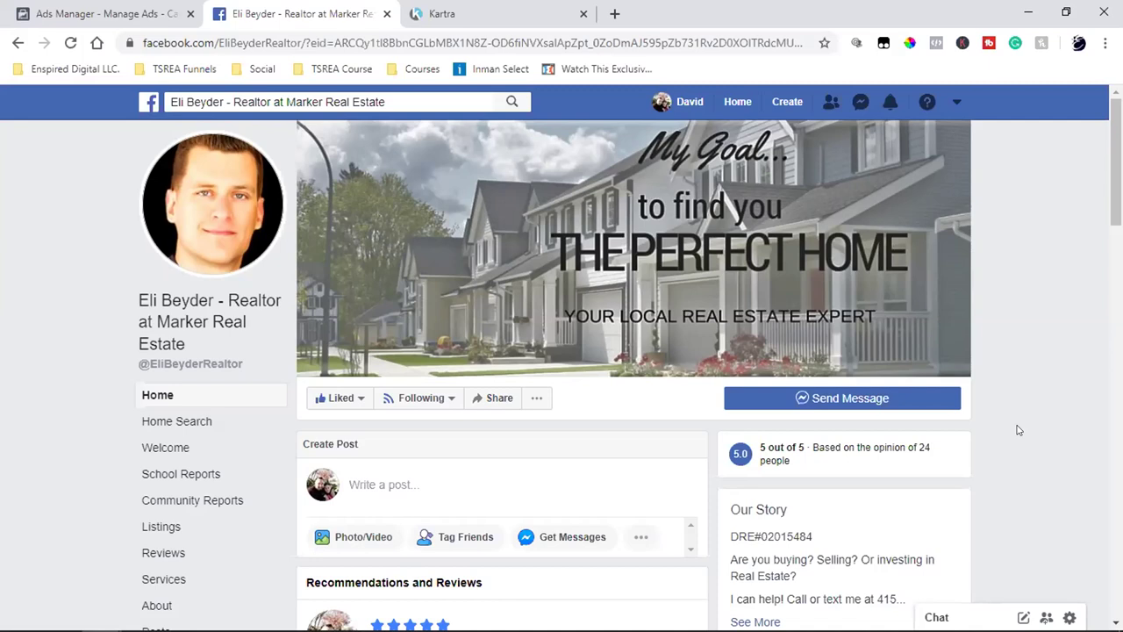
Start a new campaign in Ads Manager with the Conversions objective and mark it as a Special Ad Category campaign for Housing
click(110, 10)
click(31, 289)
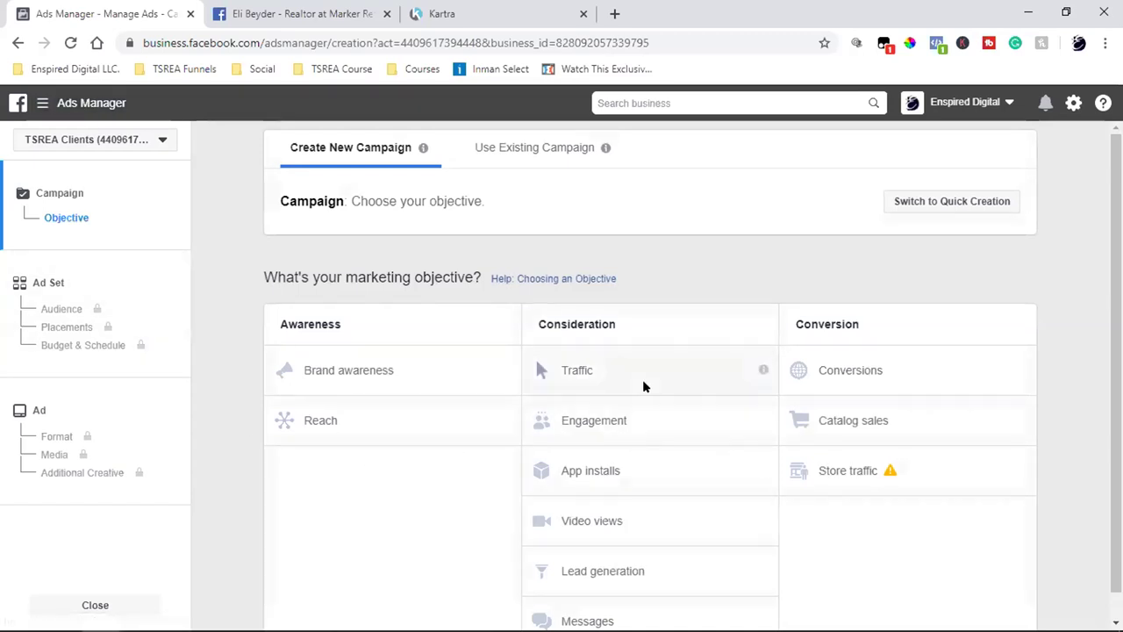
click(888, 354)
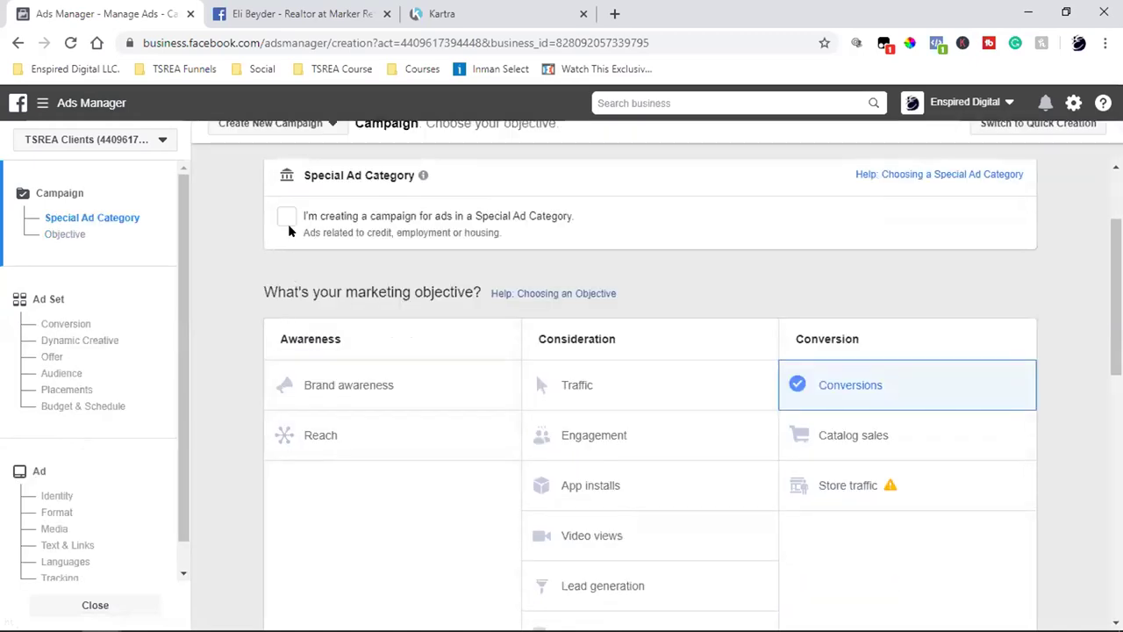
click(285, 220)
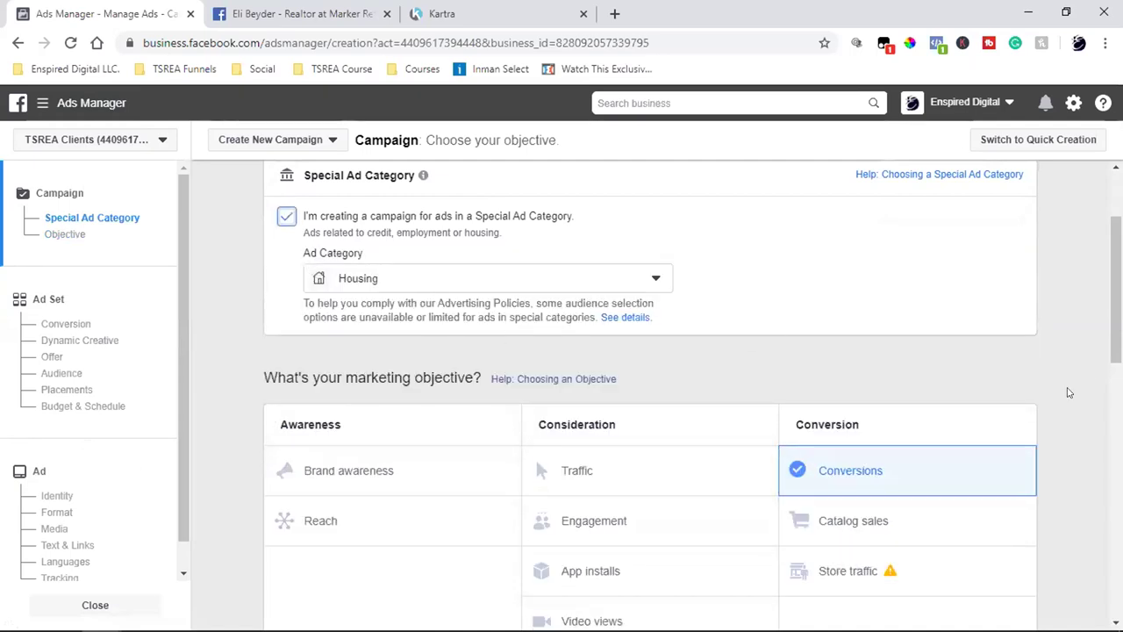
scroll(1068, 392, down, 2)
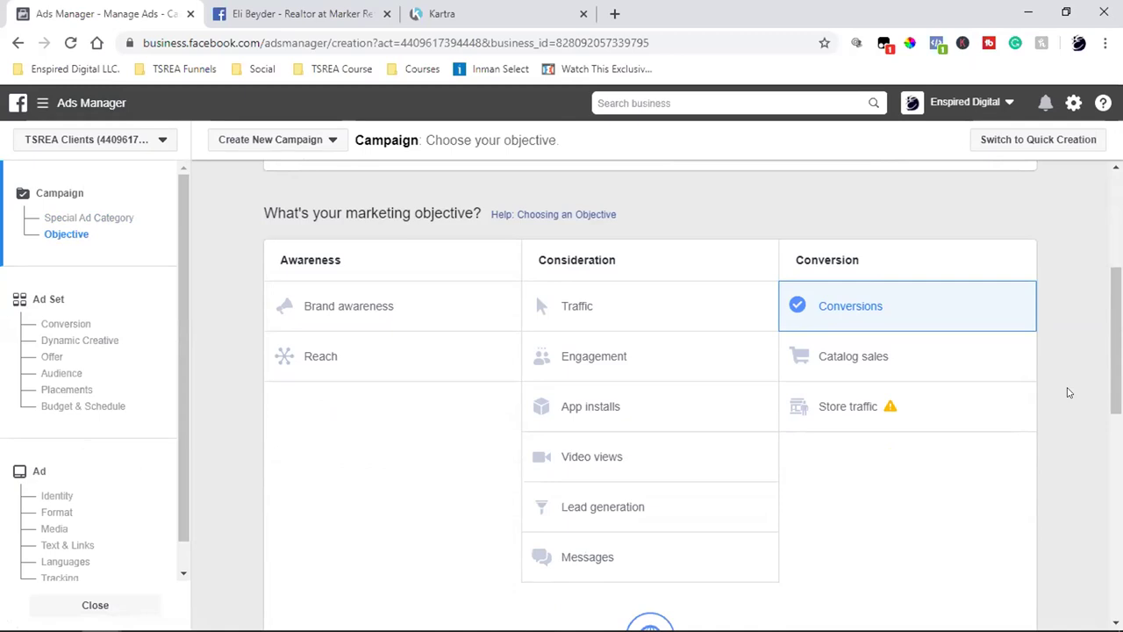
scroll(1069, 392, down, 4)
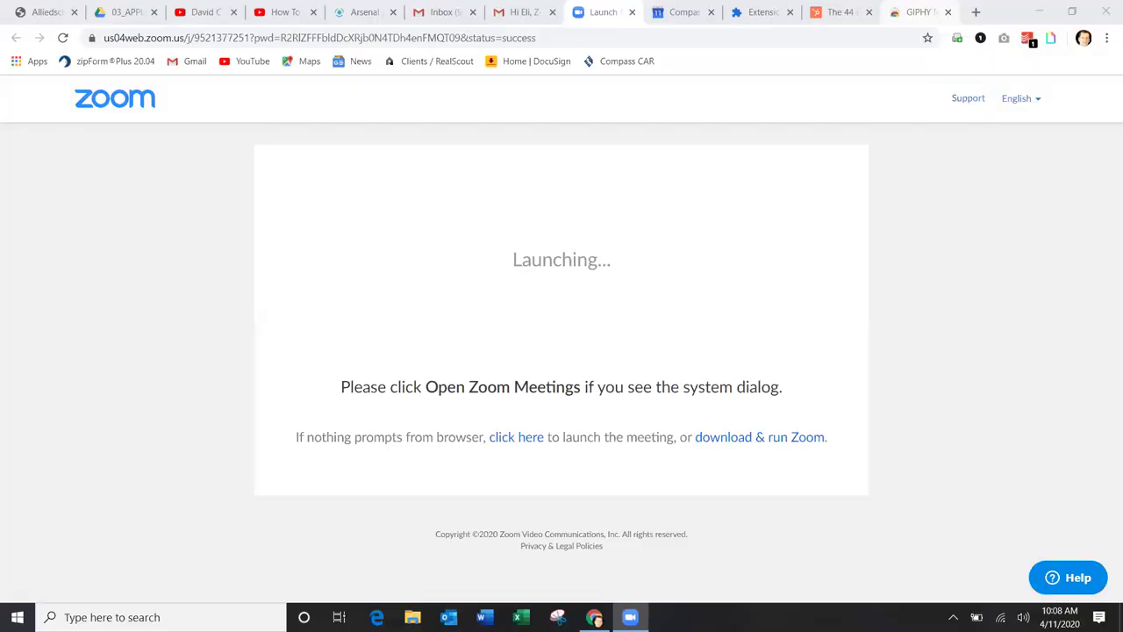
Go to the realtor's Facebook business page in the browser and open its Ad Center
click(917, 13)
text(fac)
key(Return)
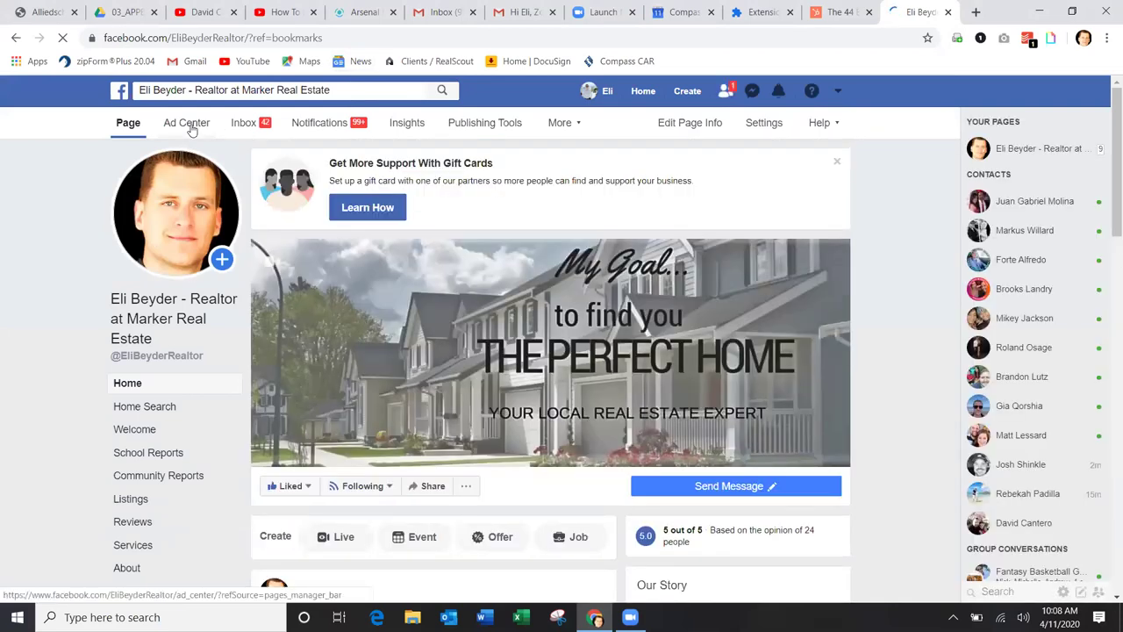
click(186, 123)
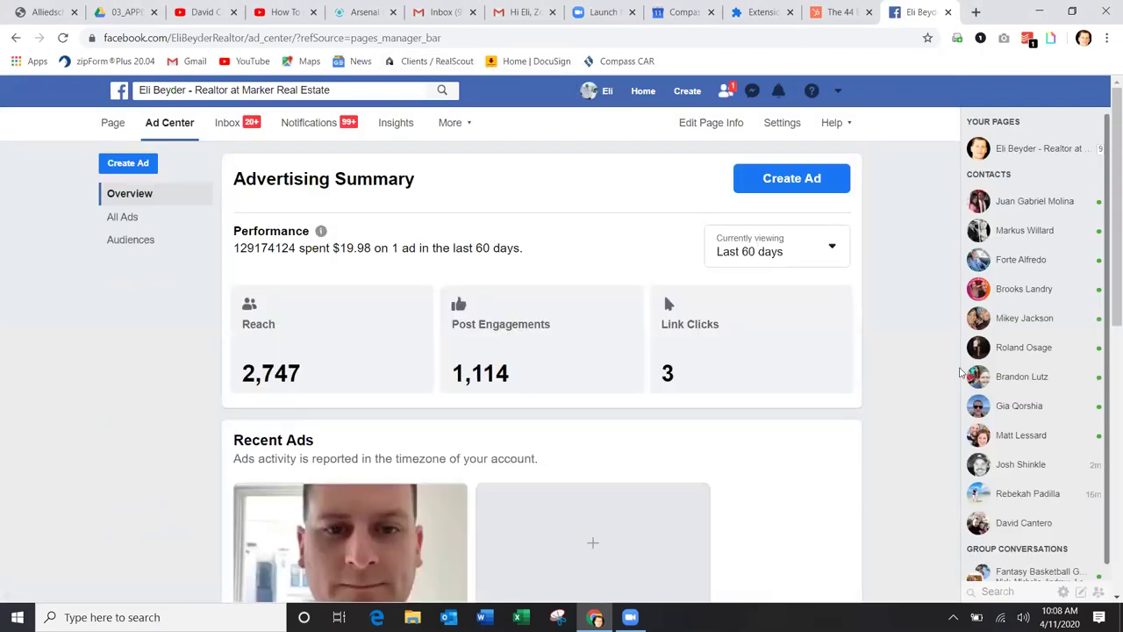
Review the page's advertising summary, recent ads and post boost suggestion, and check which additional page tools are available
scroll(913, 365, down, 2)
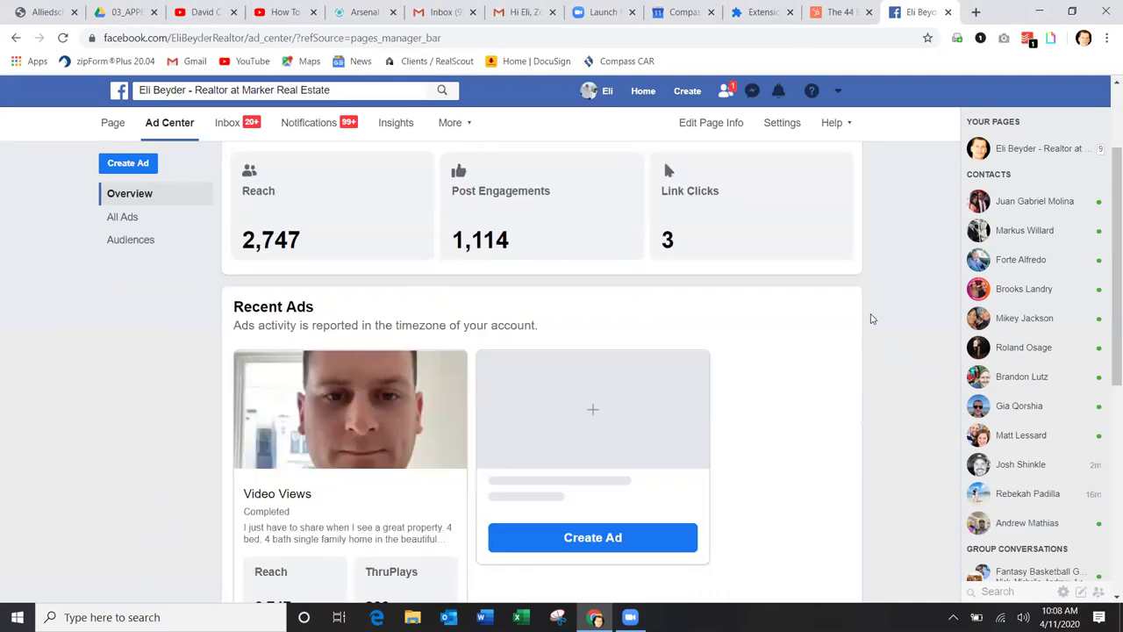
scroll(871, 319, down, 5)
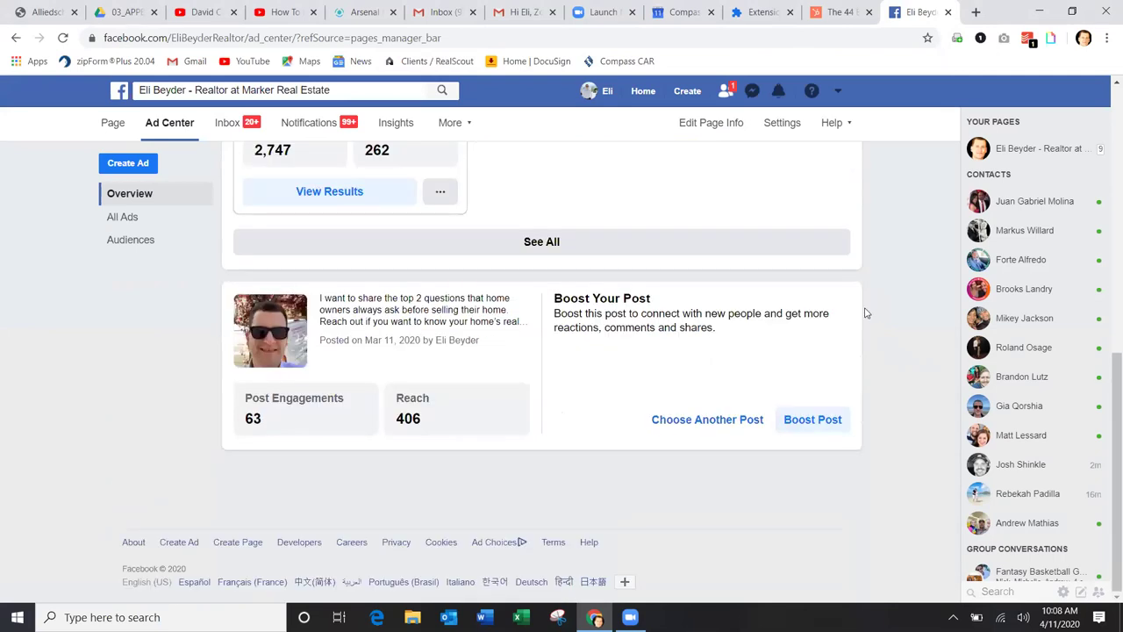
scroll(864, 313, up, 2)
scroll(864, 313, up, 3)
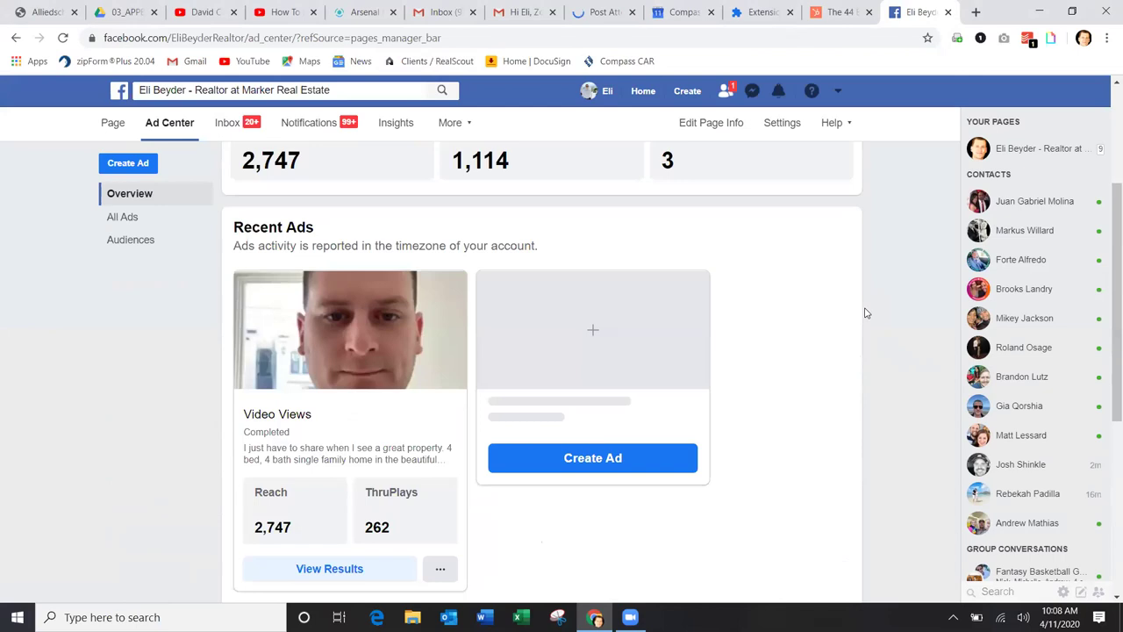
scroll(865, 313, up, 3)
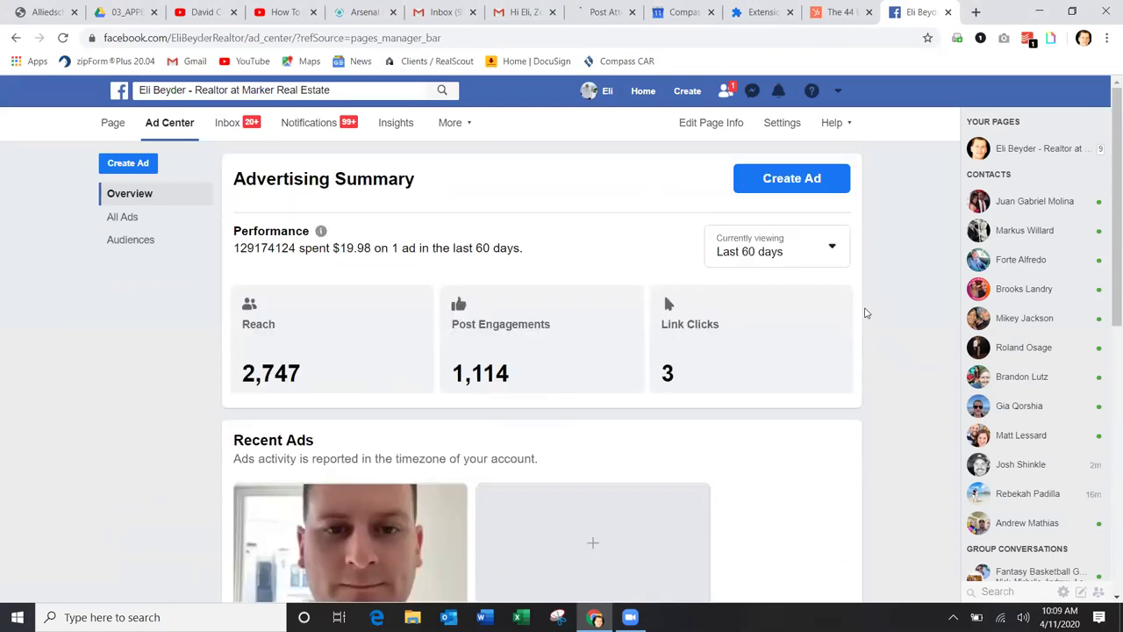
click(472, 129)
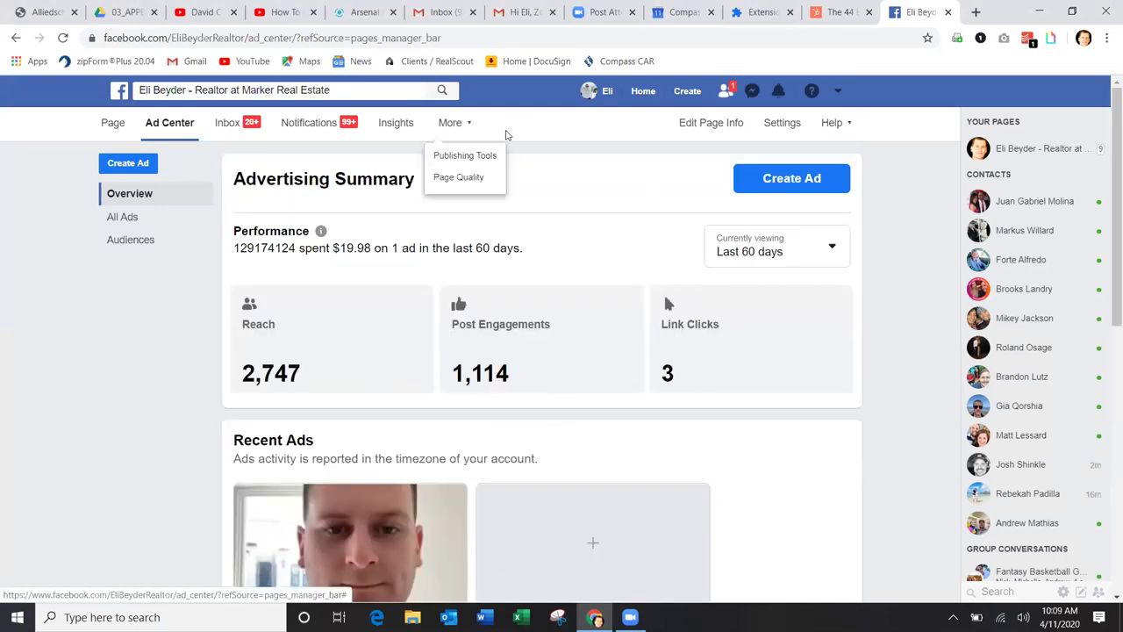
click(503, 136)
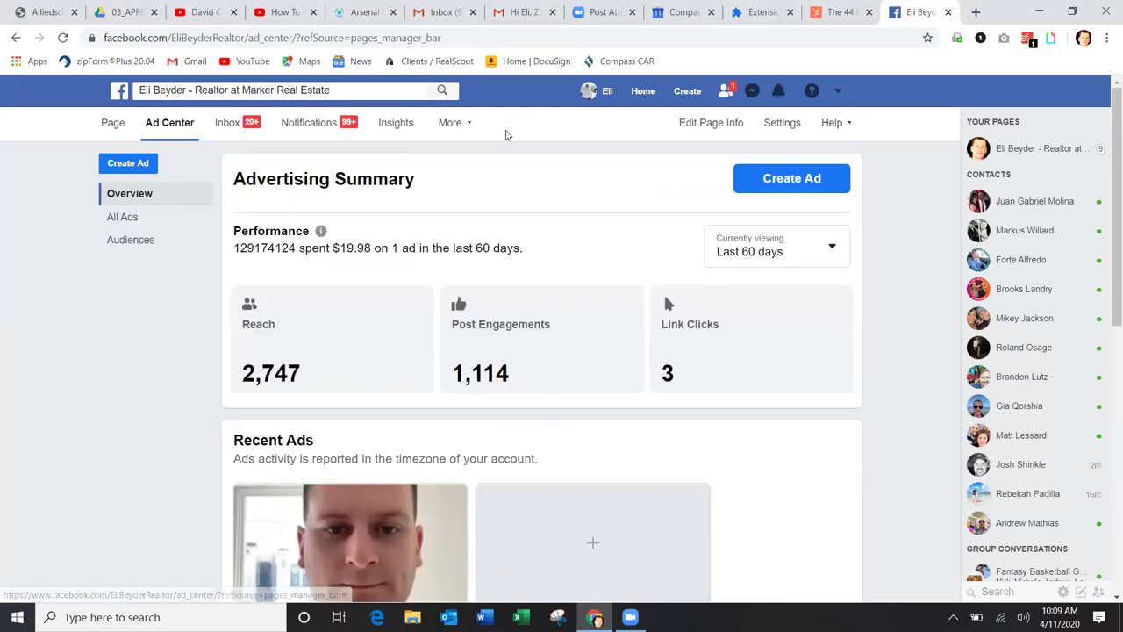
Start creating an ad under the realtor's ad account and switch from there to the Ads Manager campaign overview
click(687, 91)
click(602, 184)
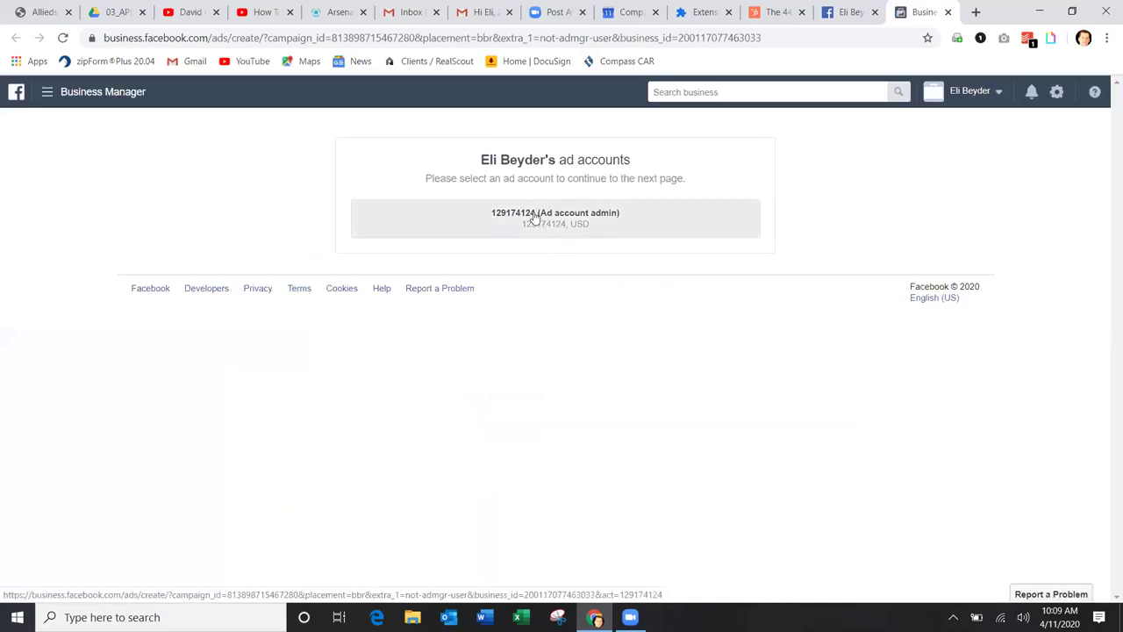
click(534, 219)
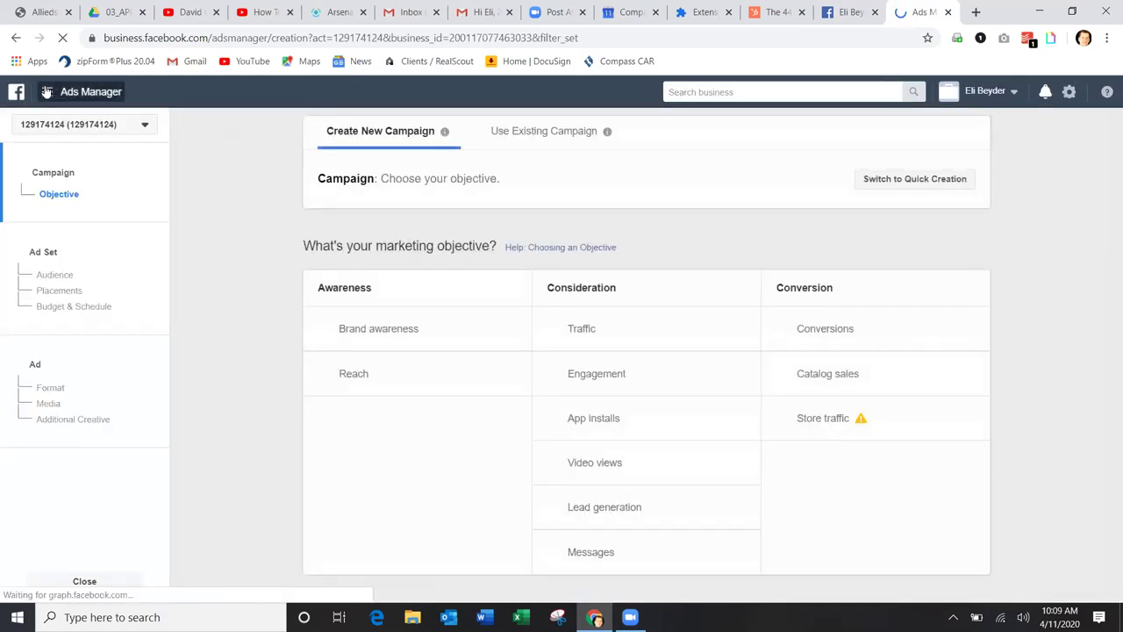
click(48, 91)
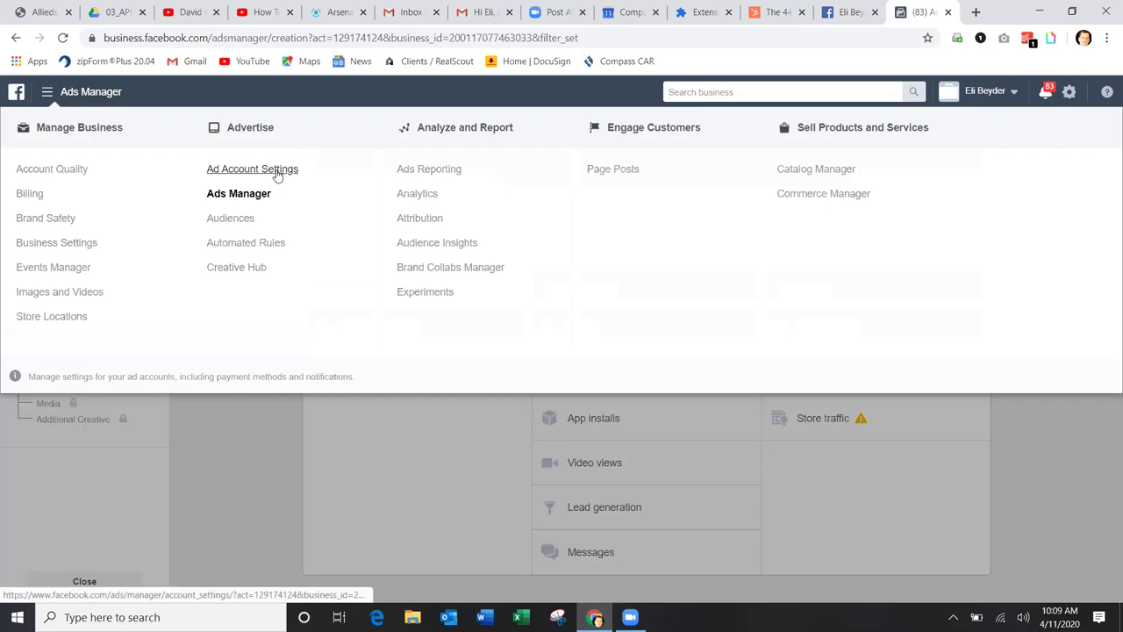
click(248, 198)
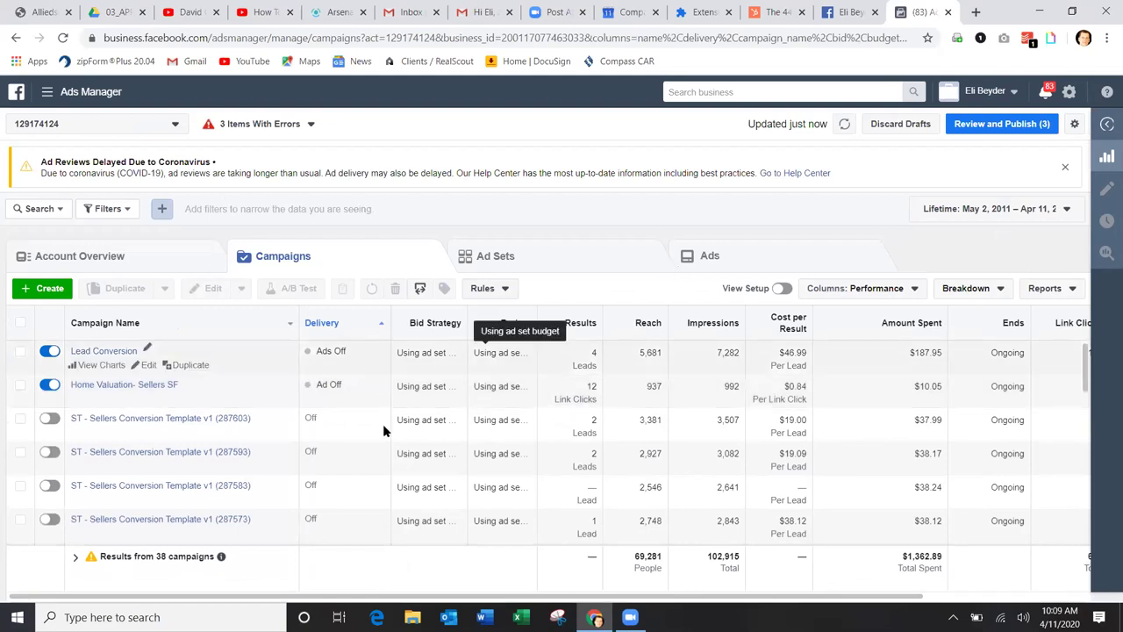
Examine the list of past campaigns, including their delivery status, results, cost per result and amount spent
scroll(384, 430, down, 2)
scroll(383, 428, up, 1)
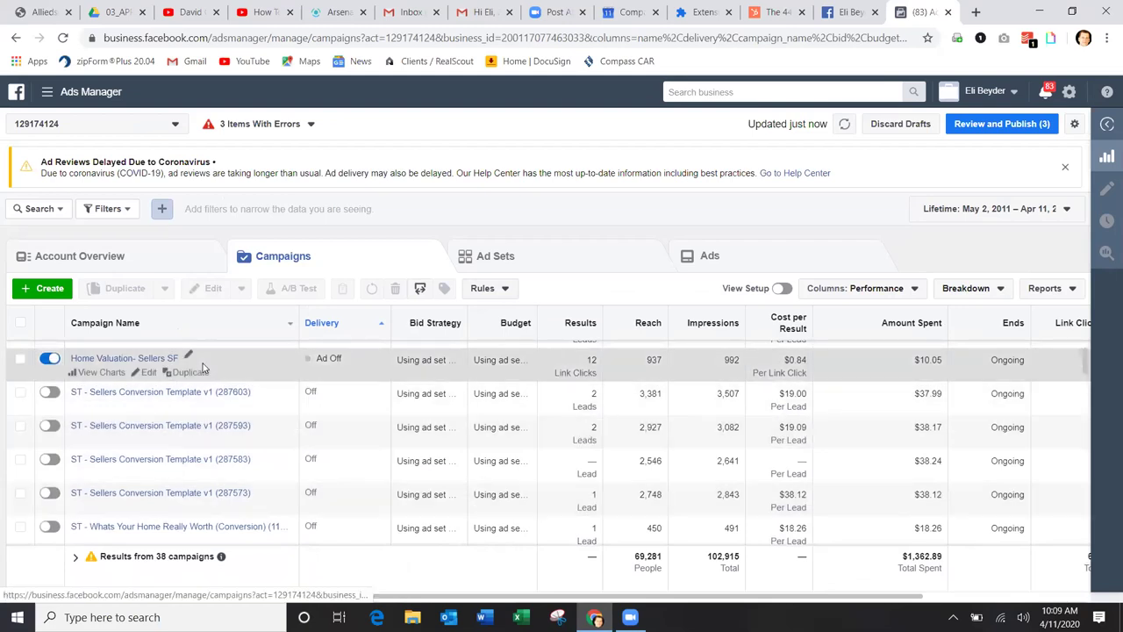
scroll(378, 457, down, 3)
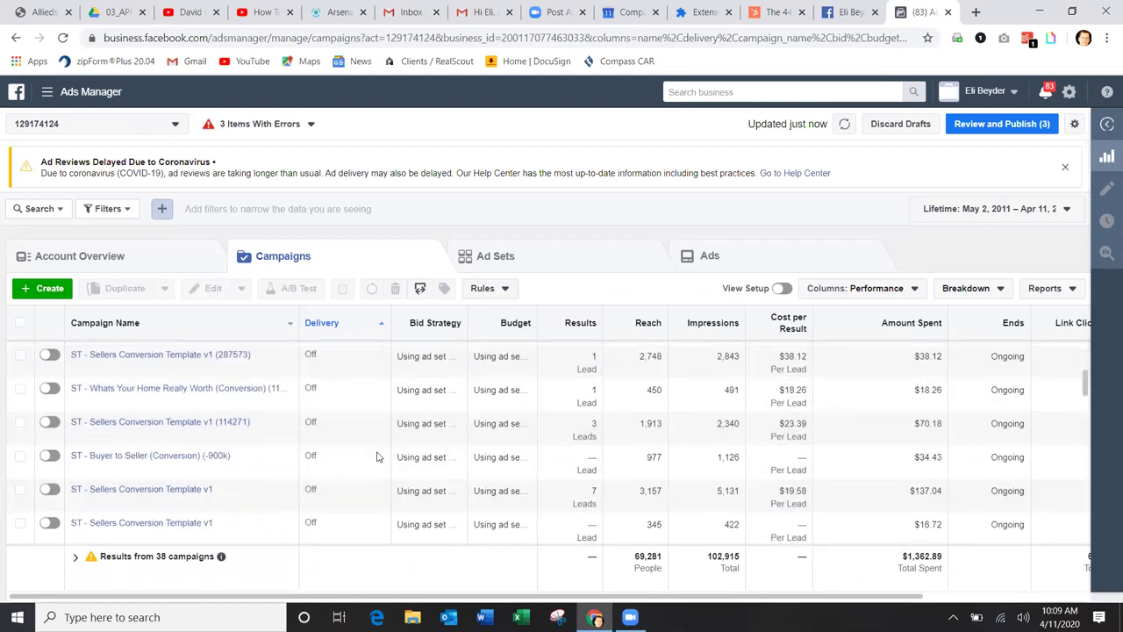
scroll(378, 456, up, 3)
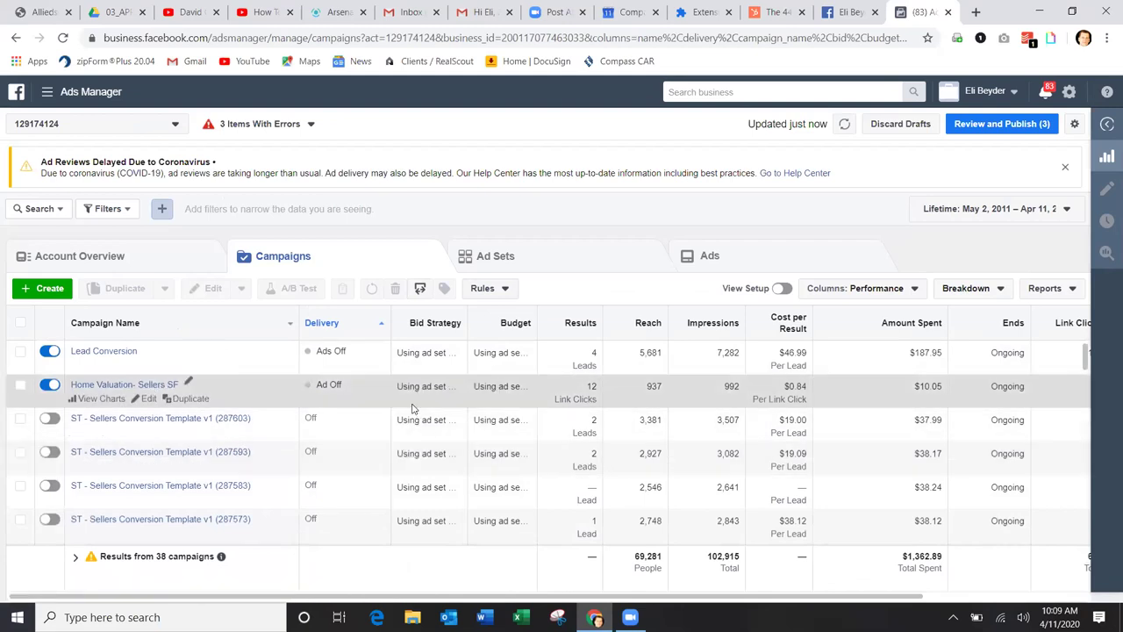
scroll(356, 452, down, 5)
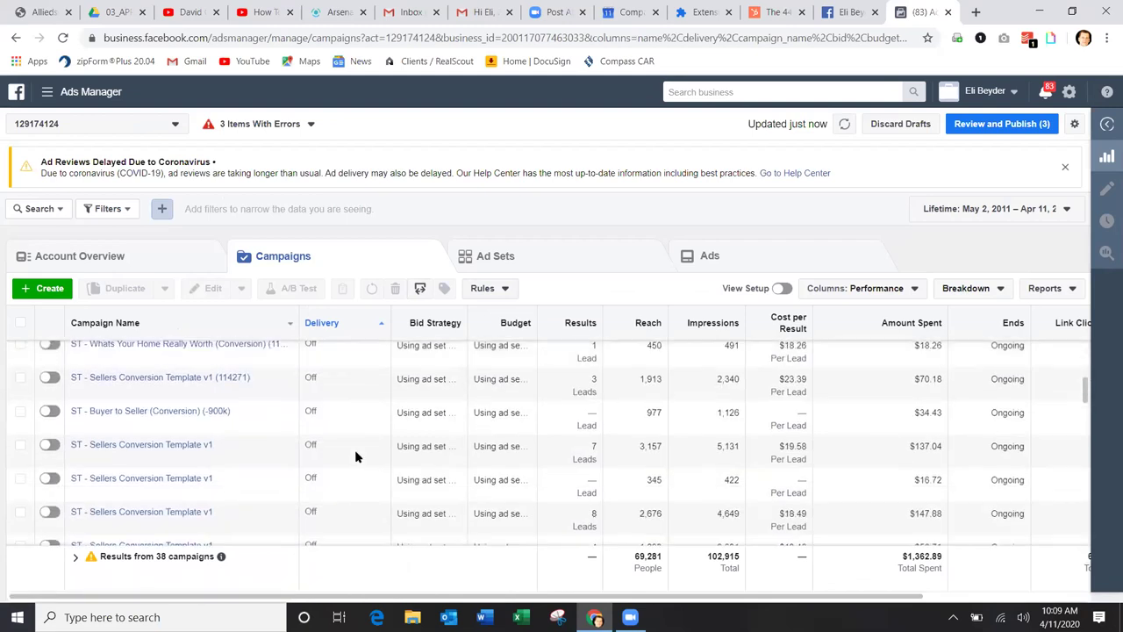
scroll(356, 451, down, 3)
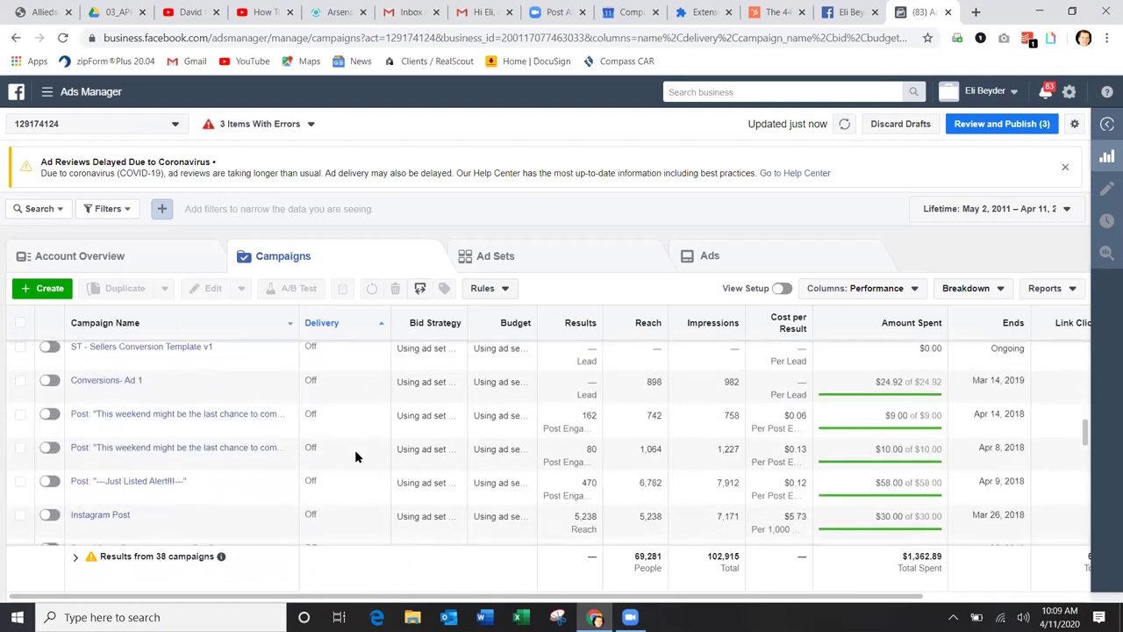
scroll(388, 431, down, 8)
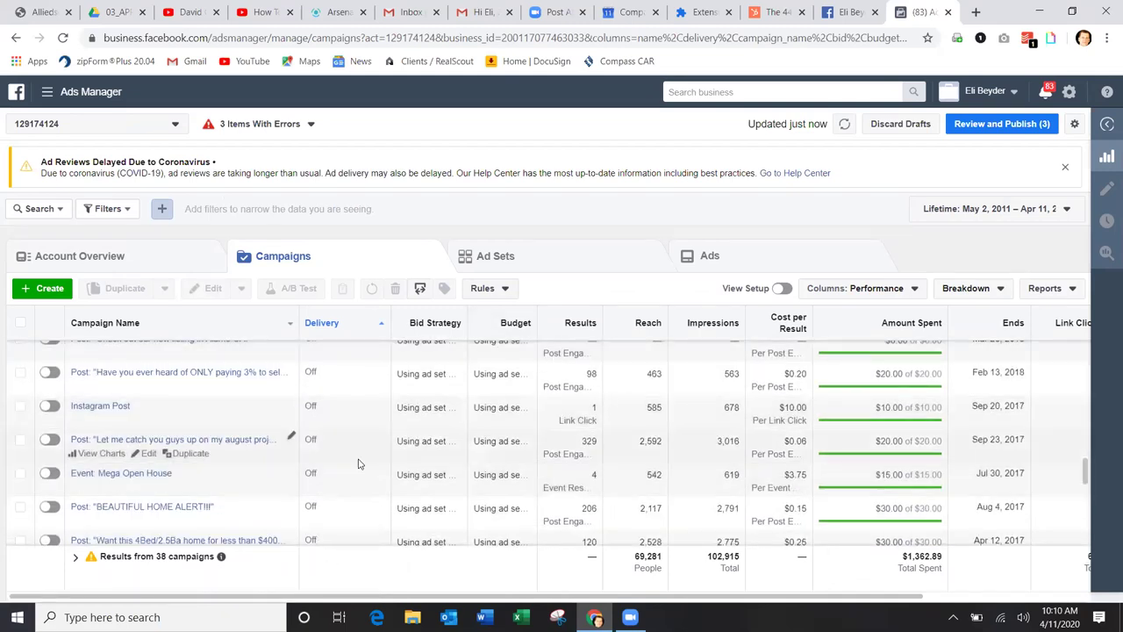
scroll(357, 463, up, 2)
scroll(357, 463, up, 5)
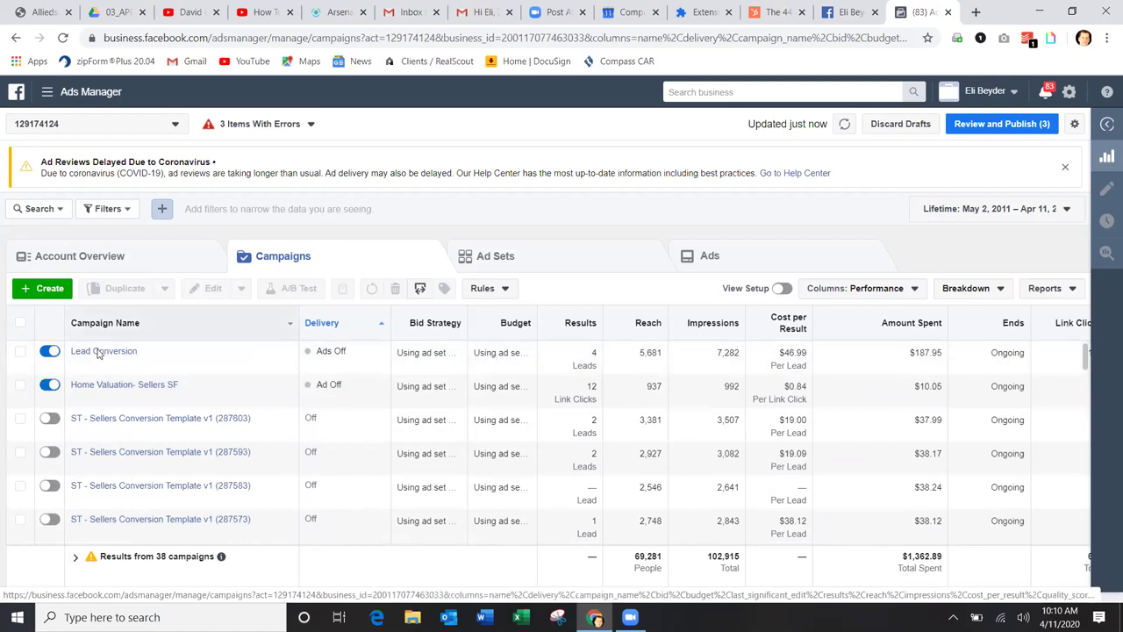
List the ad sets that have errors and check the error details of the second Instagram Post ad set
click(301, 126)
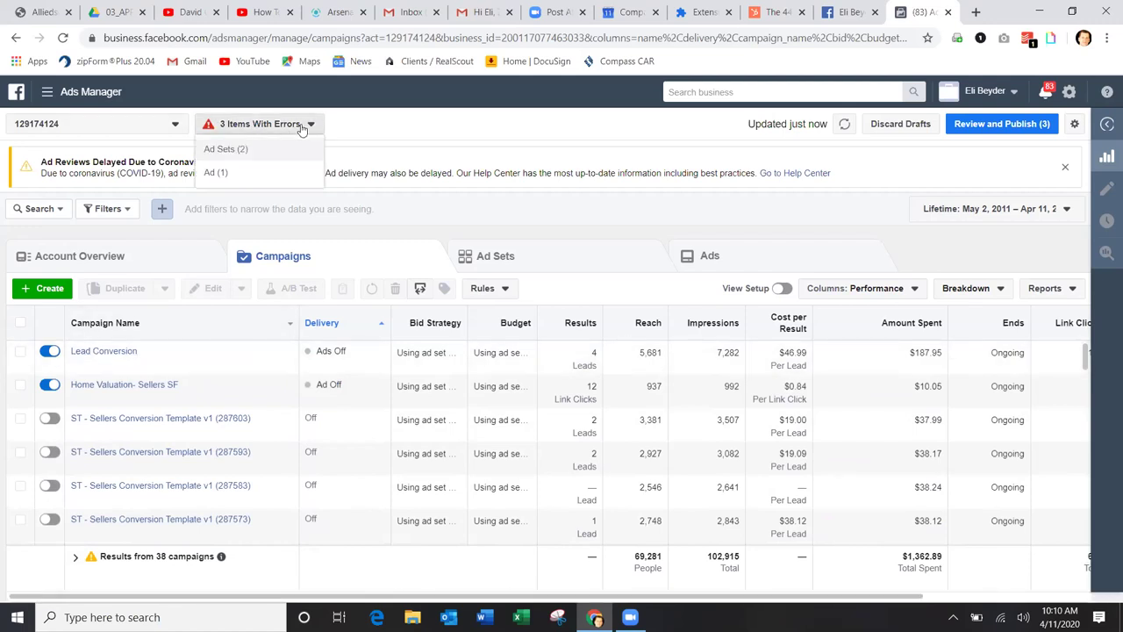
click(215, 148)
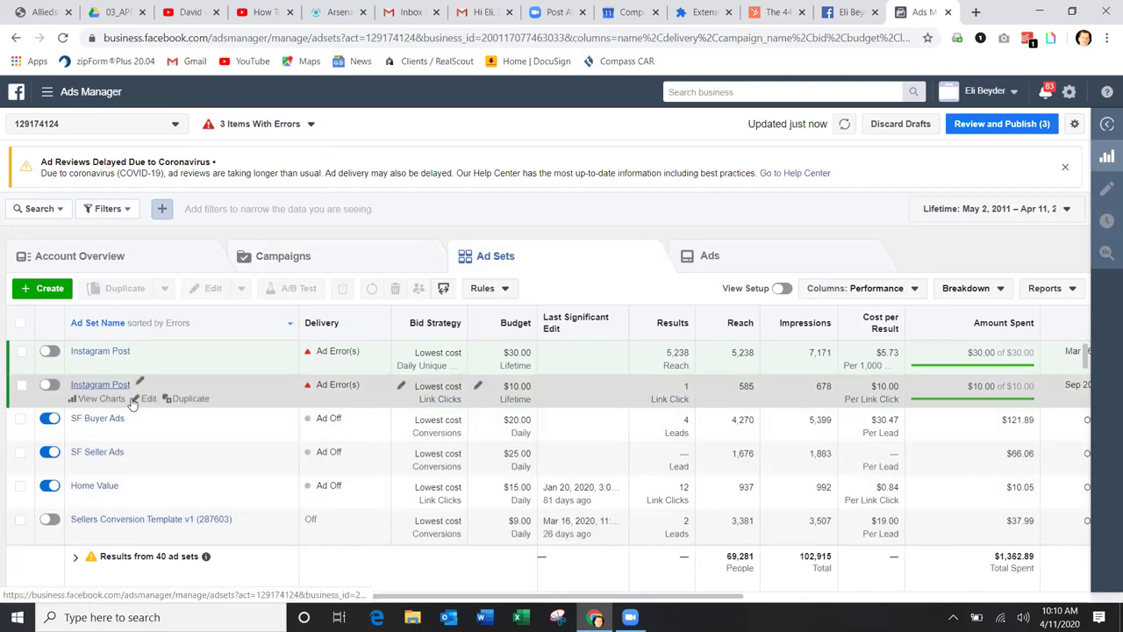
mouse_move(372, 400)
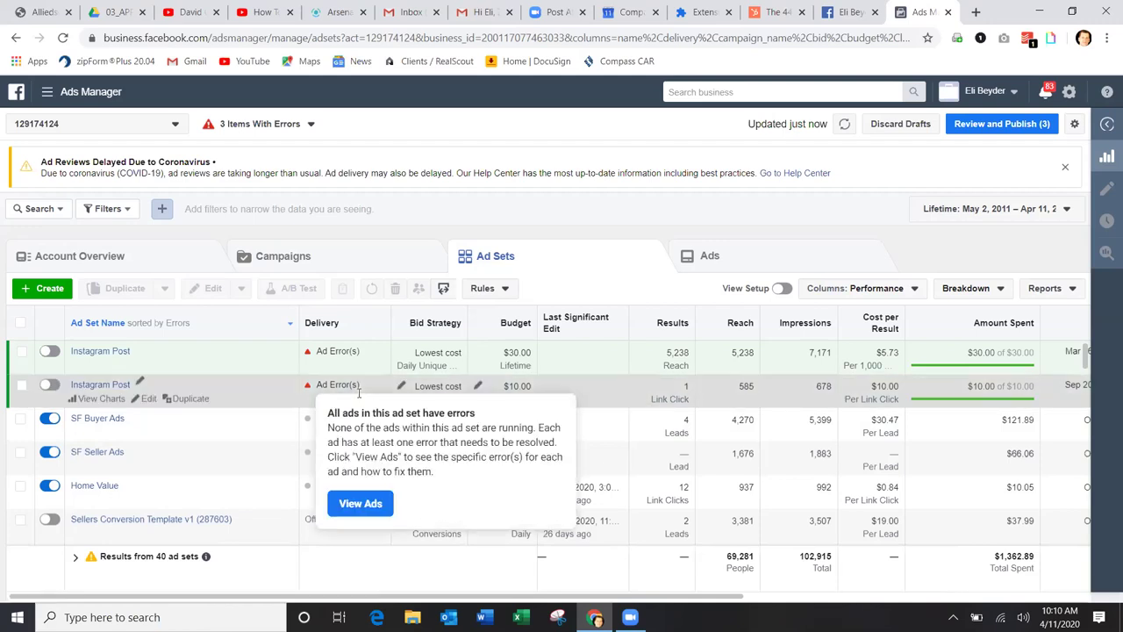
scroll(230, 432, down, 3)
scroll(235, 438, up, 2)
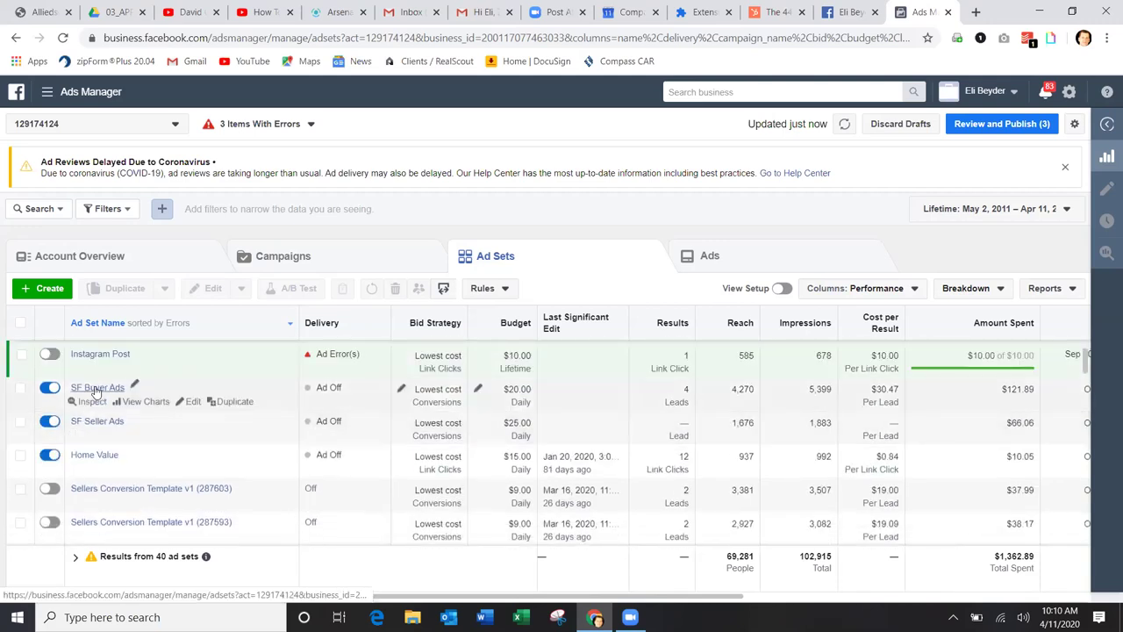
Inspect the ads in the SF Buyer Ads ad set, and return to the full ad set list to review the remaining ad sets
click(96, 388)
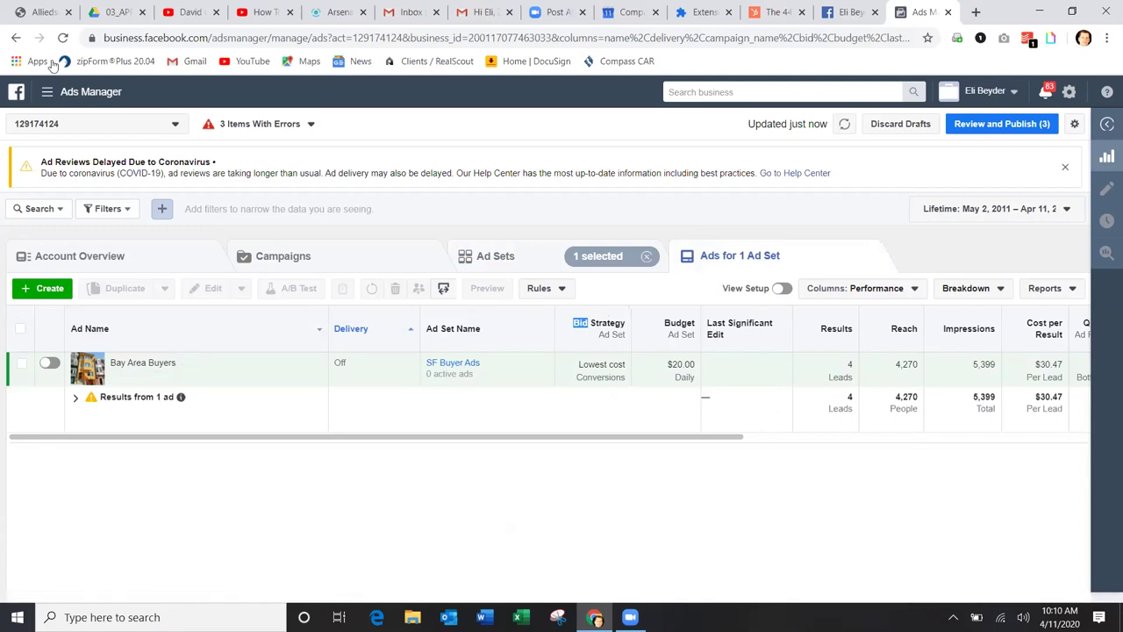
click(15, 38)
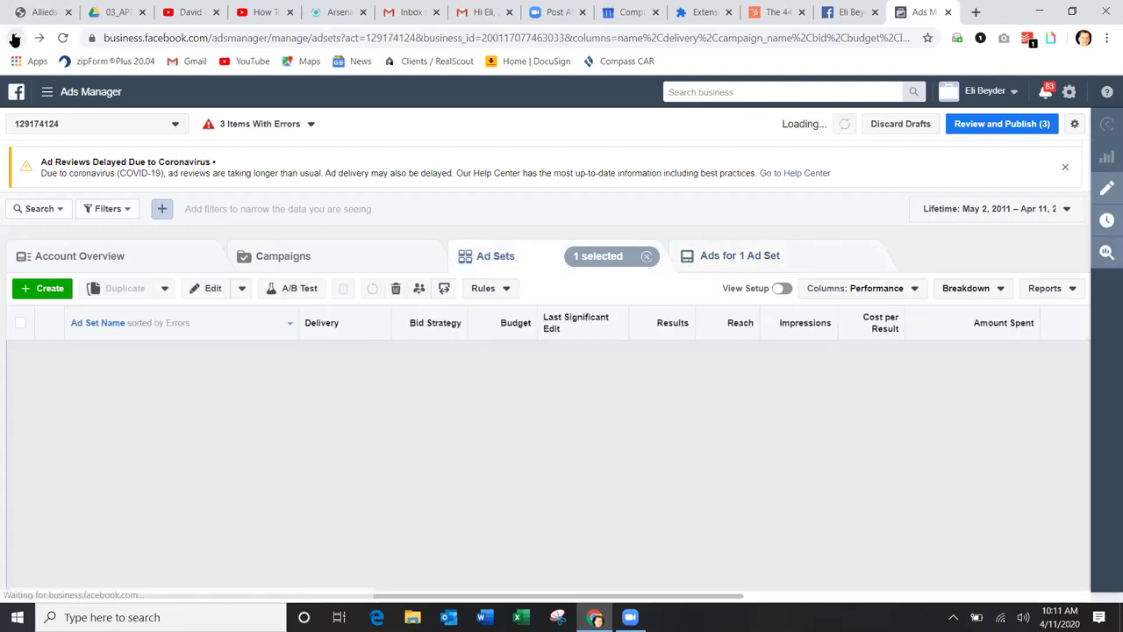
scroll(404, 487, down, 5)
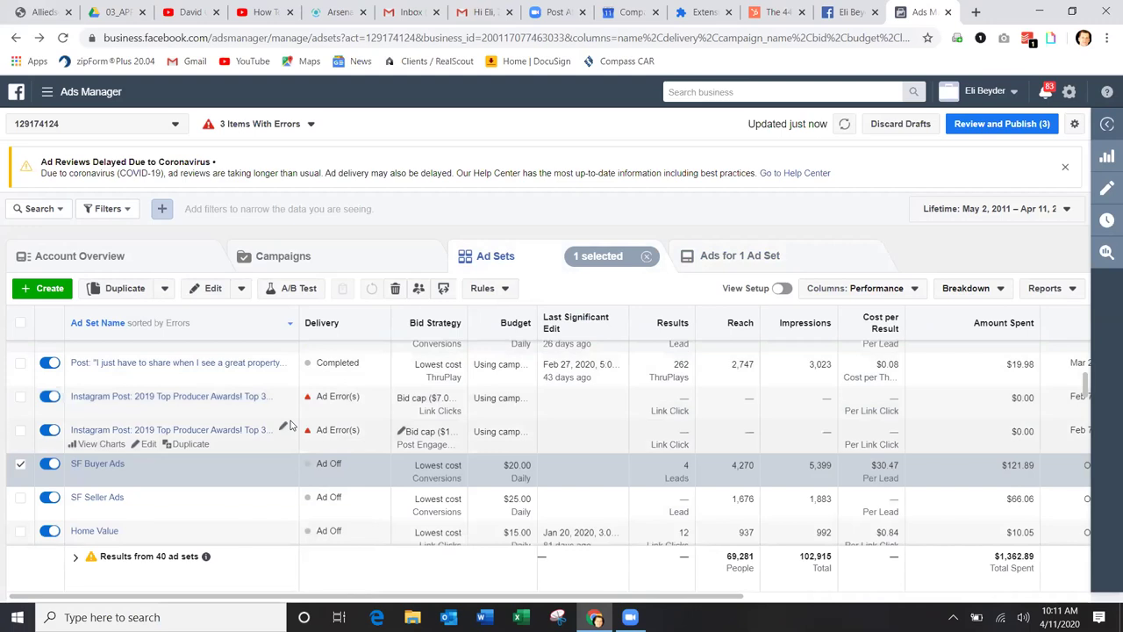
scroll(290, 424, down, 3)
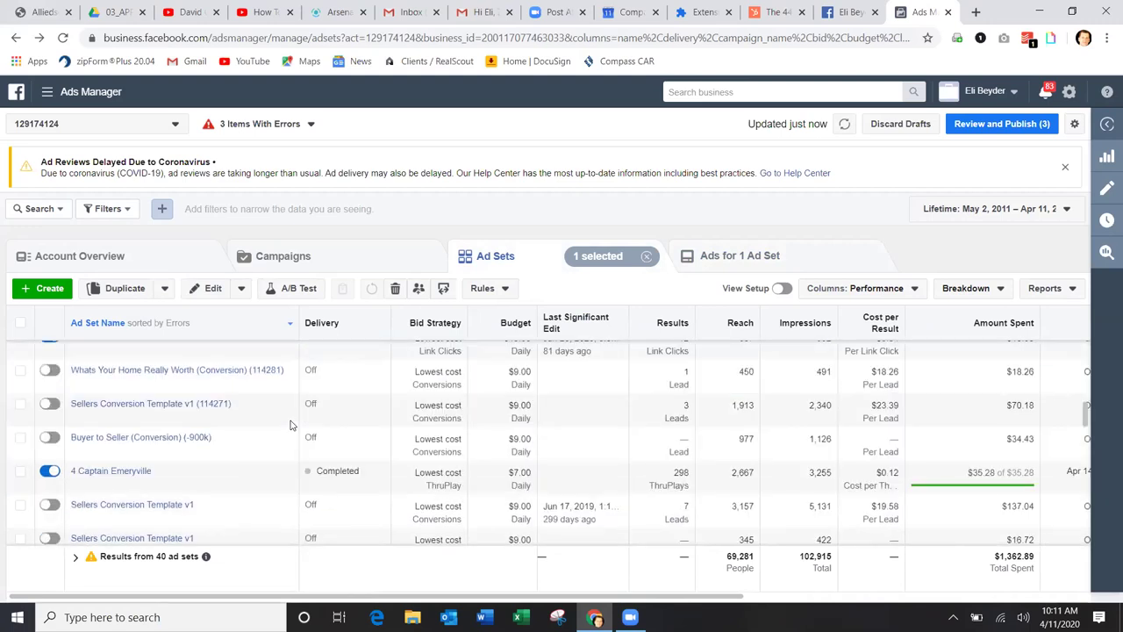
scroll(290, 425, up, 3)
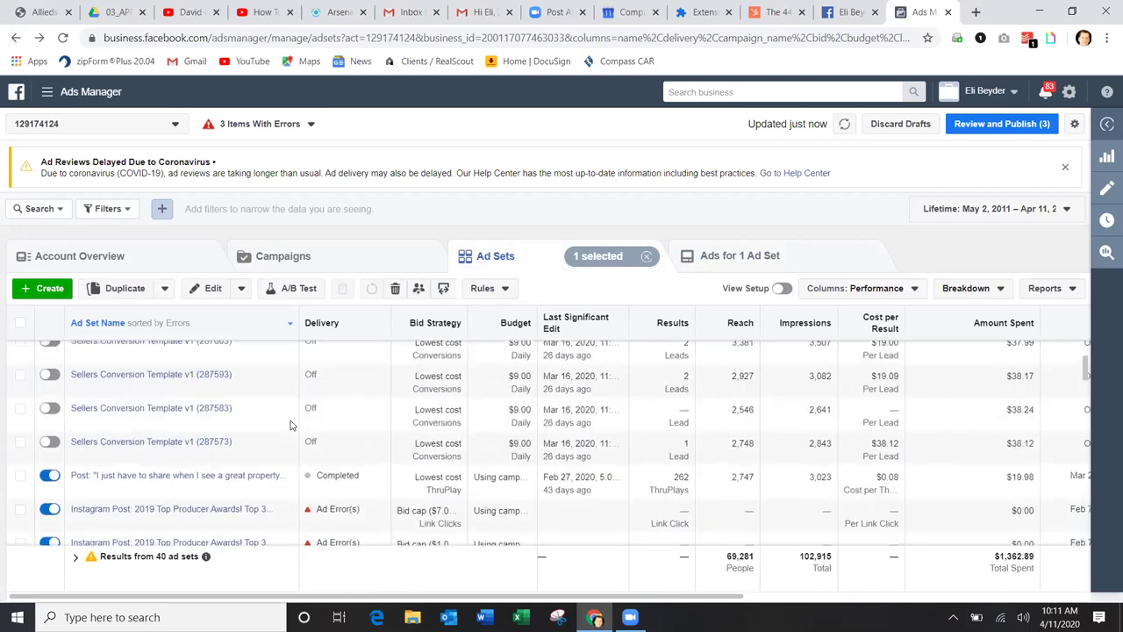
scroll(290, 425, up, 2)
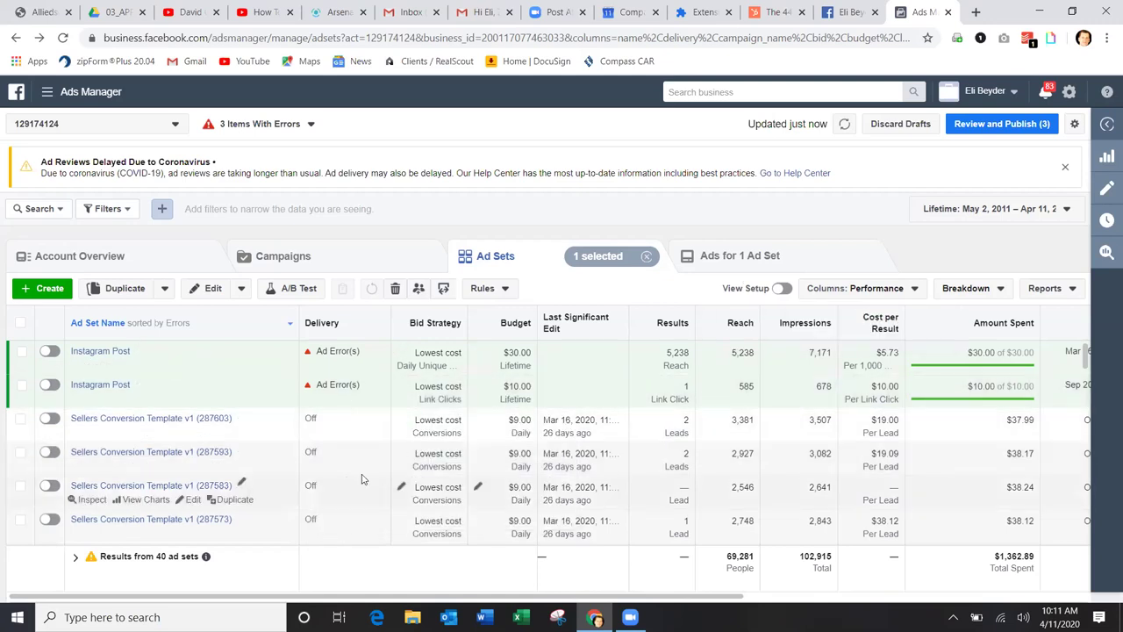
scroll(362, 479, down, 1)
scroll(363, 478, up, 1)
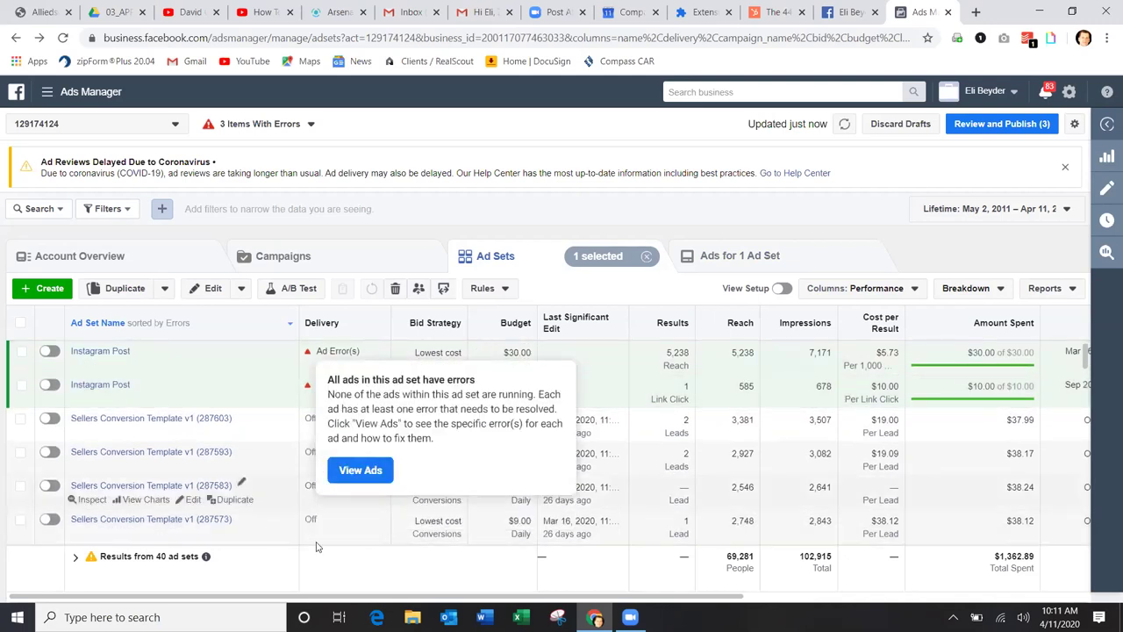
Examine the full ad set list, comparing delivery status, bid strategy, budget, results and cost per result
scroll(270, 440, down, 2)
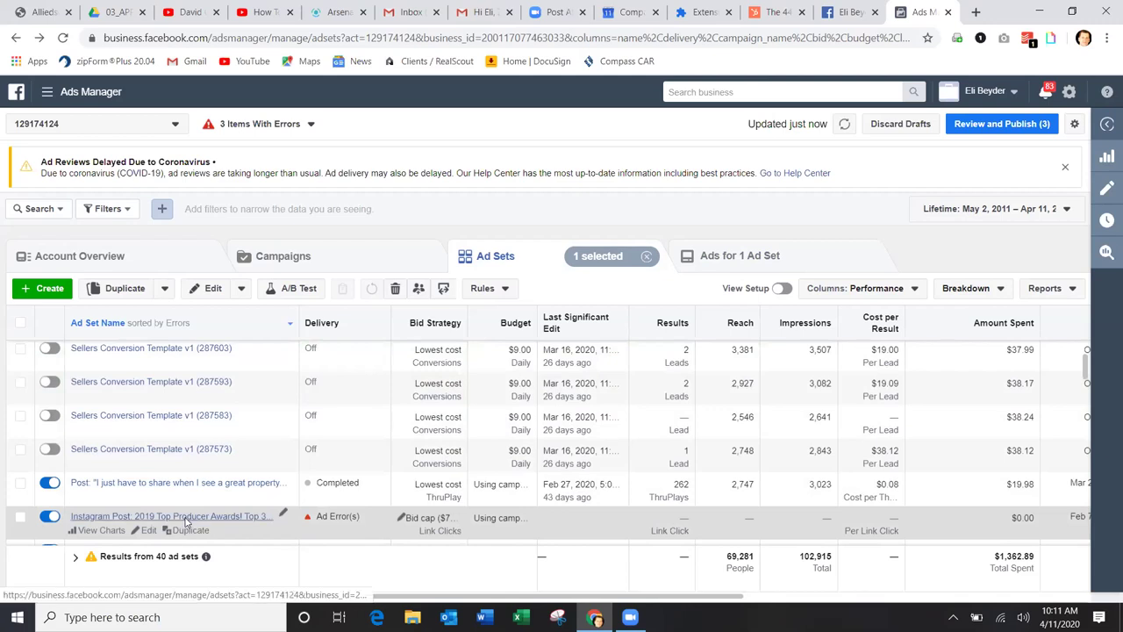
scroll(185, 522, down, 1)
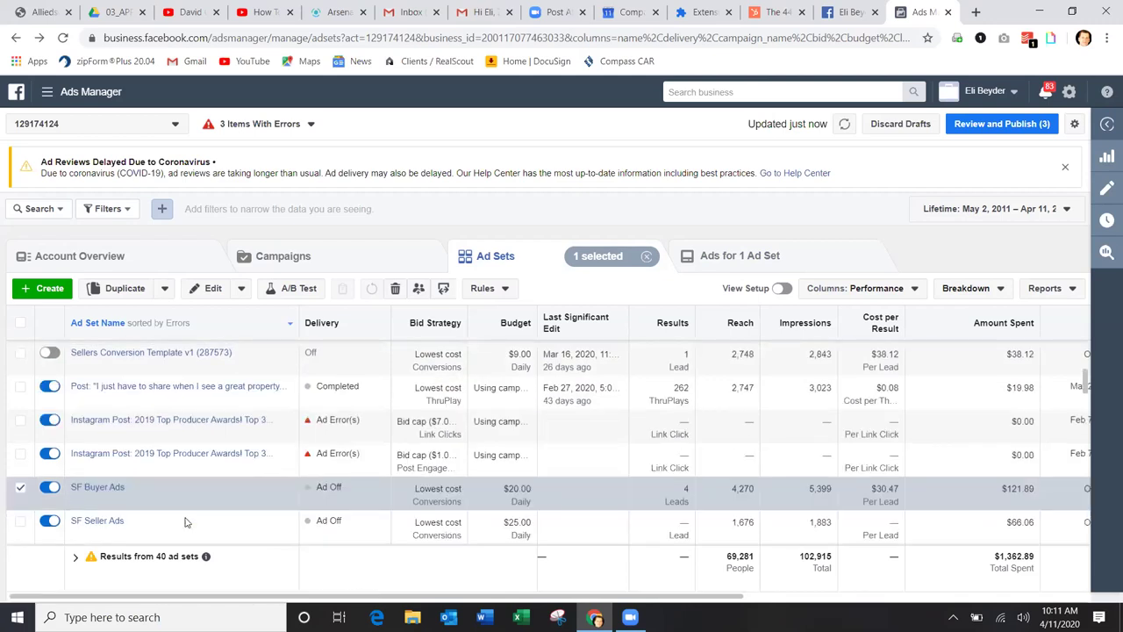
scroll(185, 522, up, 1)
scroll(185, 522, up, 1)
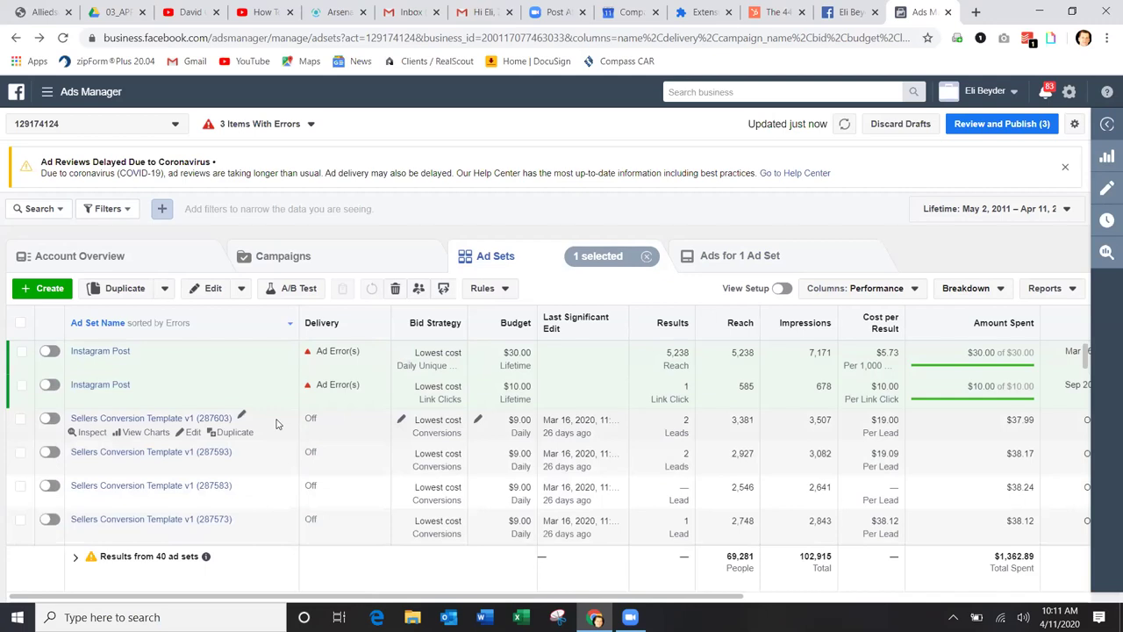
scroll(268, 432, down, 2)
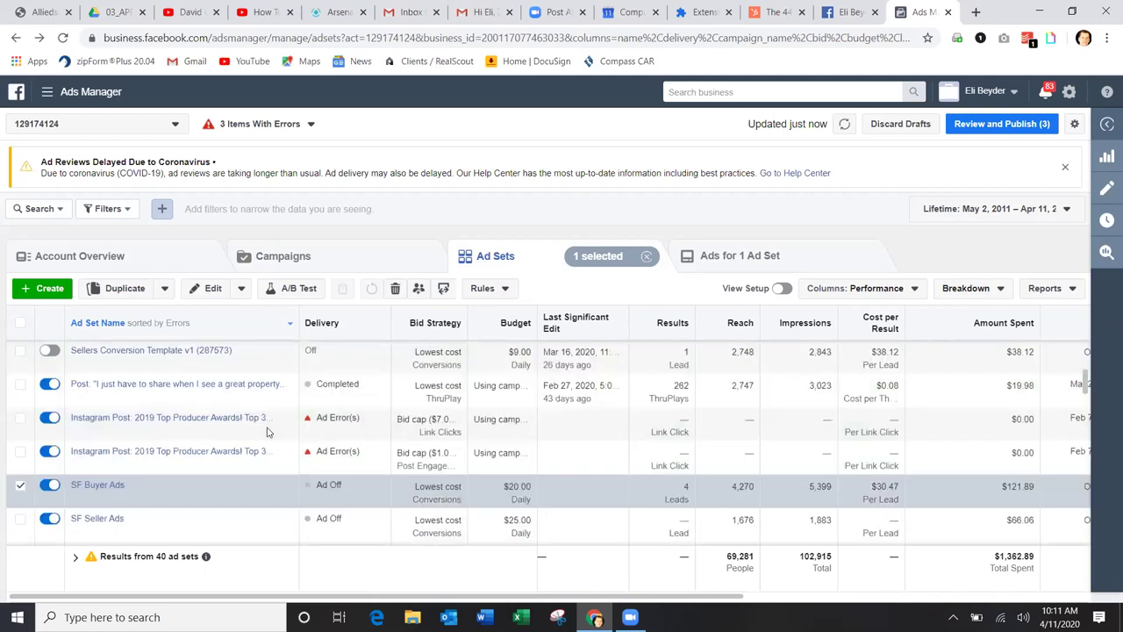
scroll(267, 432, down, 2)
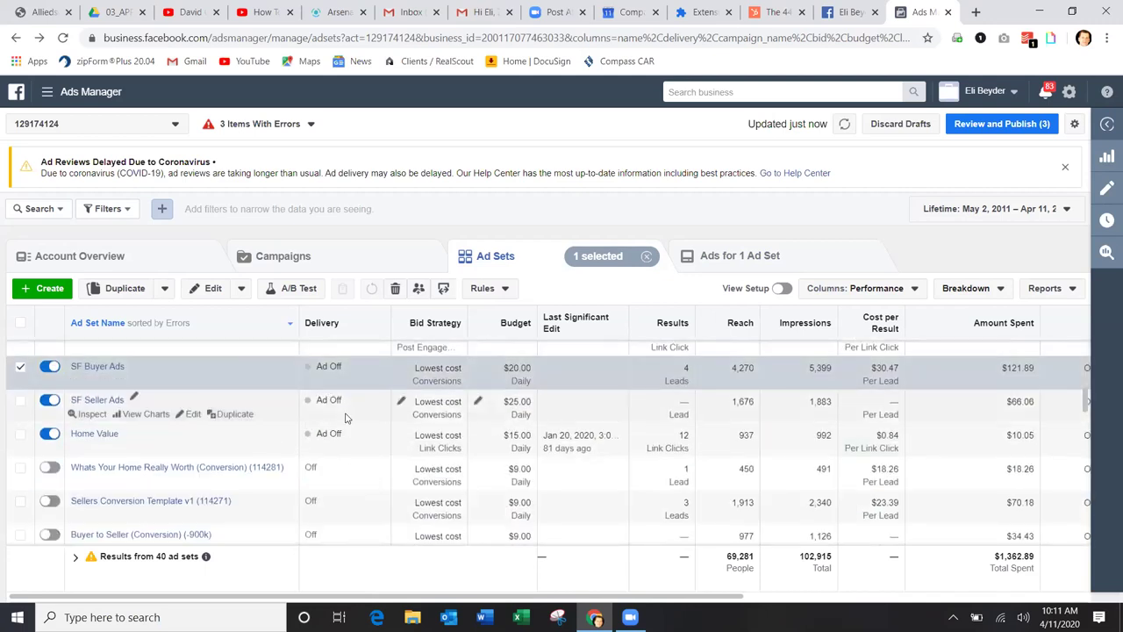
scroll(347, 419, up, 2)
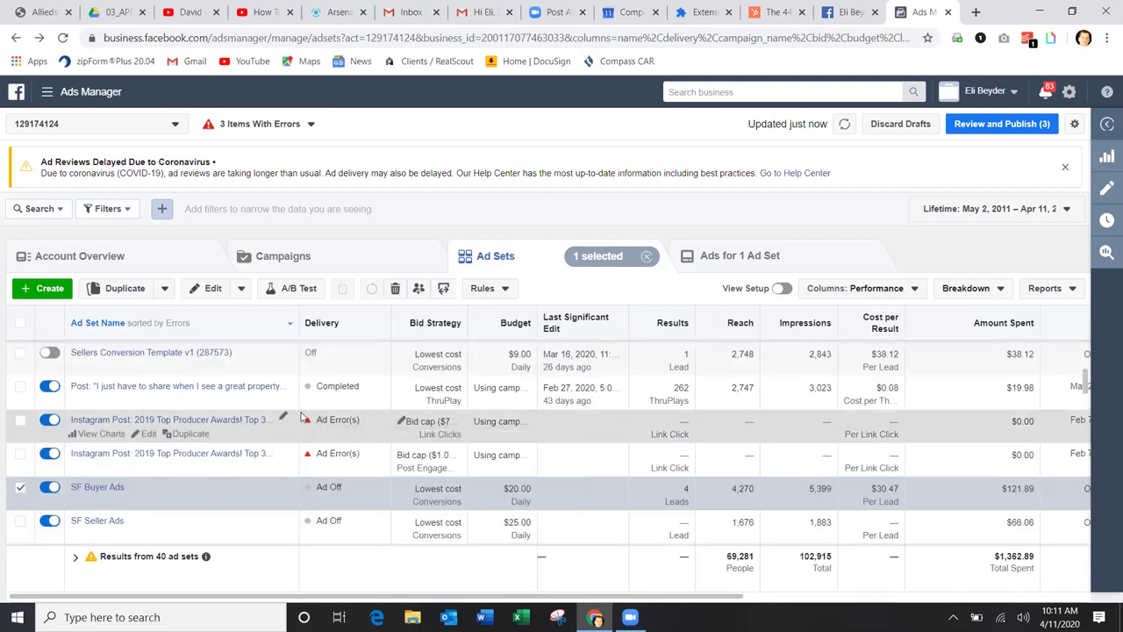
mouse_move(332, 428)
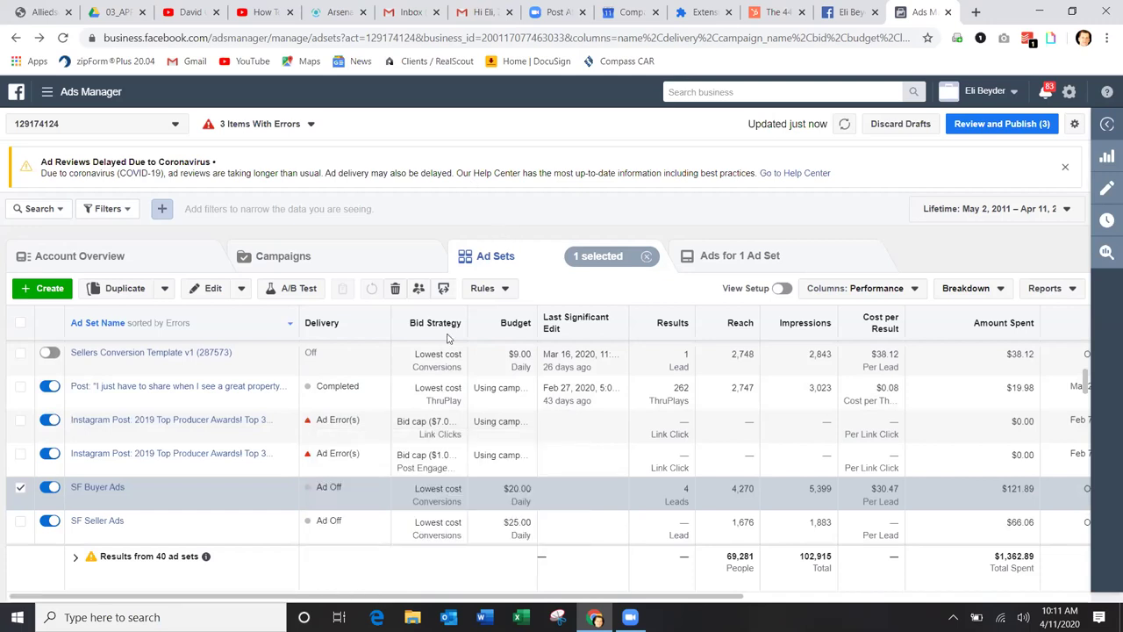
scroll(412, 403, down, 5)
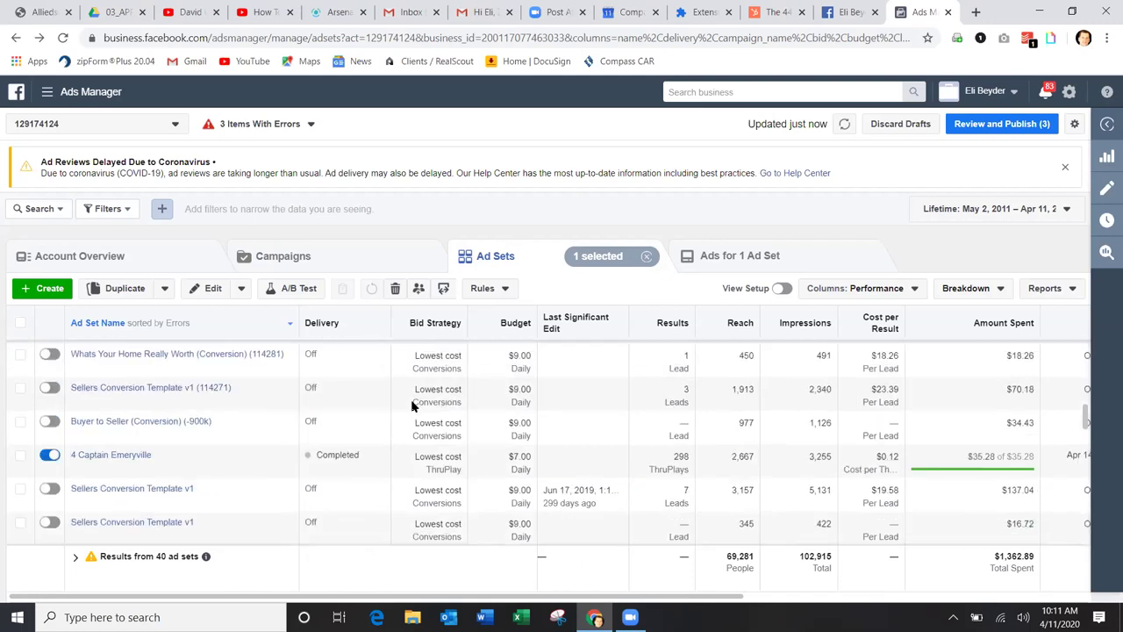
scroll(412, 404, up, 3)
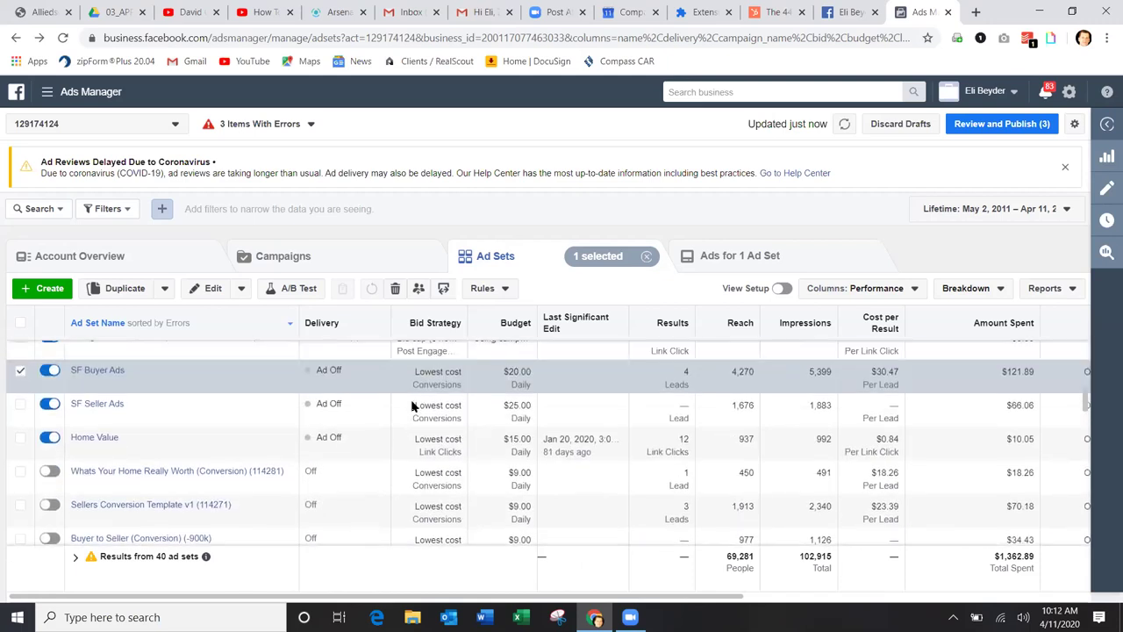
scroll(412, 404, up, 3)
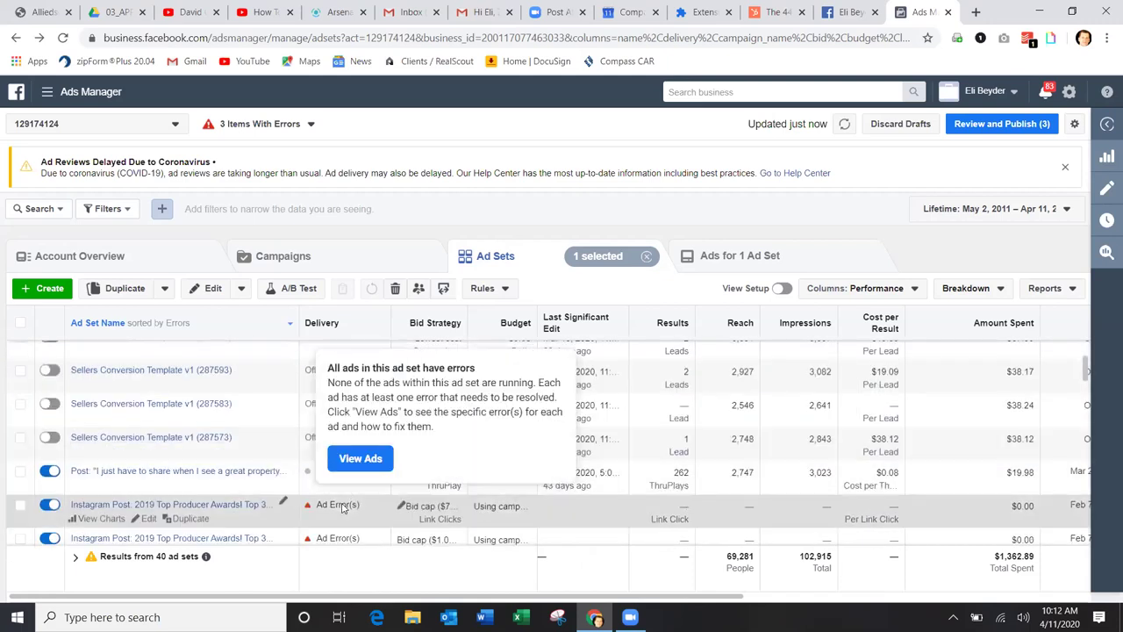
Open the ads of the first Instagram Post: 2019 Top Producer Awards ad set, check the ad's rejection details and select the ad
mouse_move(340, 512)
click(360, 458)
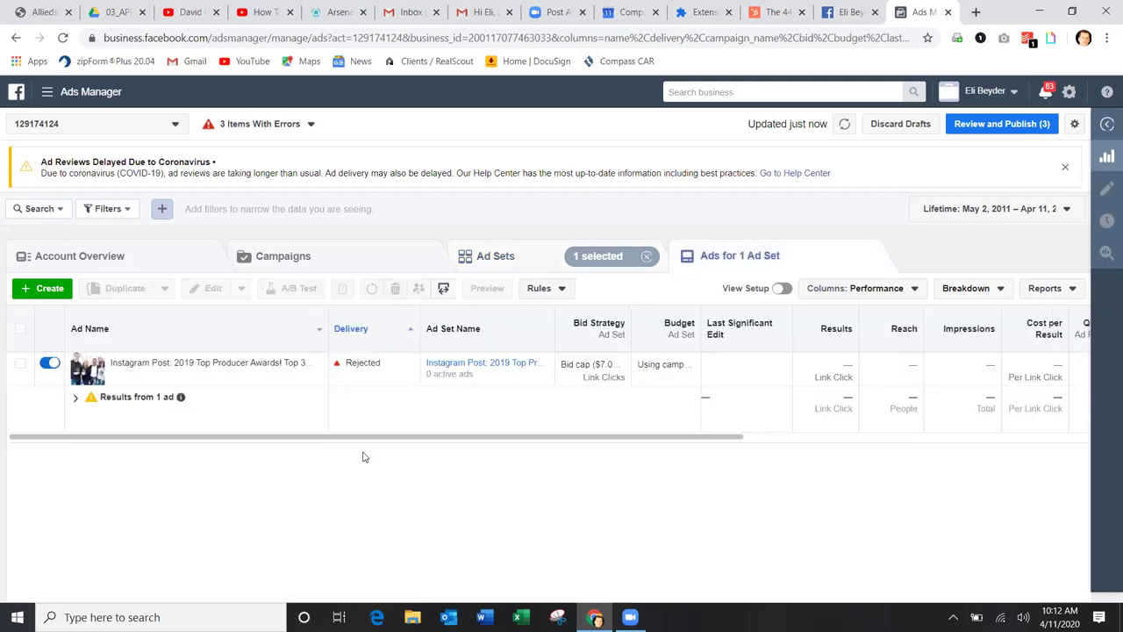
mouse_move(368, 368)
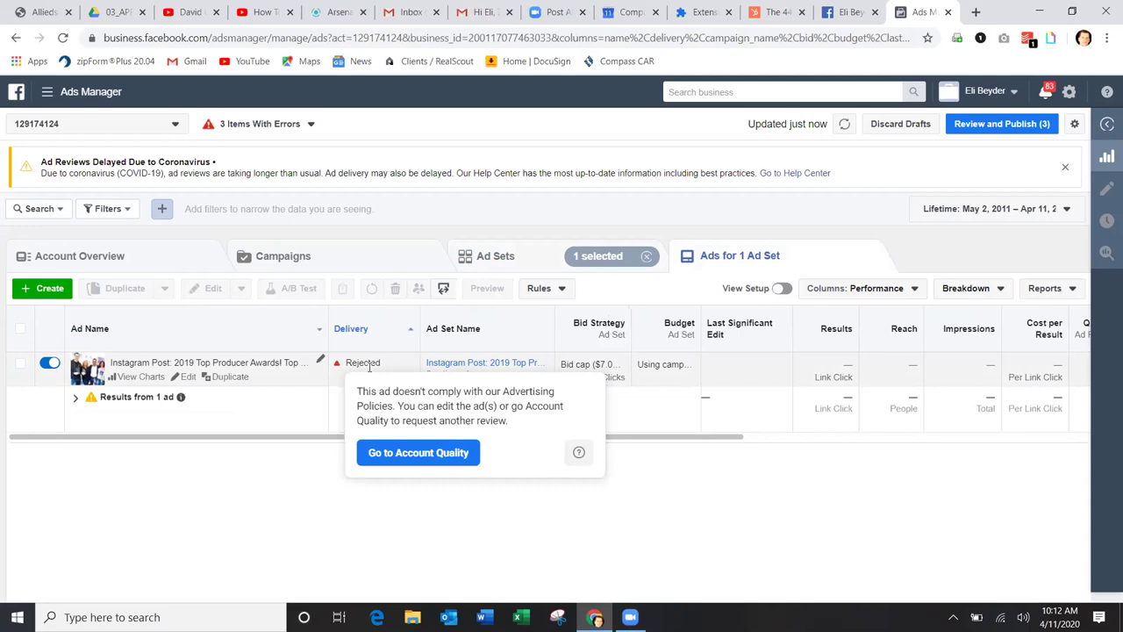
click(21, 365)
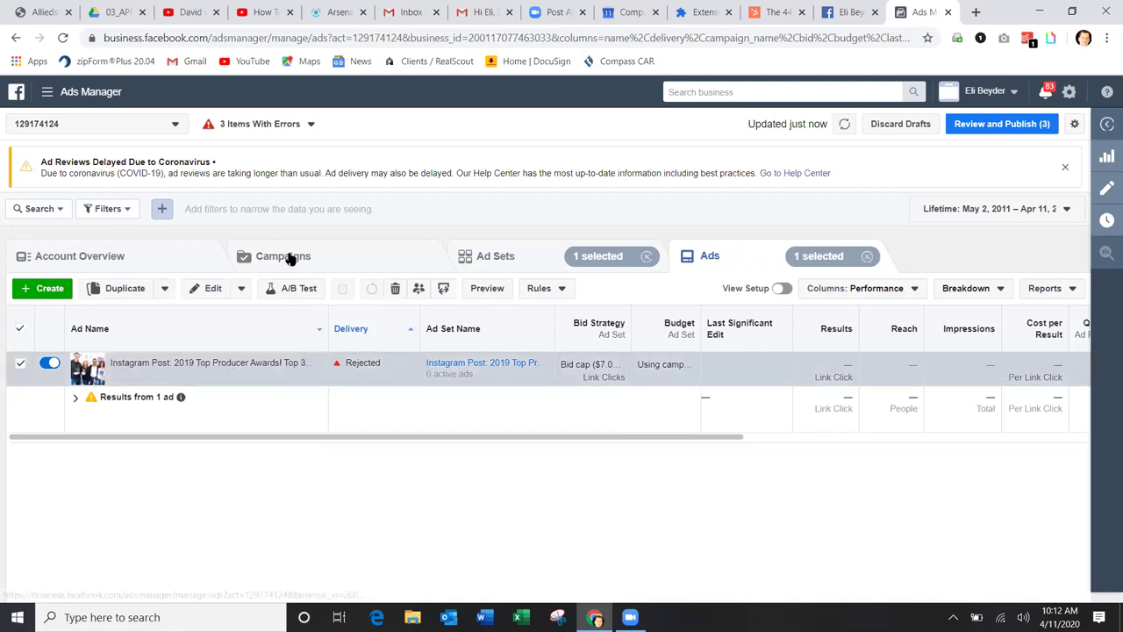
Return to the campaign list and review all campaigns down to the completed and error-flagged ones
click(289, 257)
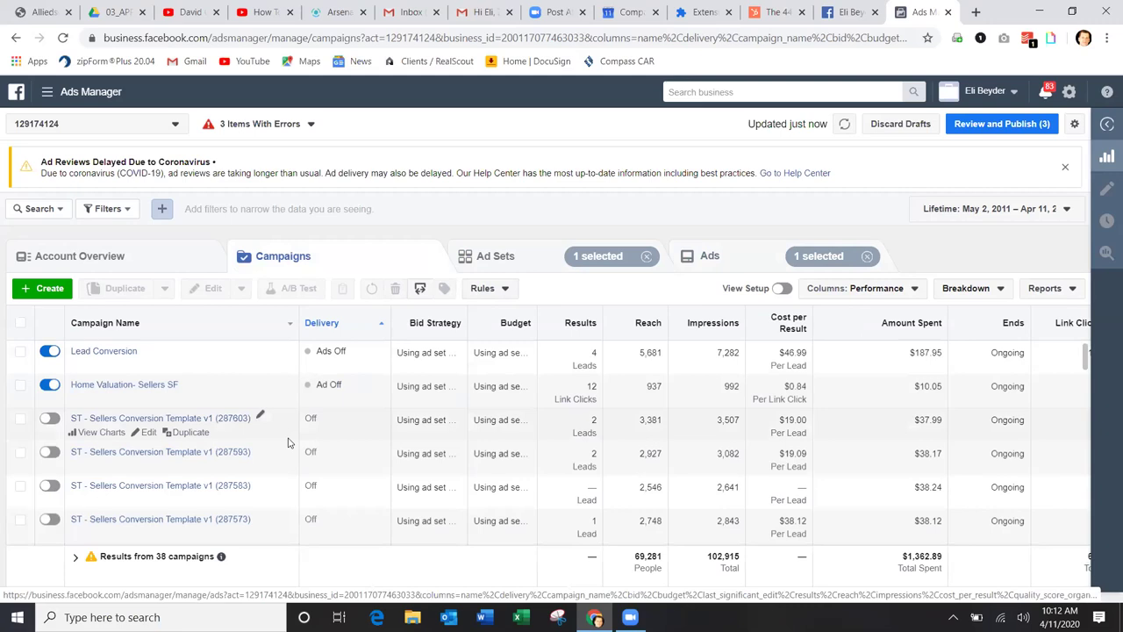
scroll(150, 382, down, 10)
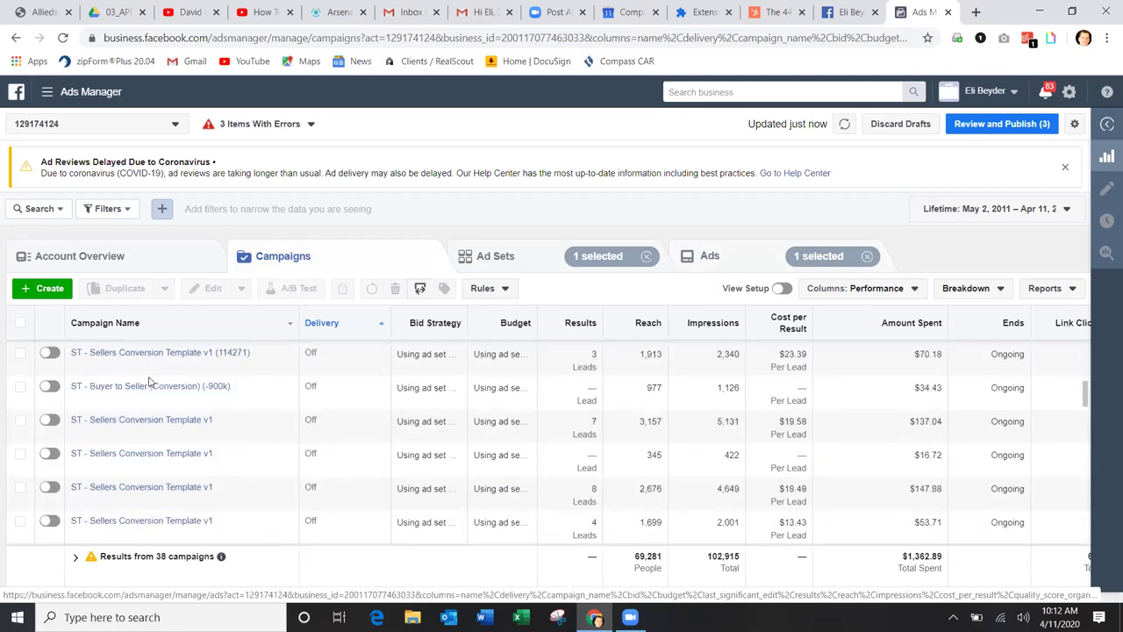
scroll(150, 382, down, 8)
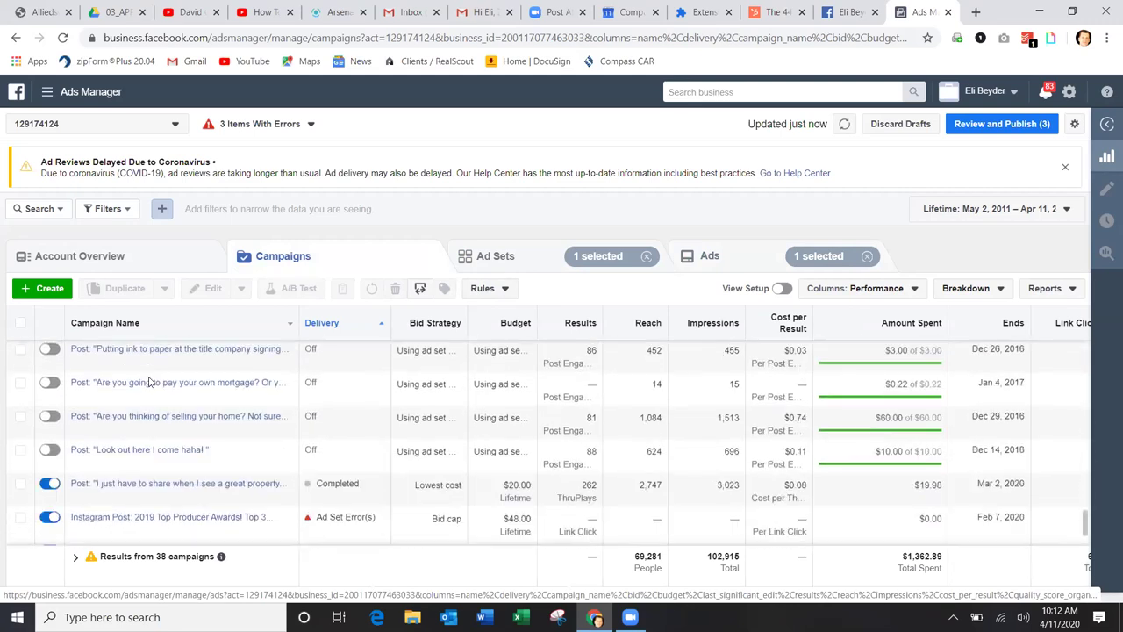
scroll(149, 381, up, 15)
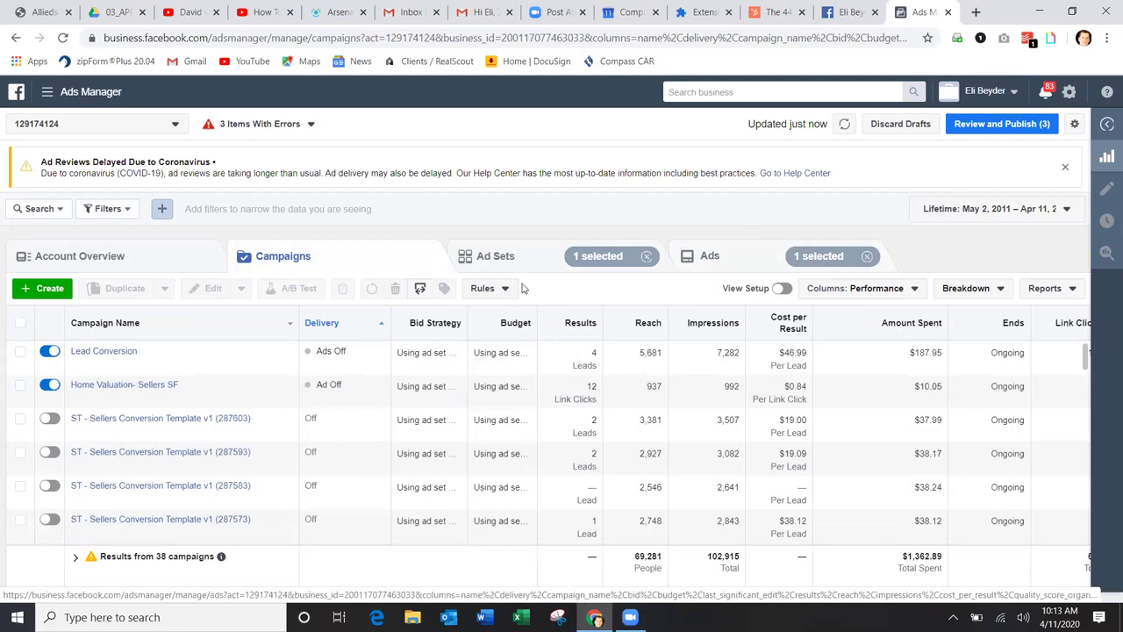
scroll(458, 358, down, 5)
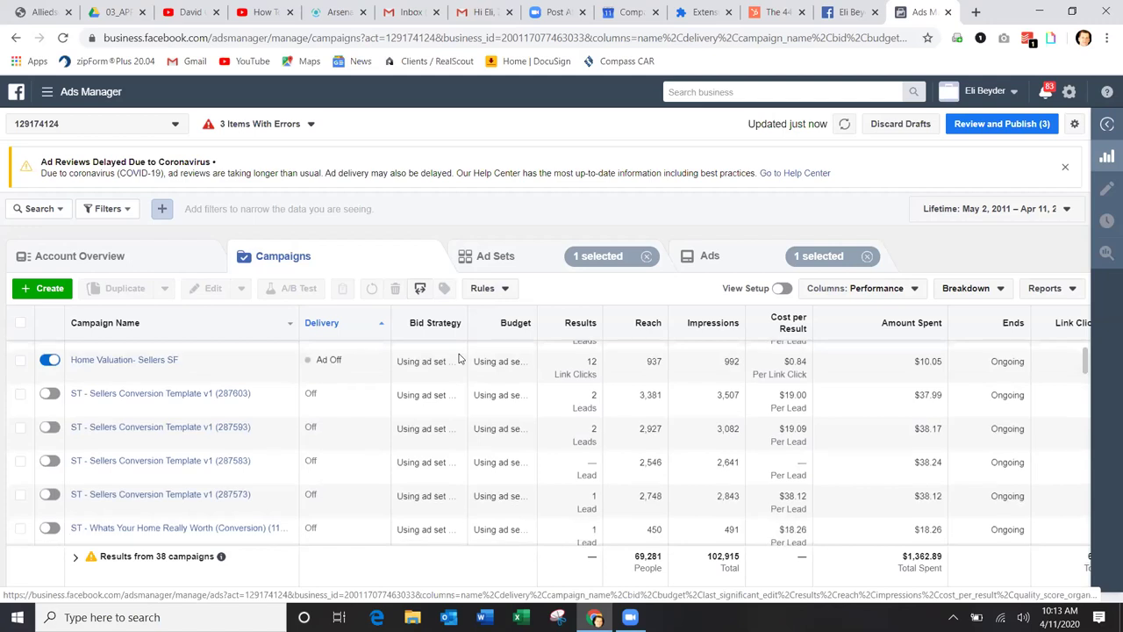
scroll(458, 358, down, 3)
scroll(458, 358, down, 7)
scroll(458, 358, down, 7)
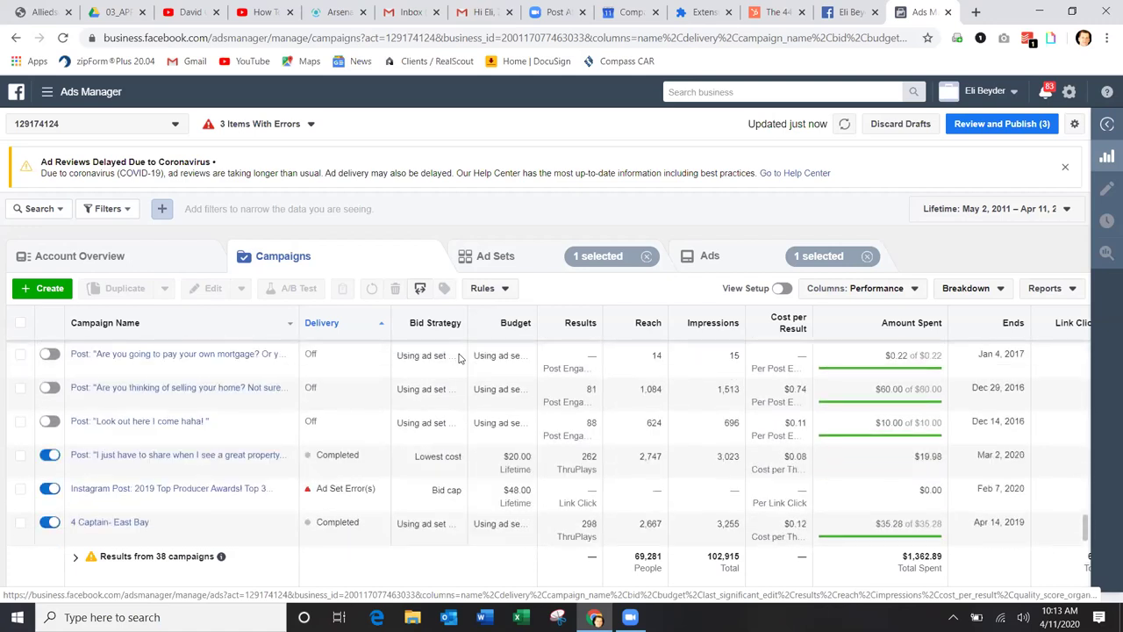
Return to the rejected Instagram Post ad, check its rejection details and open it in the editor to inspect its preview
click(712, 256)
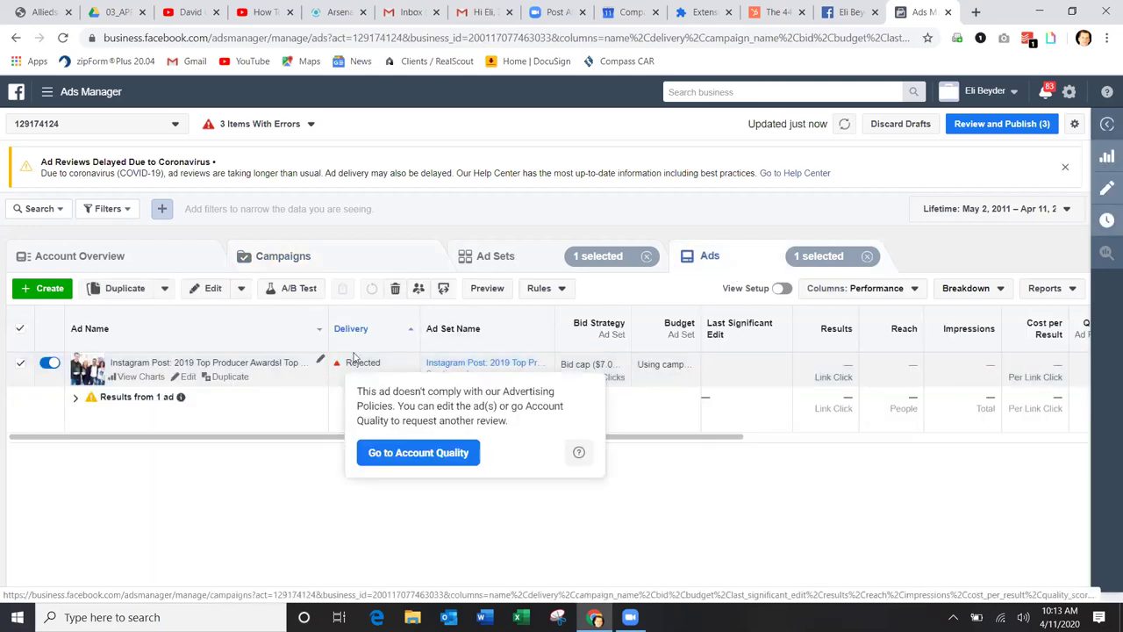
mouse_move(356, 369)
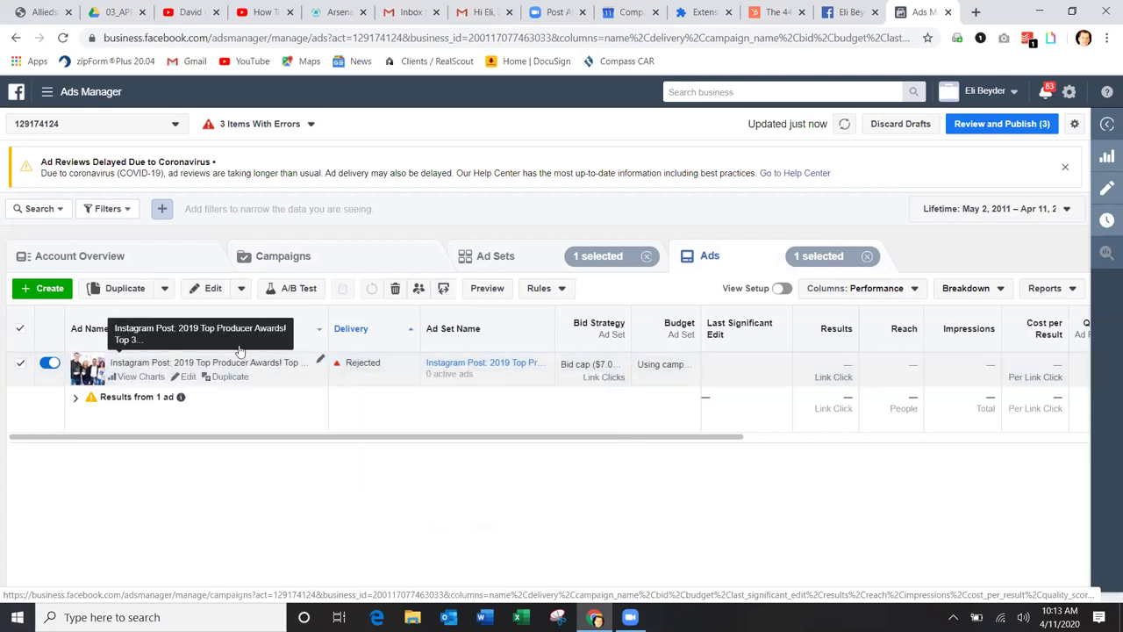
click(186, 379)
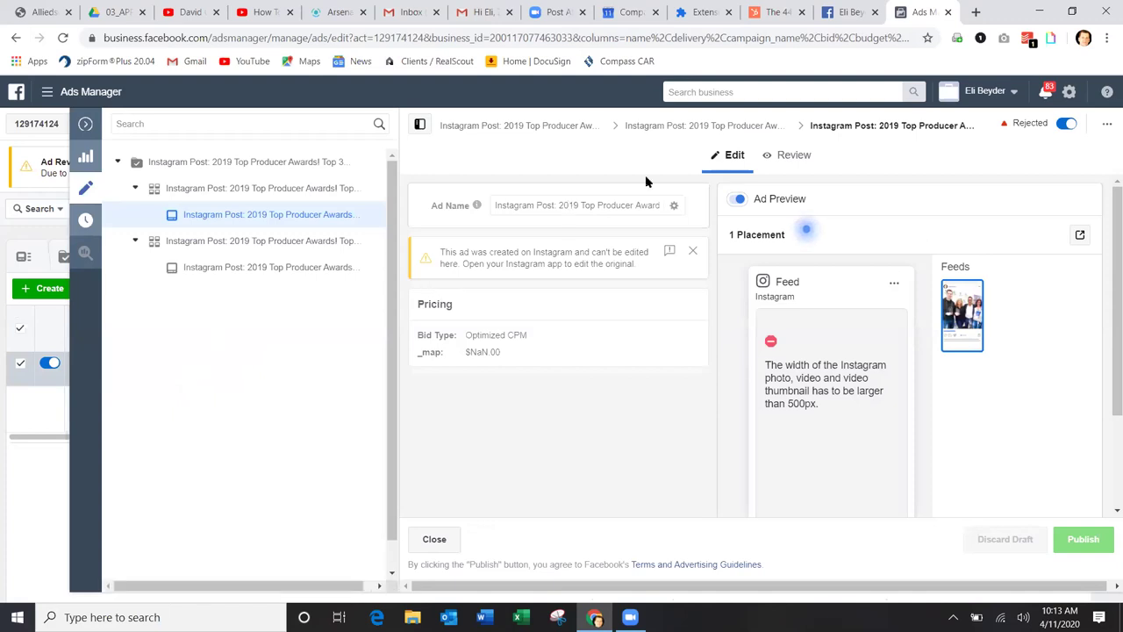
mouse_move(832, 308)
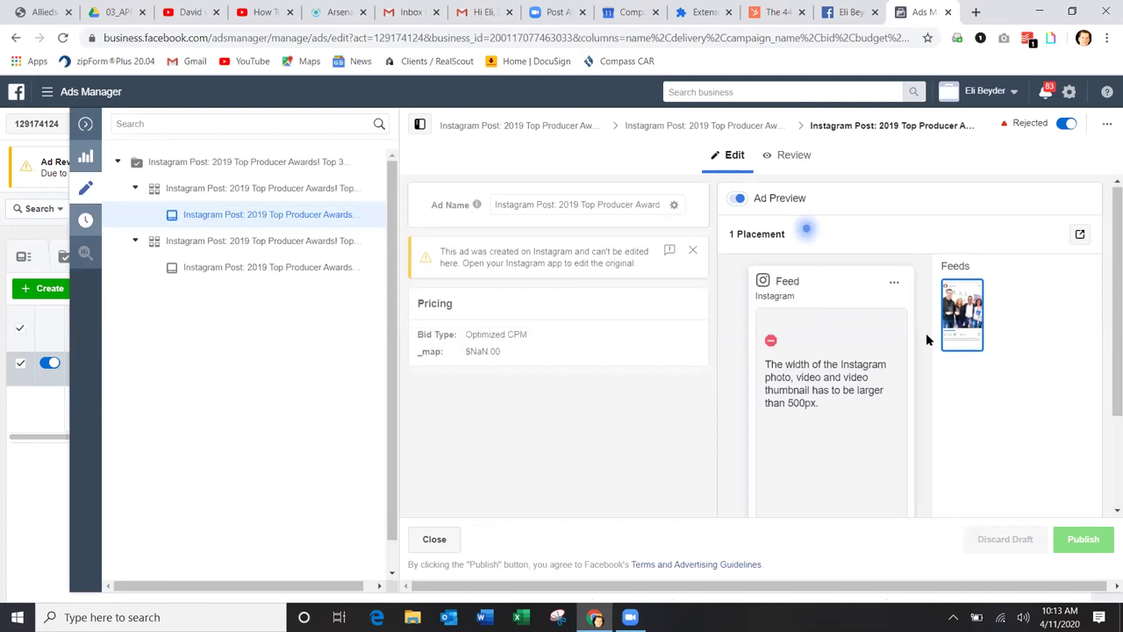
scroll(925, 332, down, 1)
scroll(926, 332, up, 1)
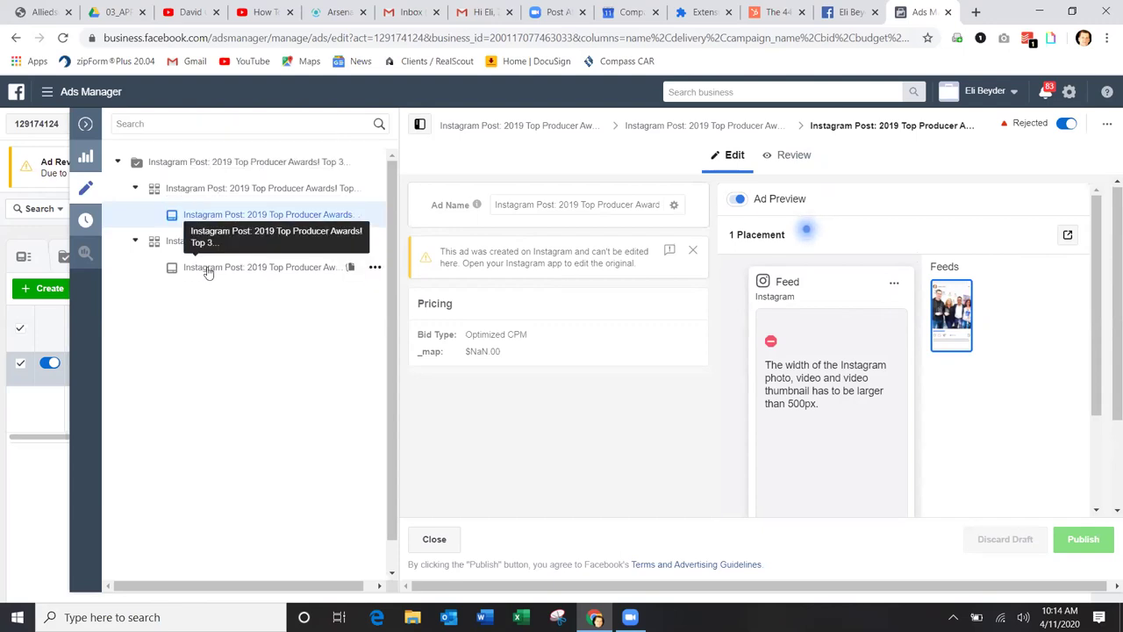
Open the Instagram Post campaign's settings and review its Special Ad Category, campaign details and Campaign Budget Optimization
click(155, 162)
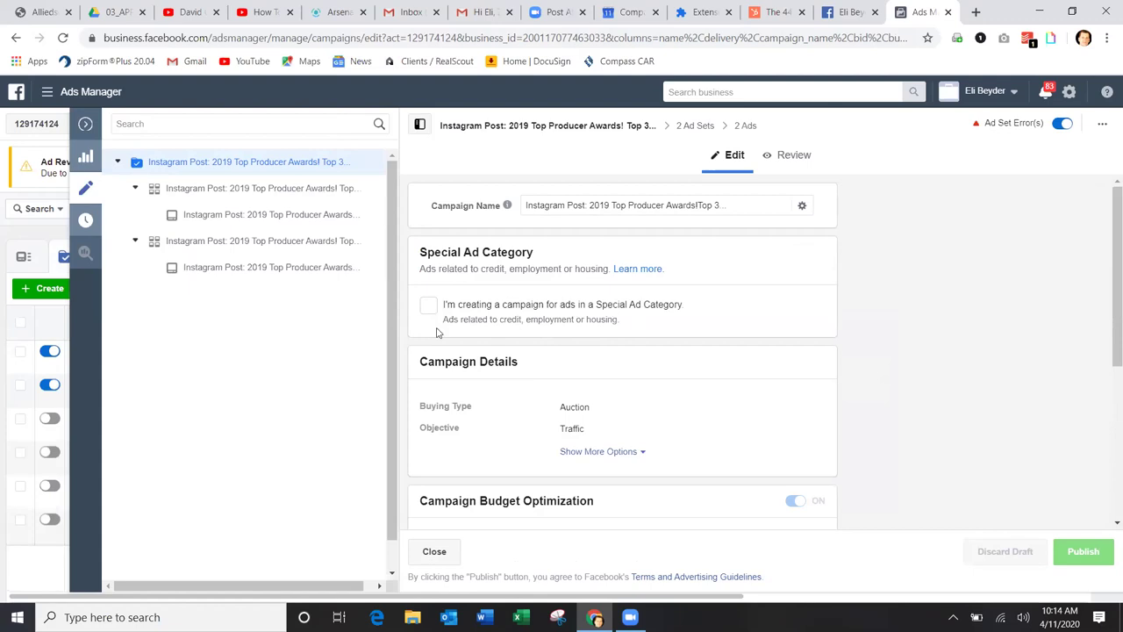
scroll(491, 334, down, 1)
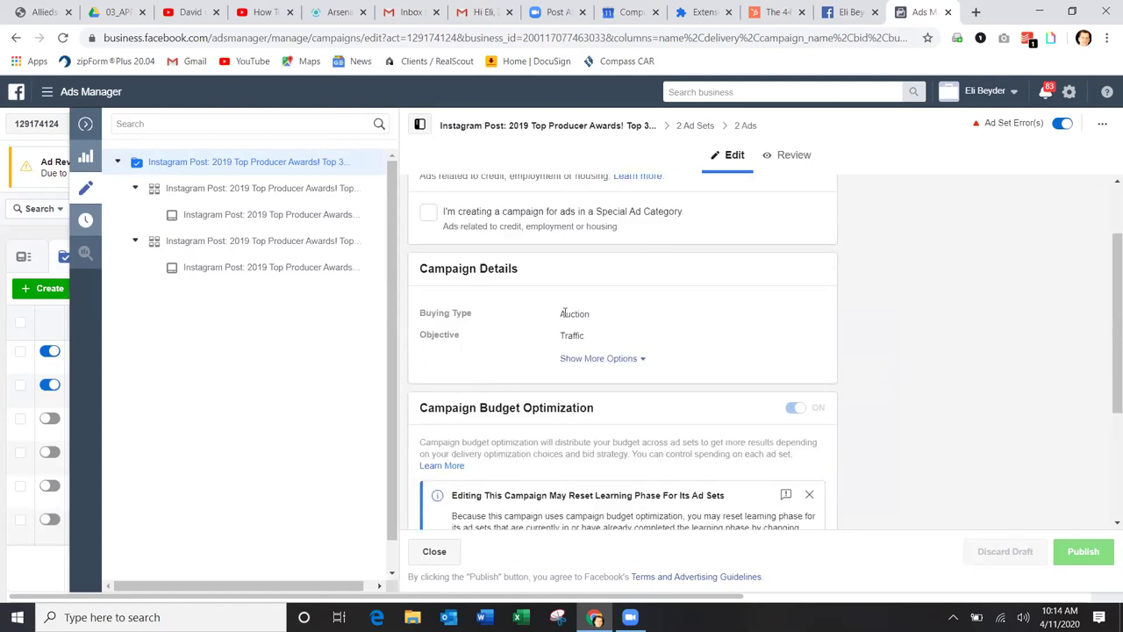
scroll(569, 354, down, 2)
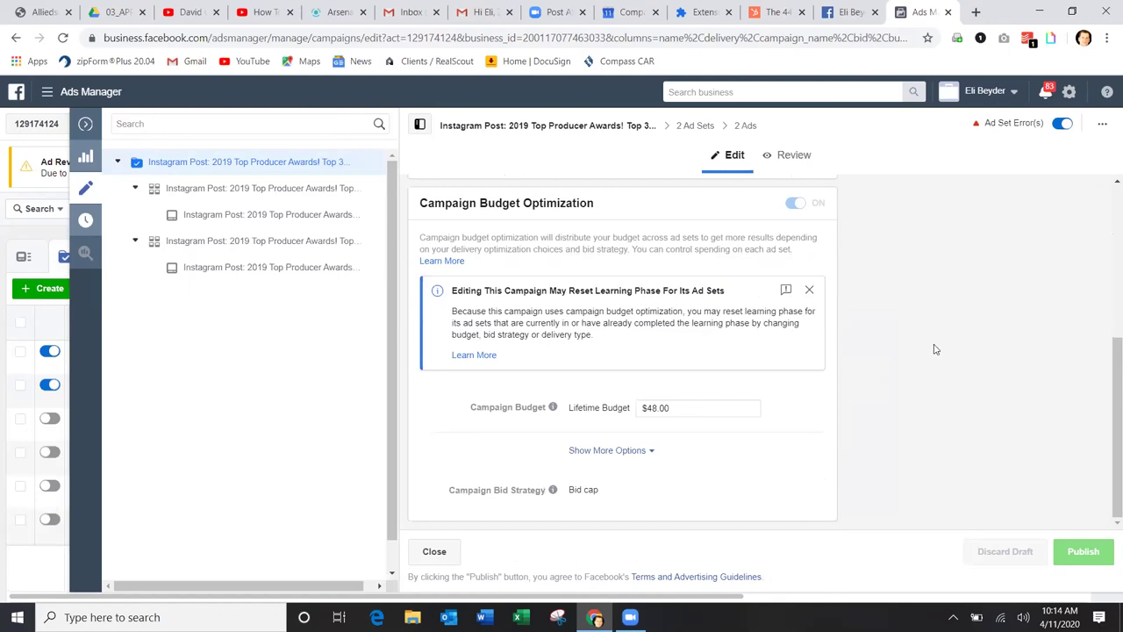
scroll(935, 351, up, 3)
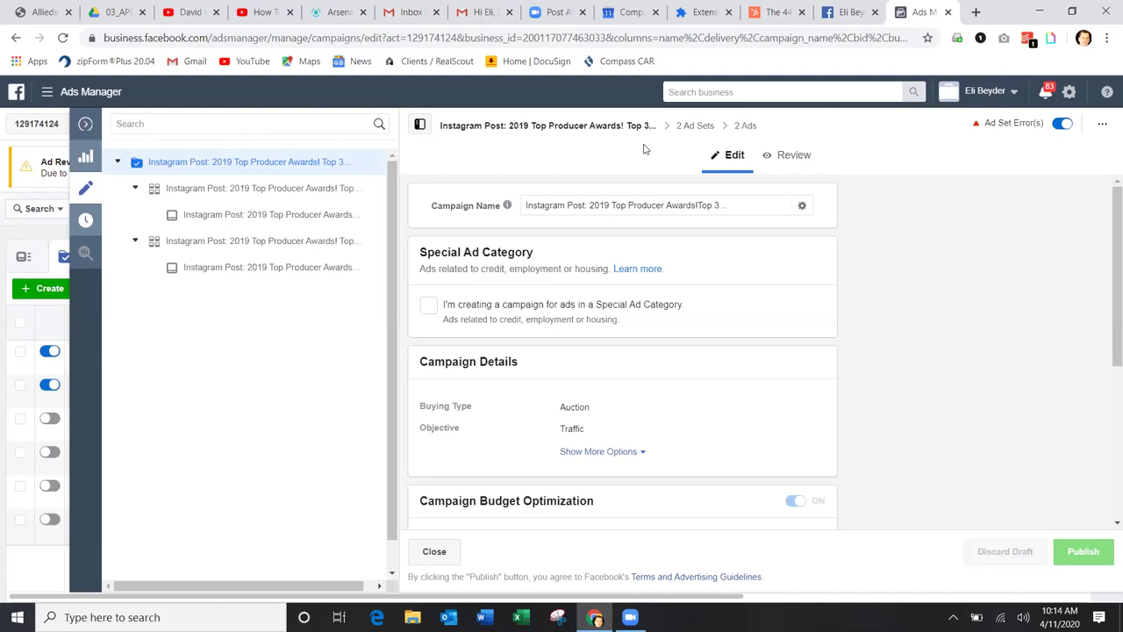
Check the campaign's ad set error details, view the affected ad sets and close the editor
mouse_move(1001, 126)
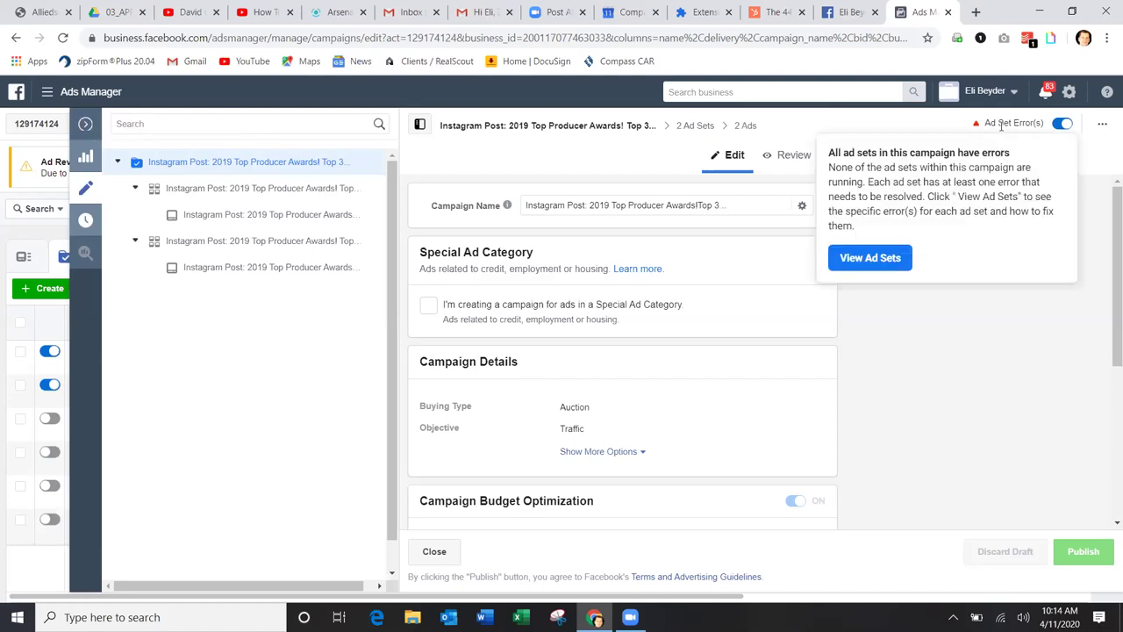
click(873, 257)
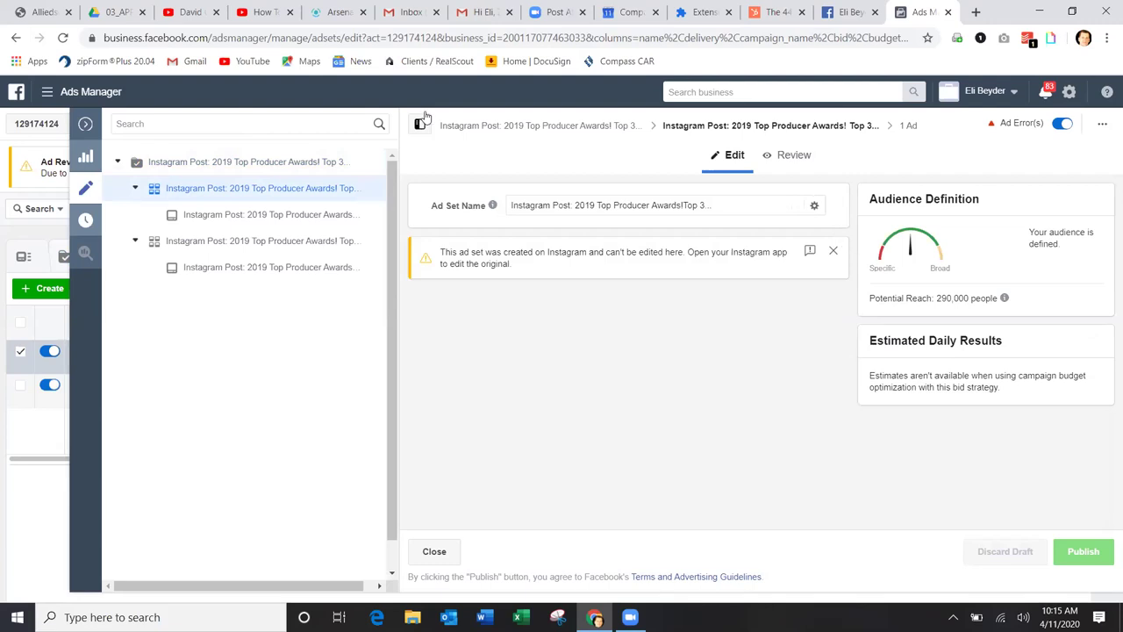
click(85, 128)
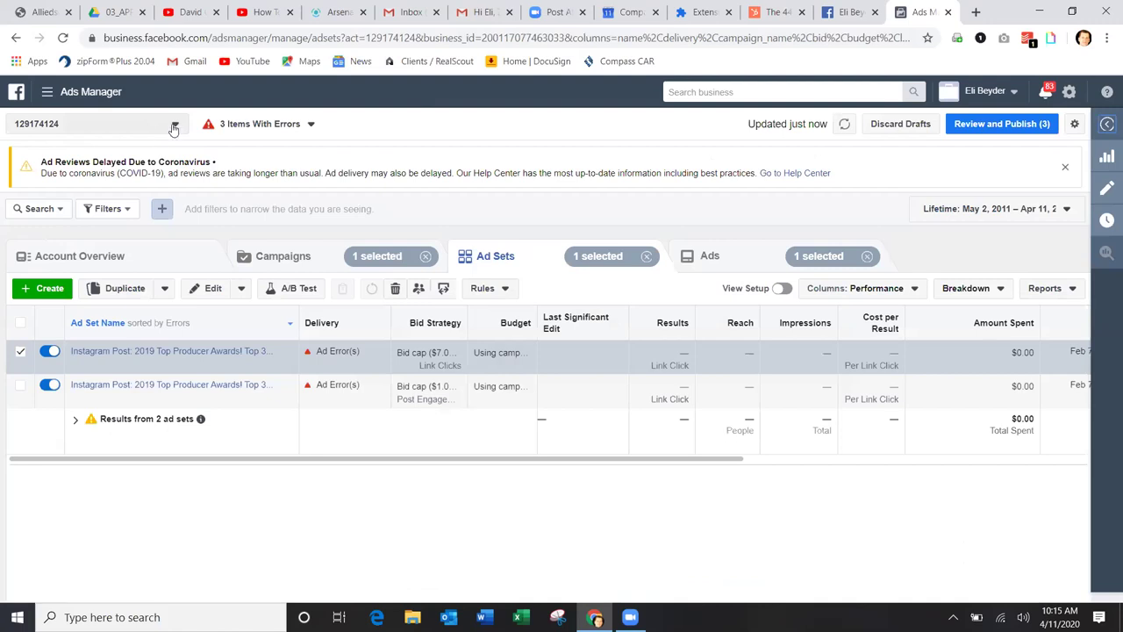
Switch to the personal ad account, check its campaigns and return to the business ad account
click(177, 127)
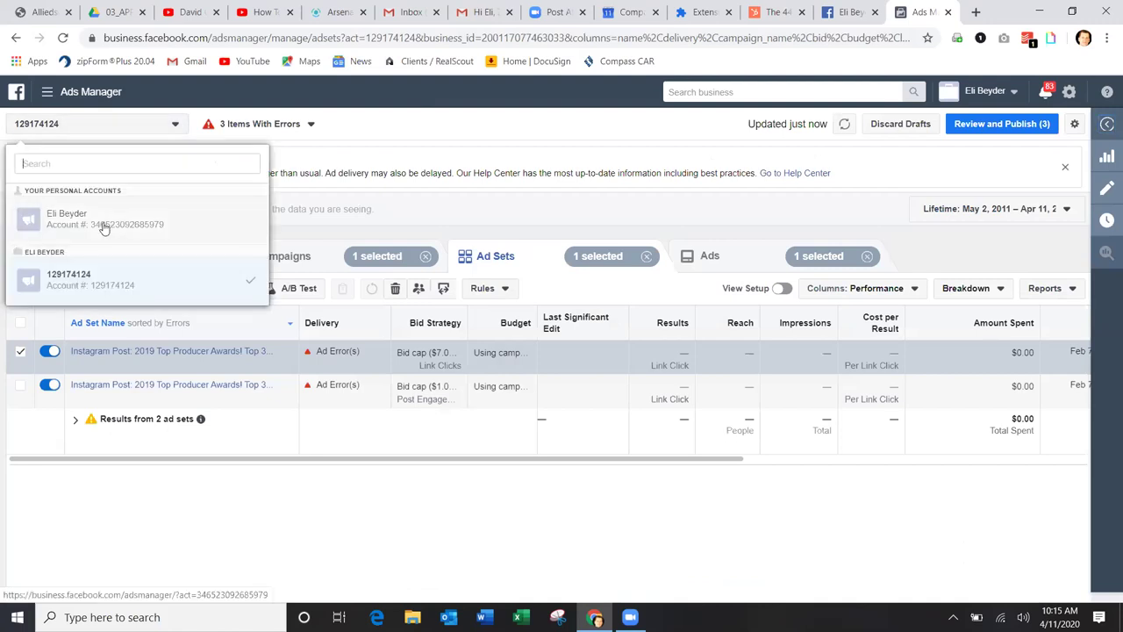
click(71, 213)
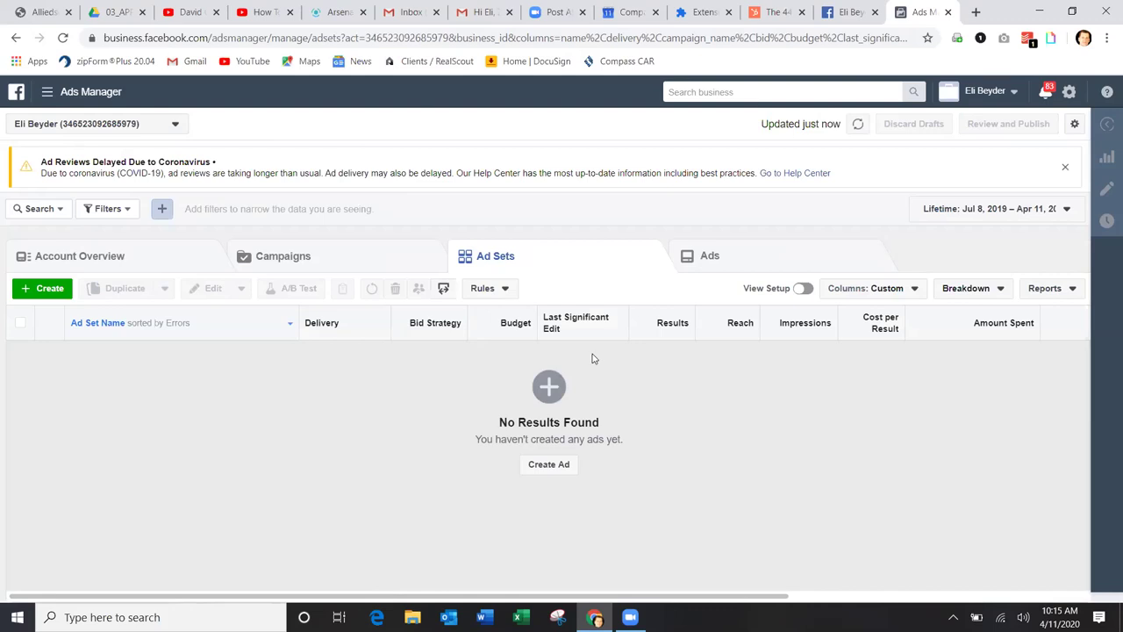
click(297, 261)
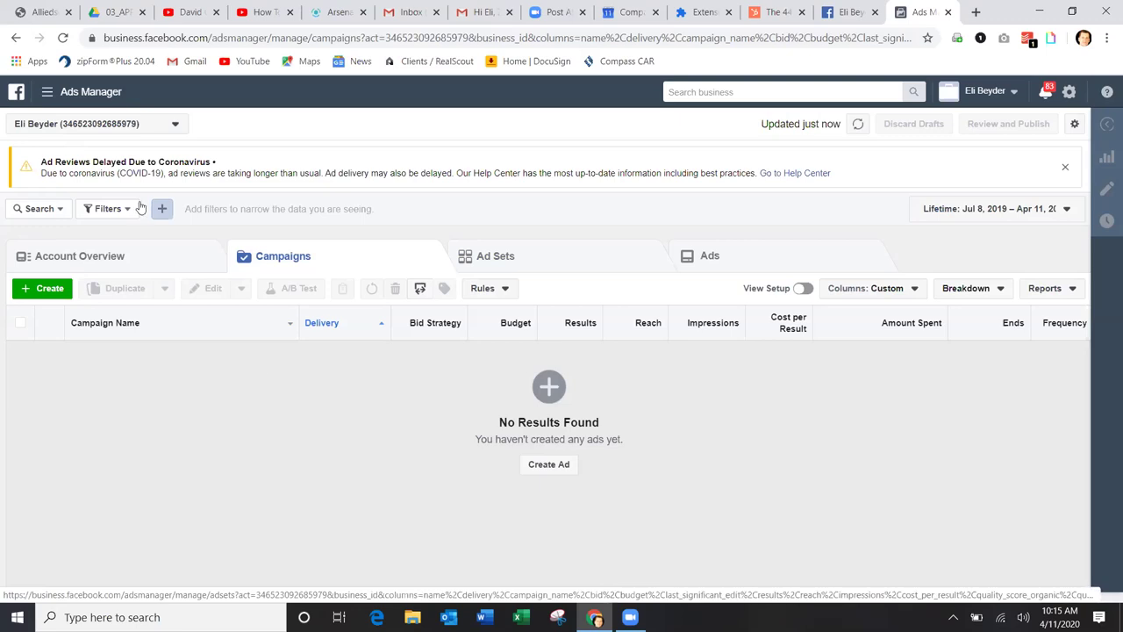
click(172, 131)
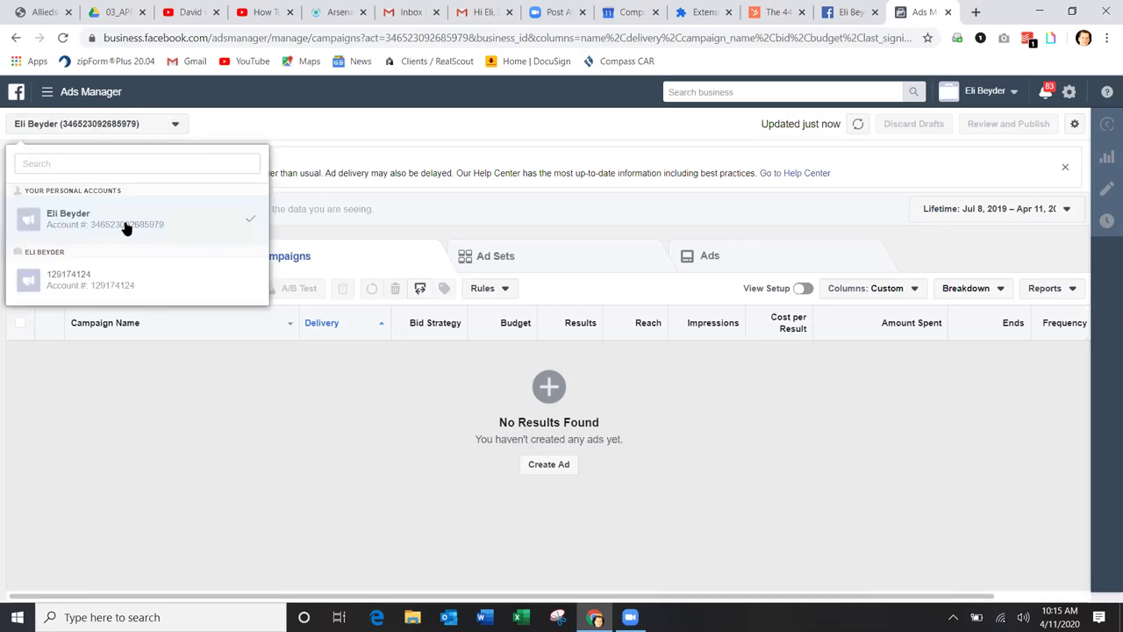
click(97, 294)
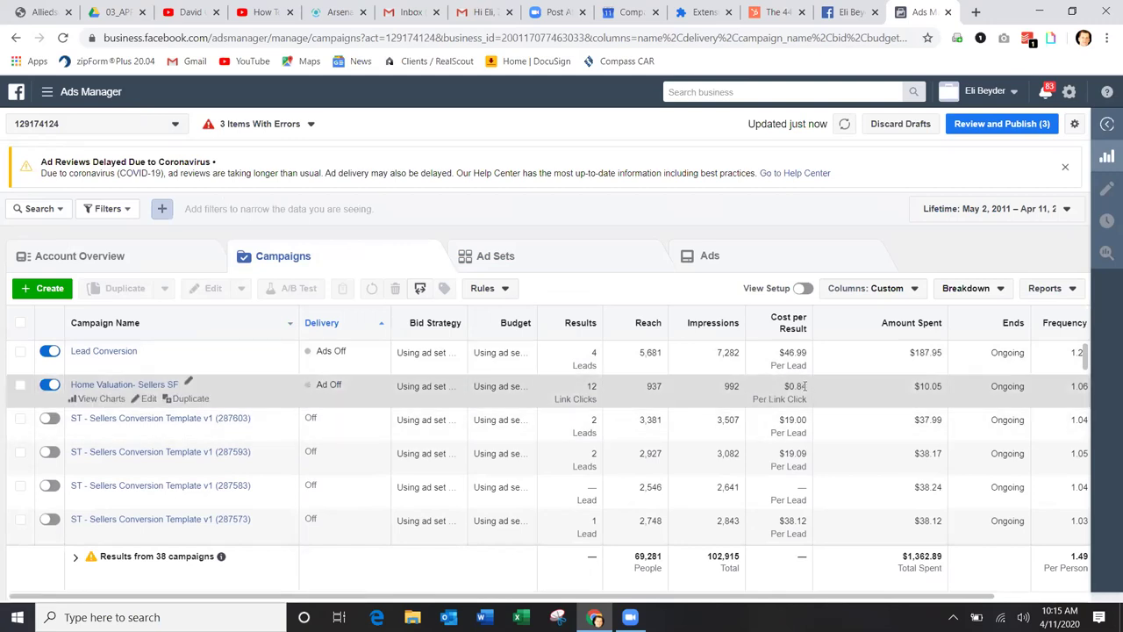
Review the business ad account's campaign results and look at the available date range presets without changing the range
scroll(702, 394, down, 2)
scroll(682, 396, up, 2)
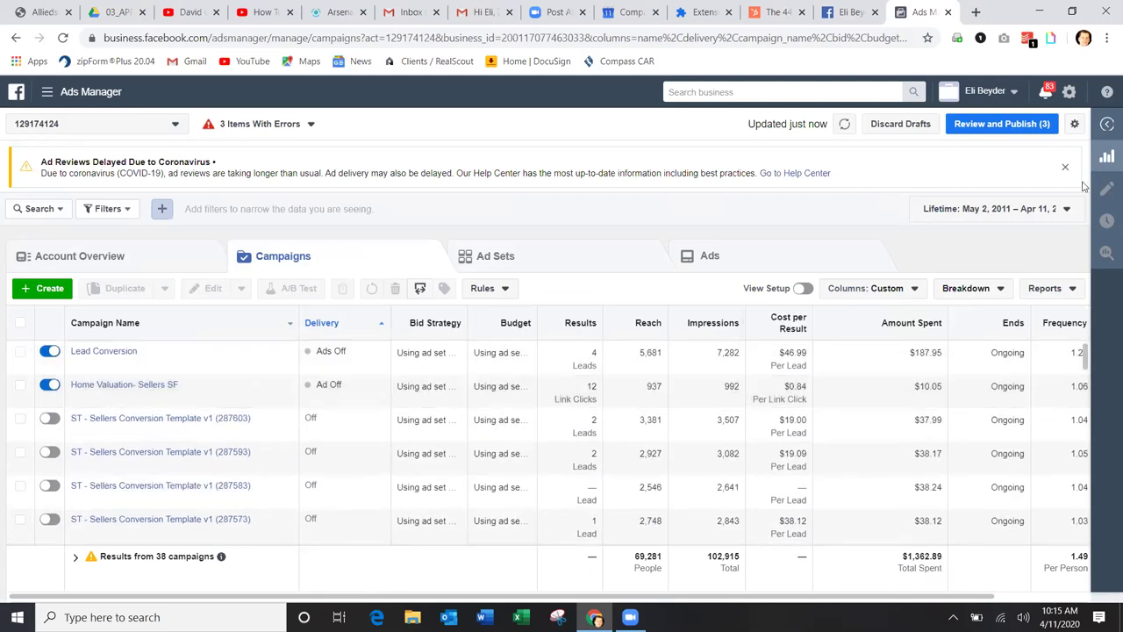
click(1069, 211)
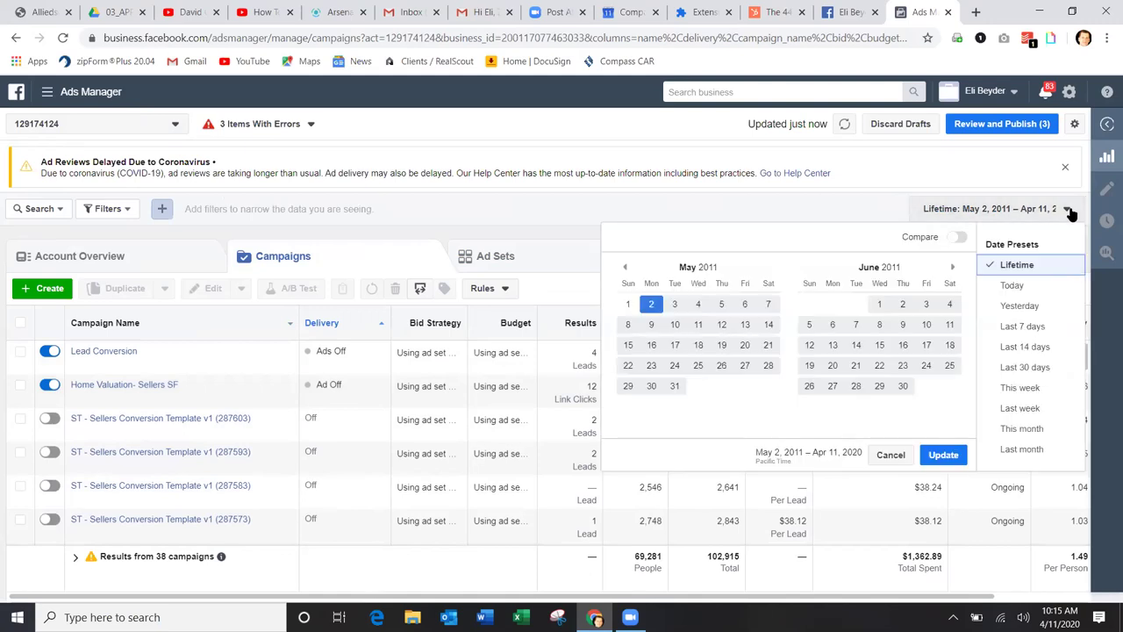
click(834, 202)
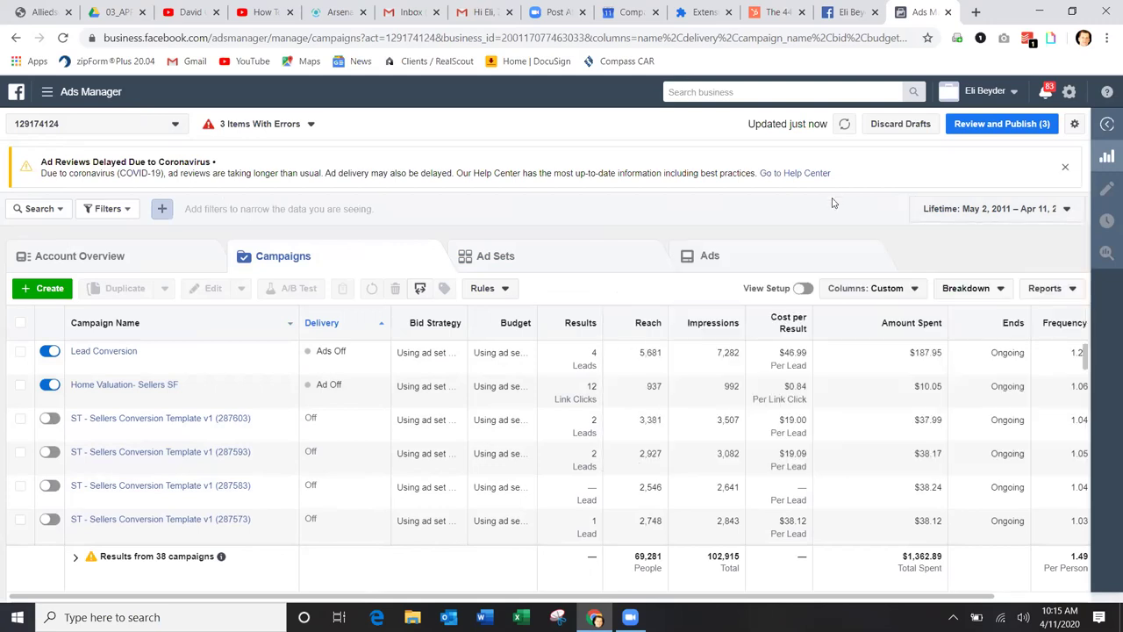
scroll(715, 350, down, 3)
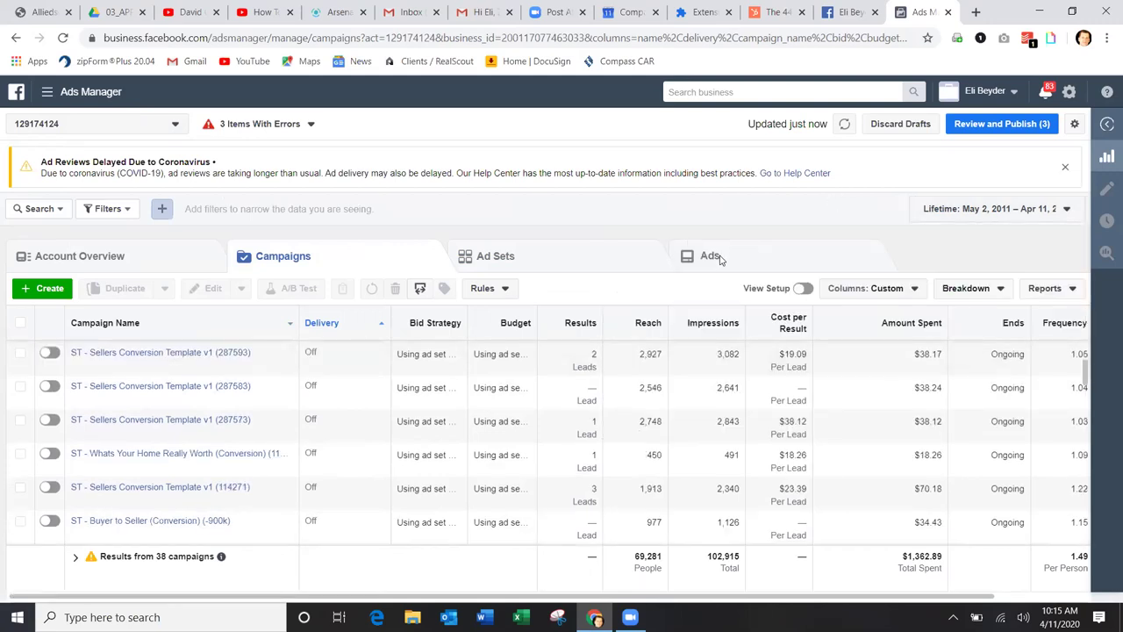
scroll(702, 369, up, 3)
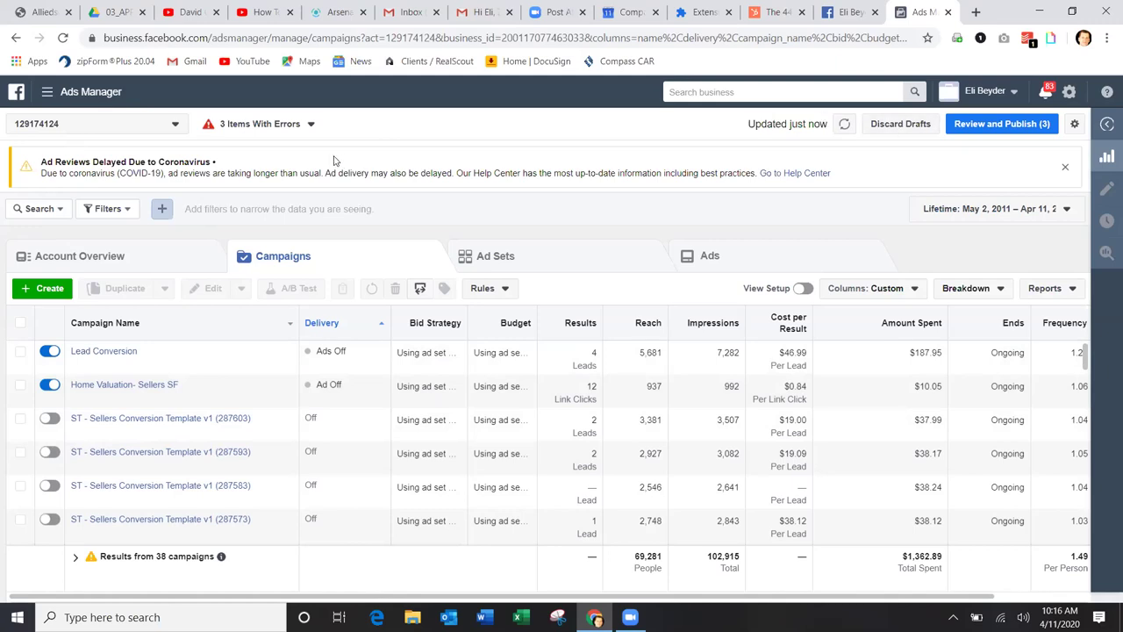
Open the ads list from the items with errors, review the rejected ads and dismiss the coronavirus ad review notice
click(303, 125)
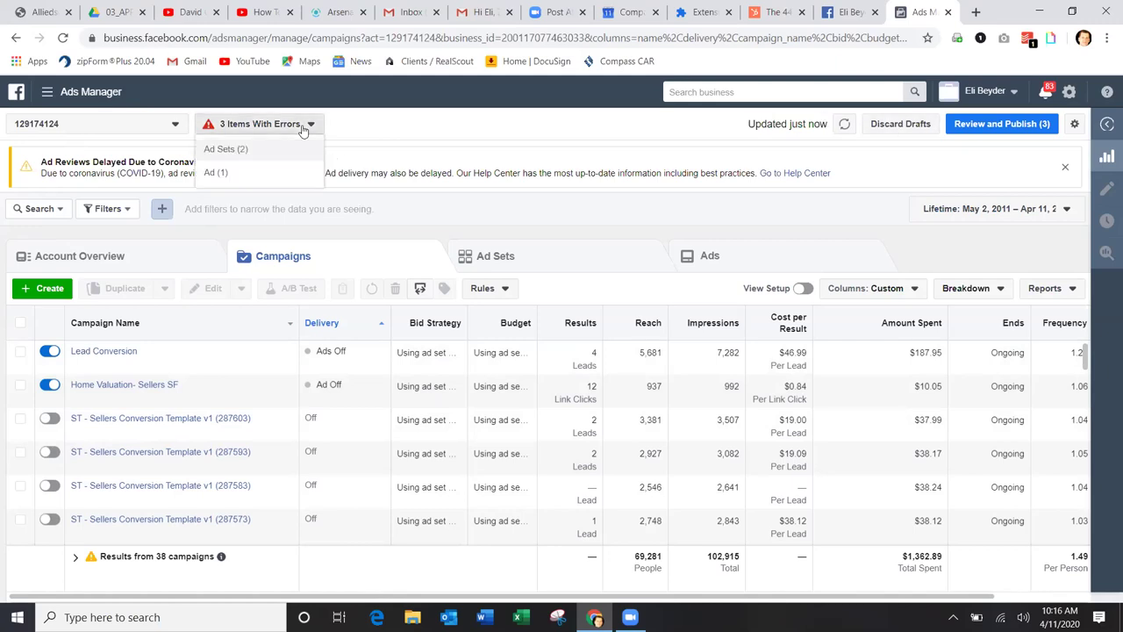
click(232, 173)
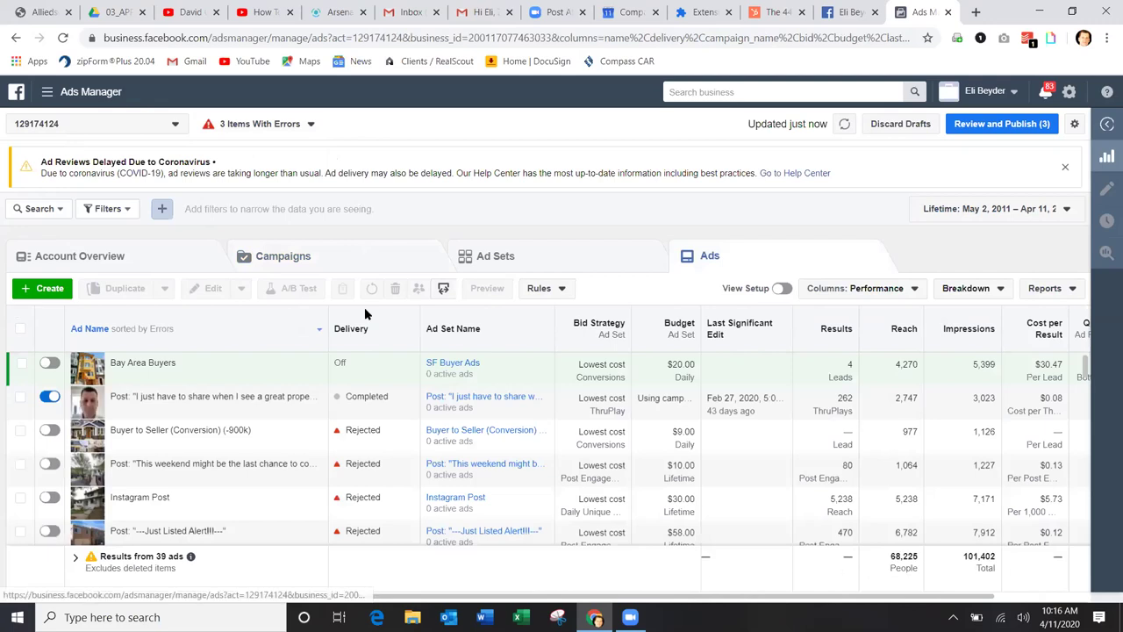
scroll(351, 427, down, 2)
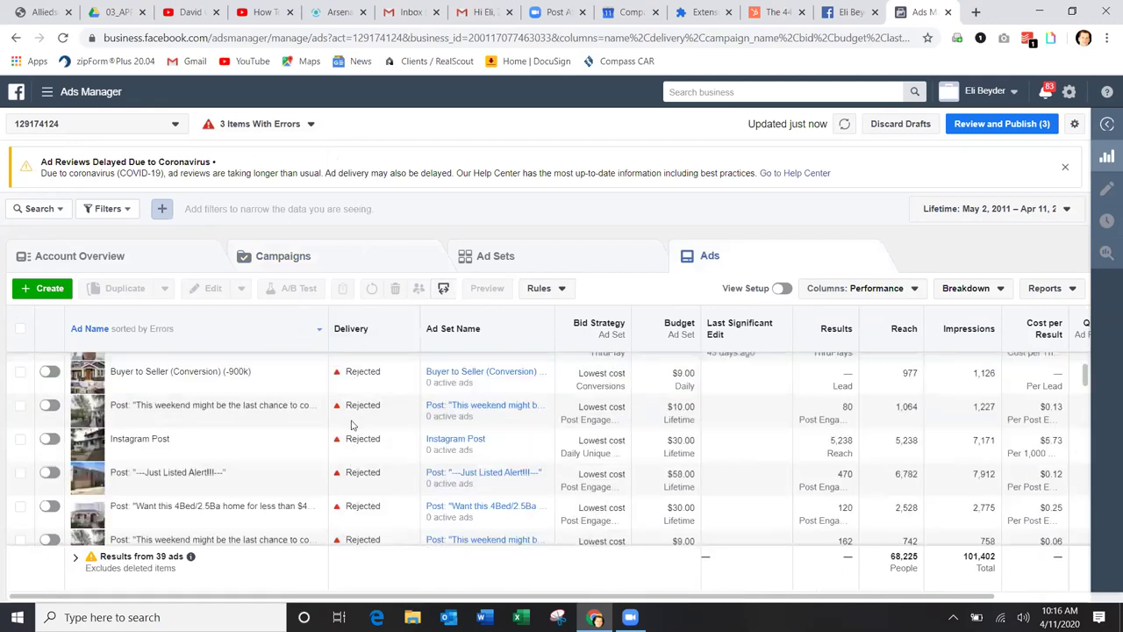
scroll(338, 448, up, 1)
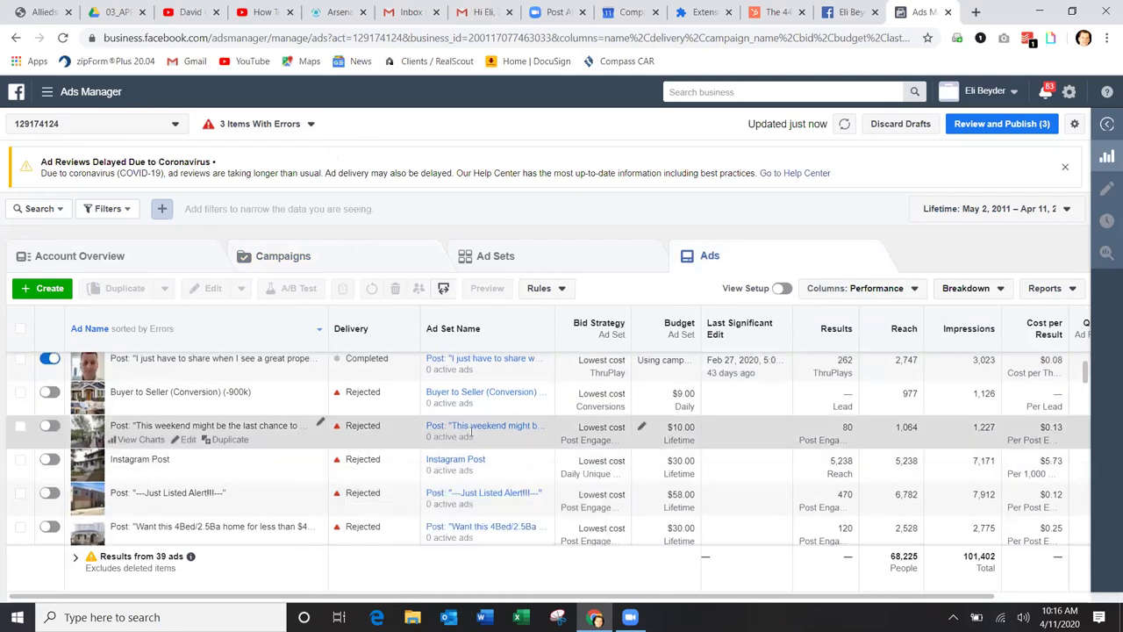
scroll(470, 432, up, 1)
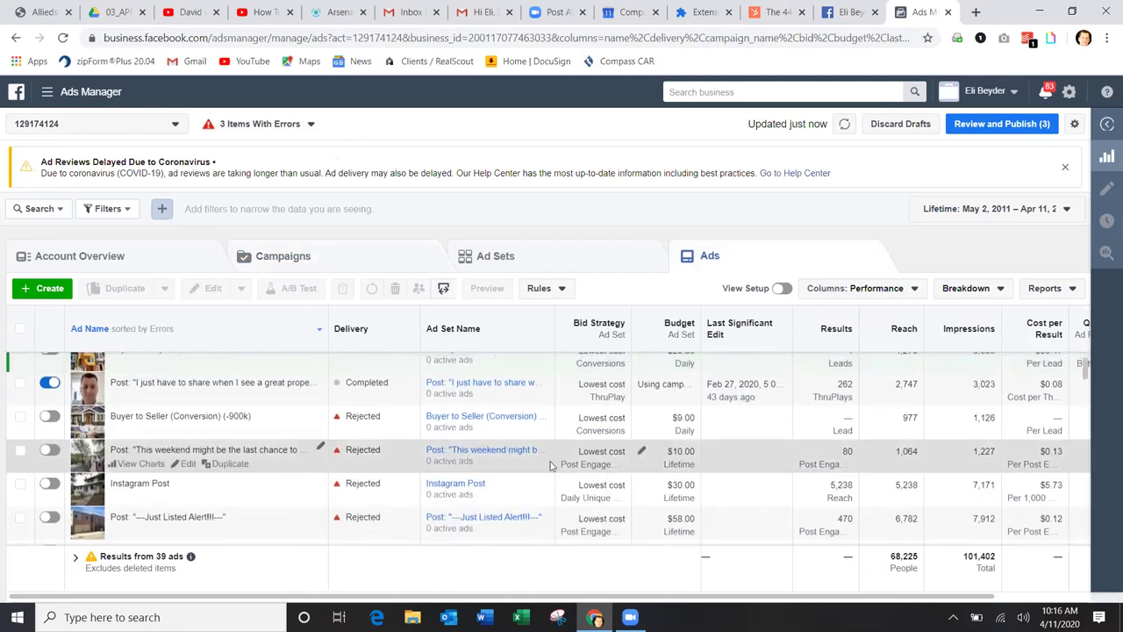
mouse_move(353, 422)
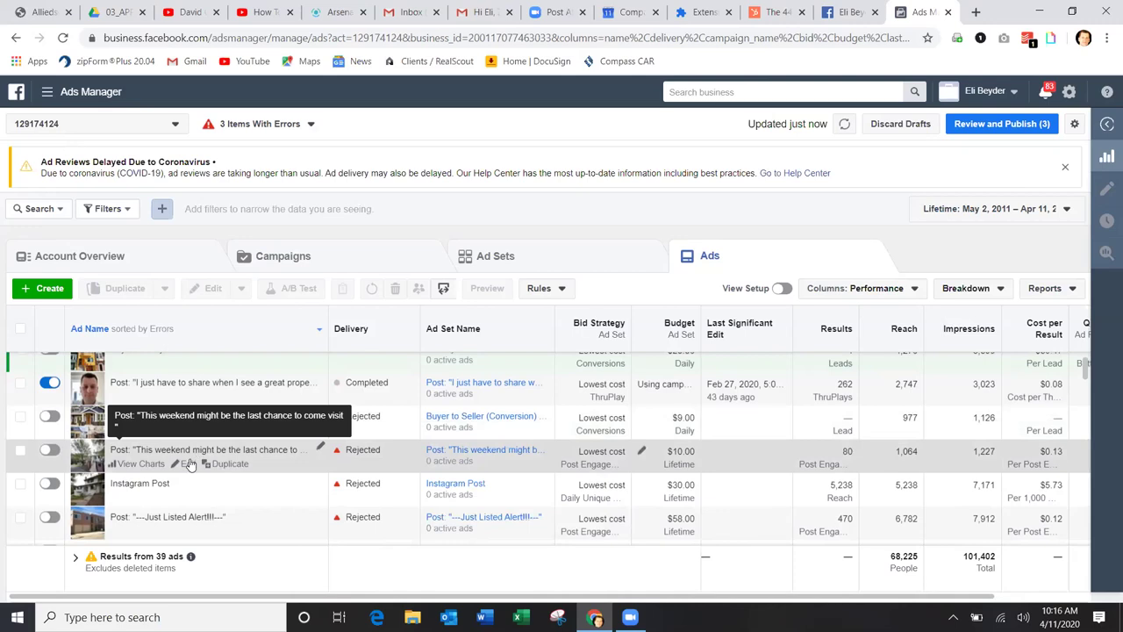
scroll(184, 477, down, 3)
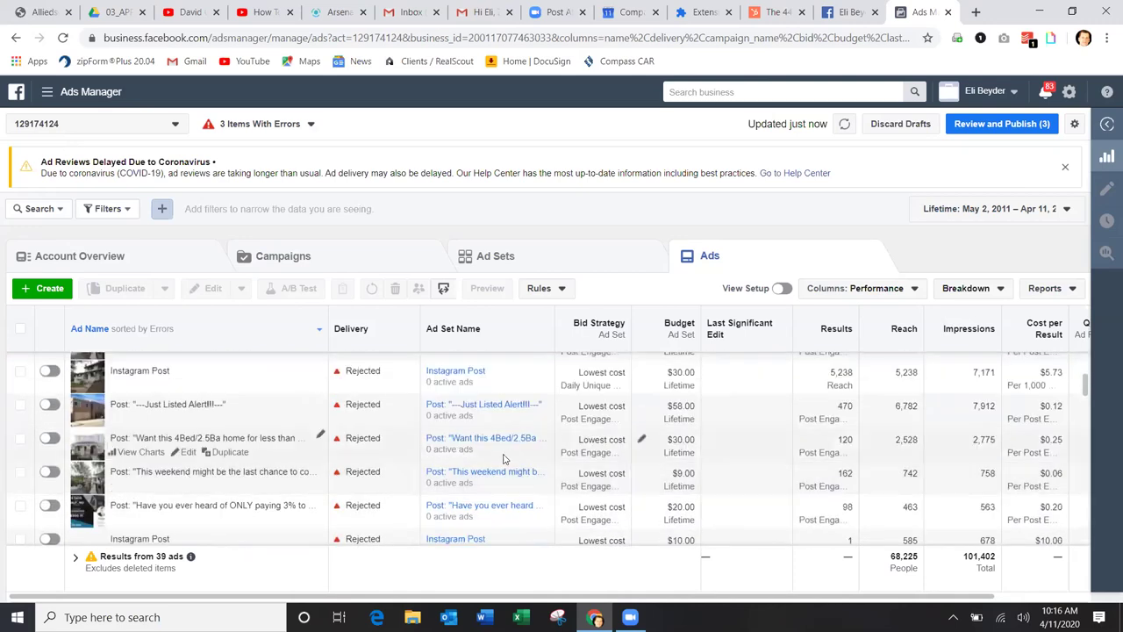
scroll(334, 490, down, 3)
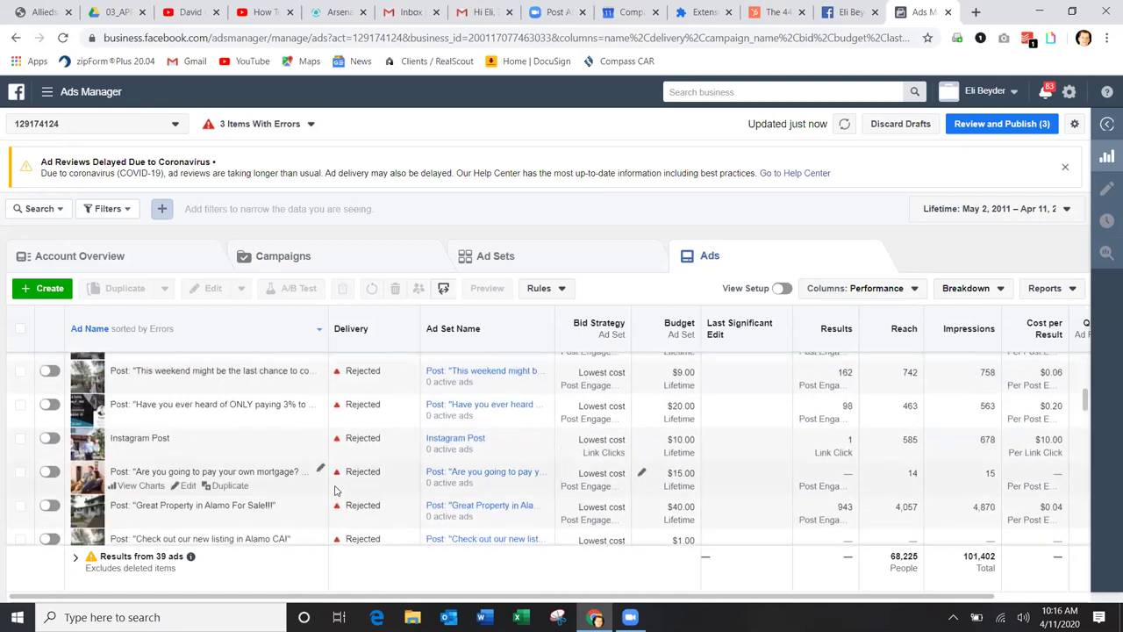
scroll(334, 491, up, 3)
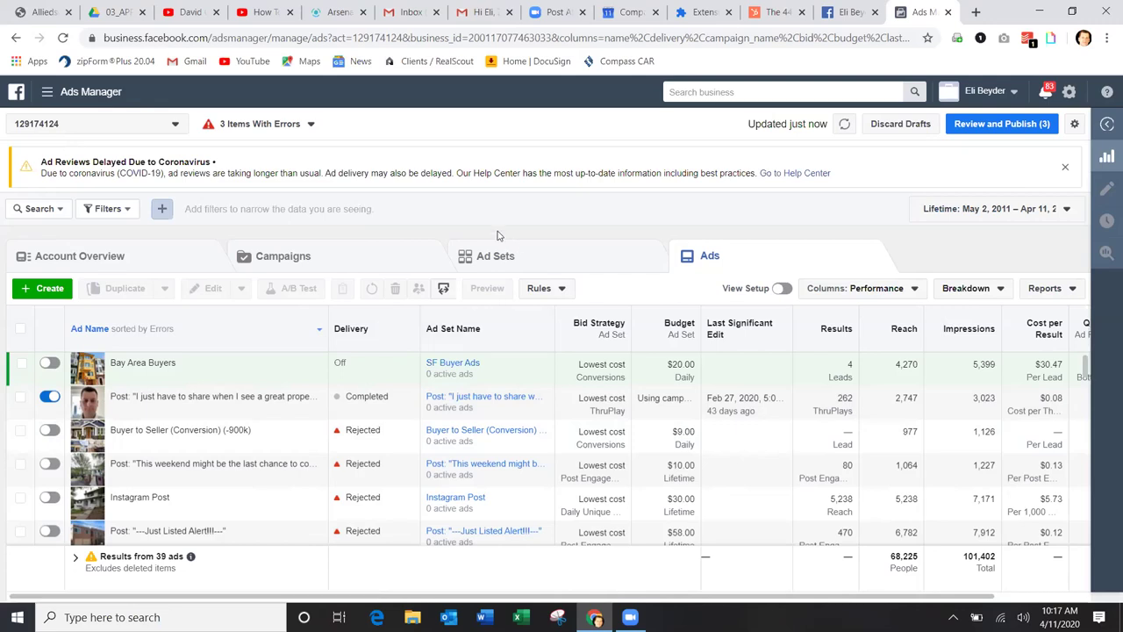
click(1066, 169)
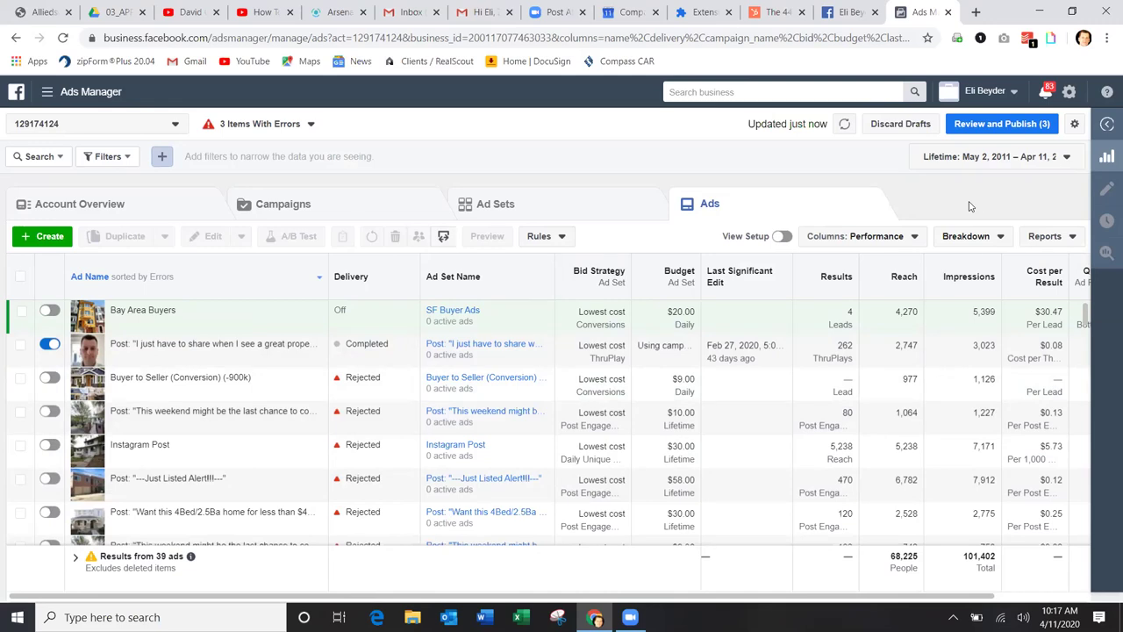
Open the rejected Buyer to Seller (Conversion) (-900k) ad and examine its rejection details and its campaign's Special Ad Category setting
mouse_move(198, 362)
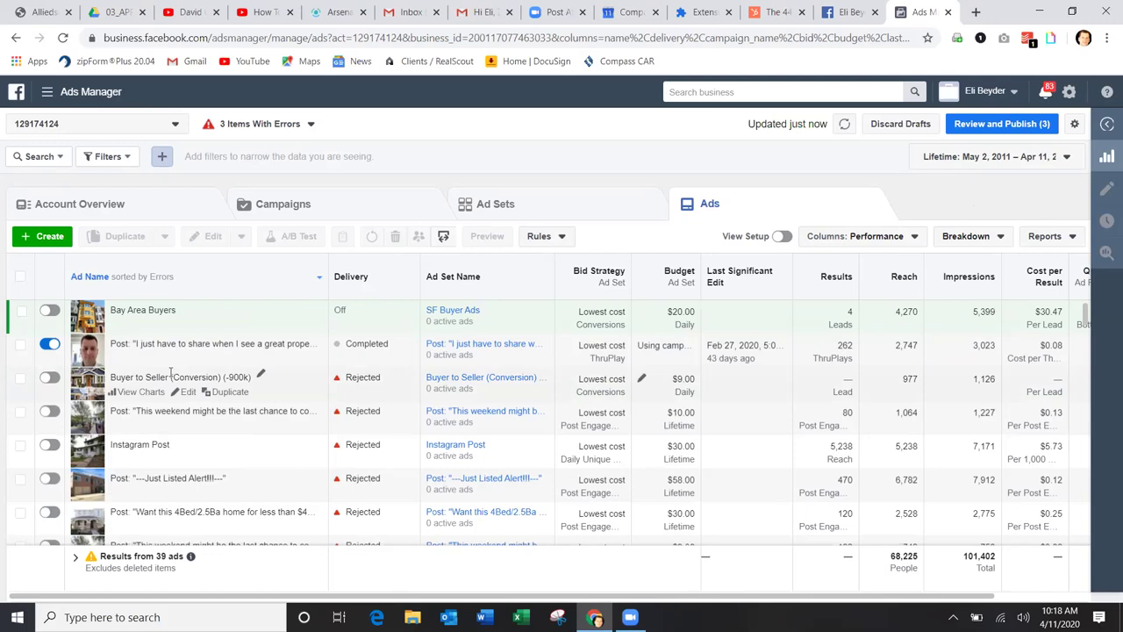
click(186, 395)
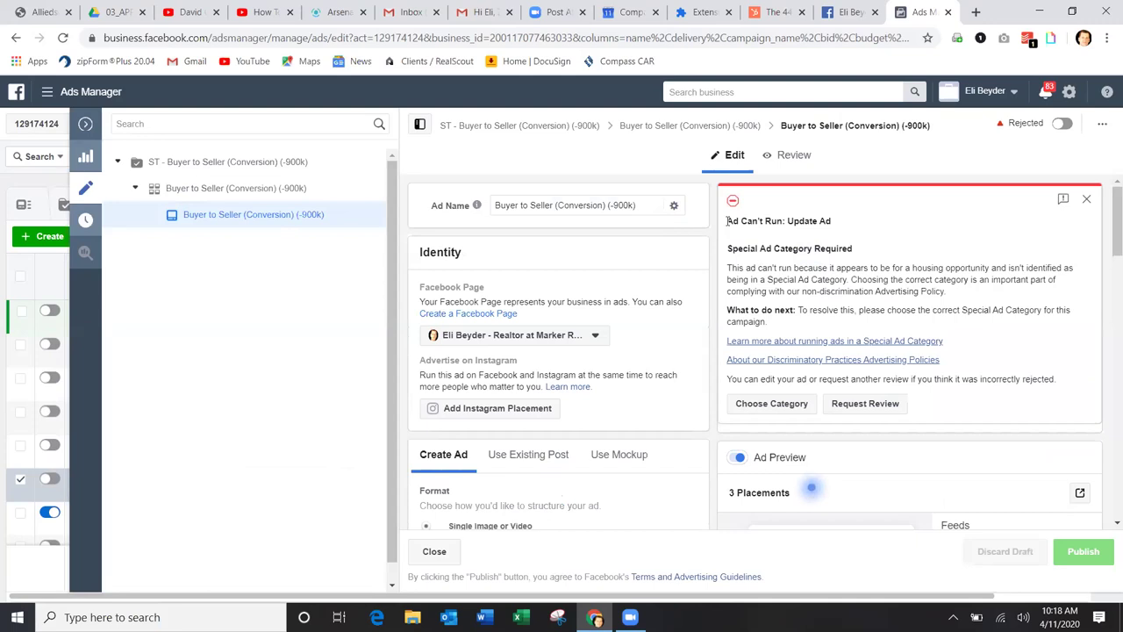
drag(728, 221, 999, 315)
click(1008, 309)
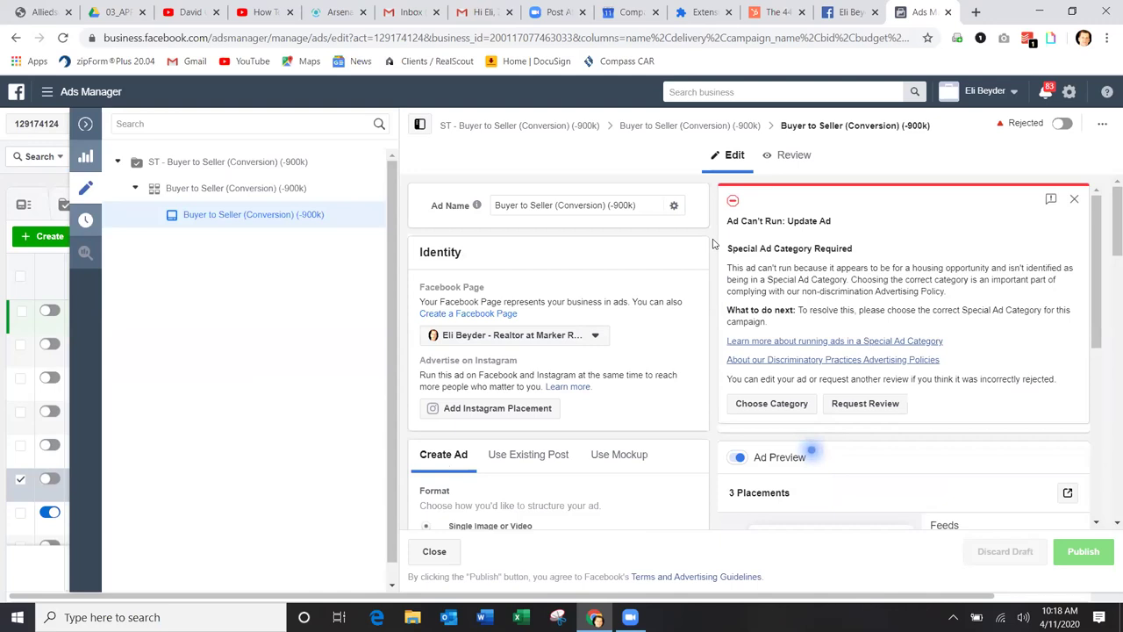
click(199, 167)
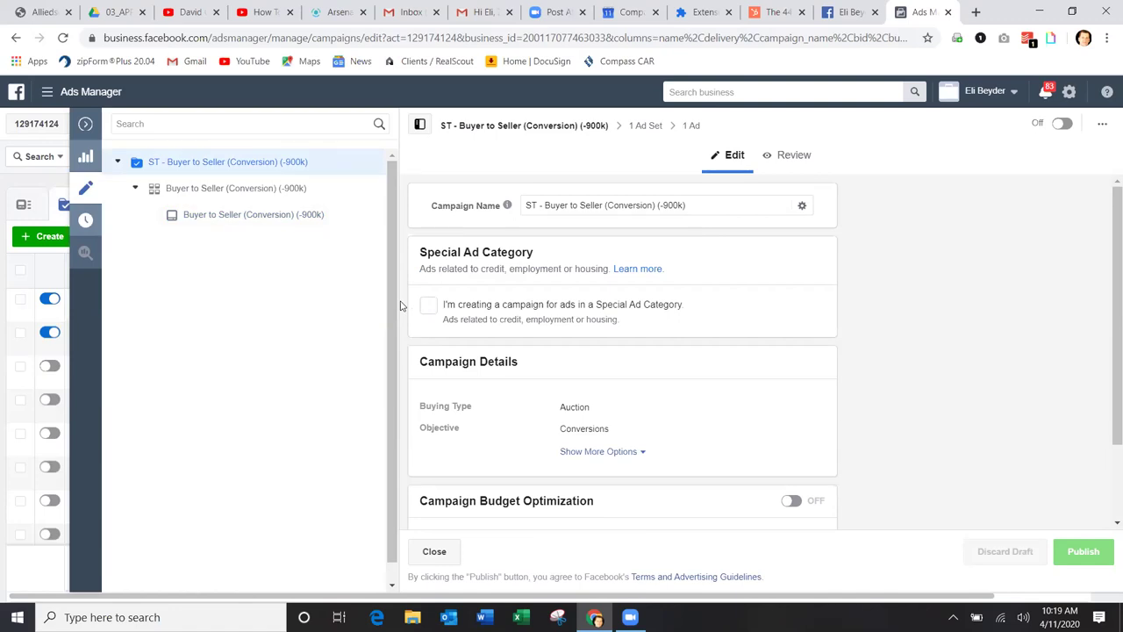
click(232, 215)
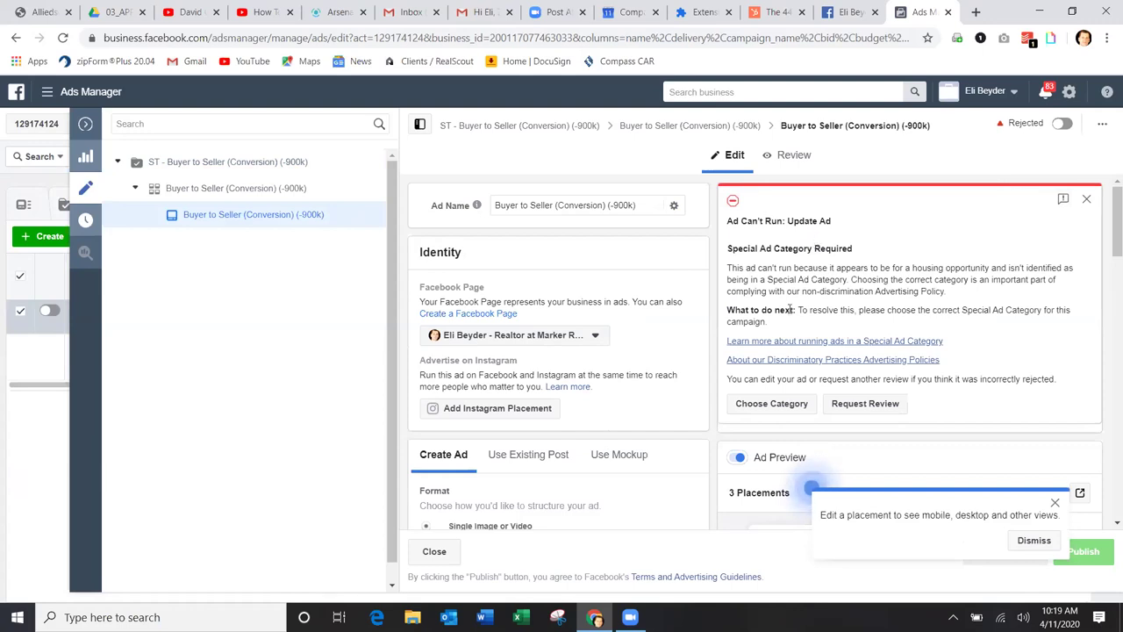
Read the linked help article on running ads in a Special Ad Category, then return to the ad editor and dismiss the placement tip
click(776, 346)
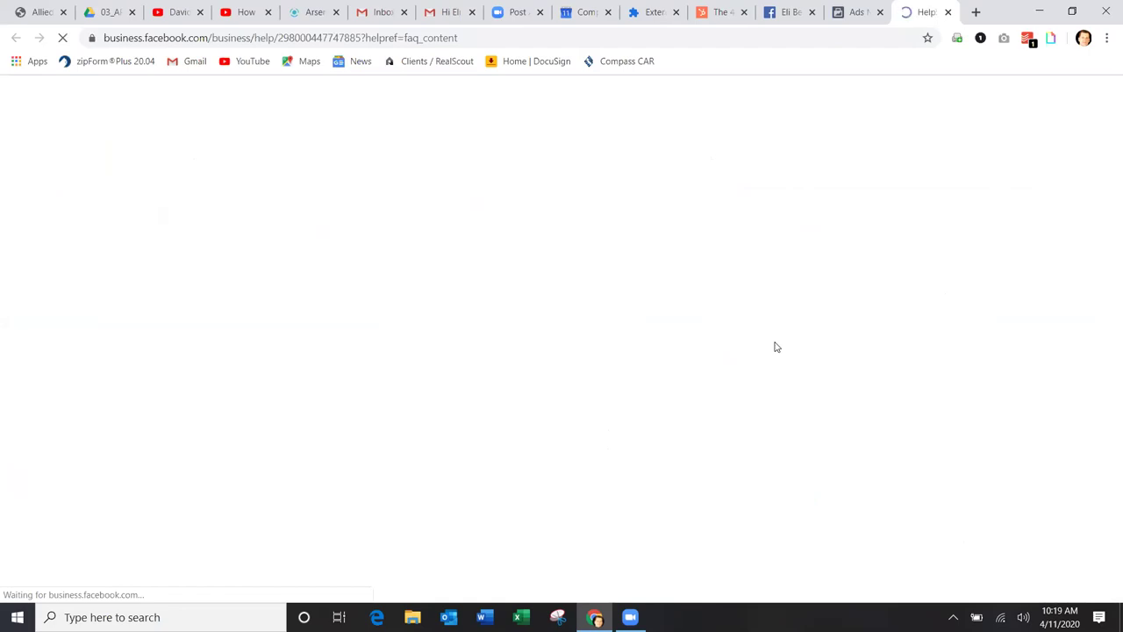
scroll(850, 497, down, 2)
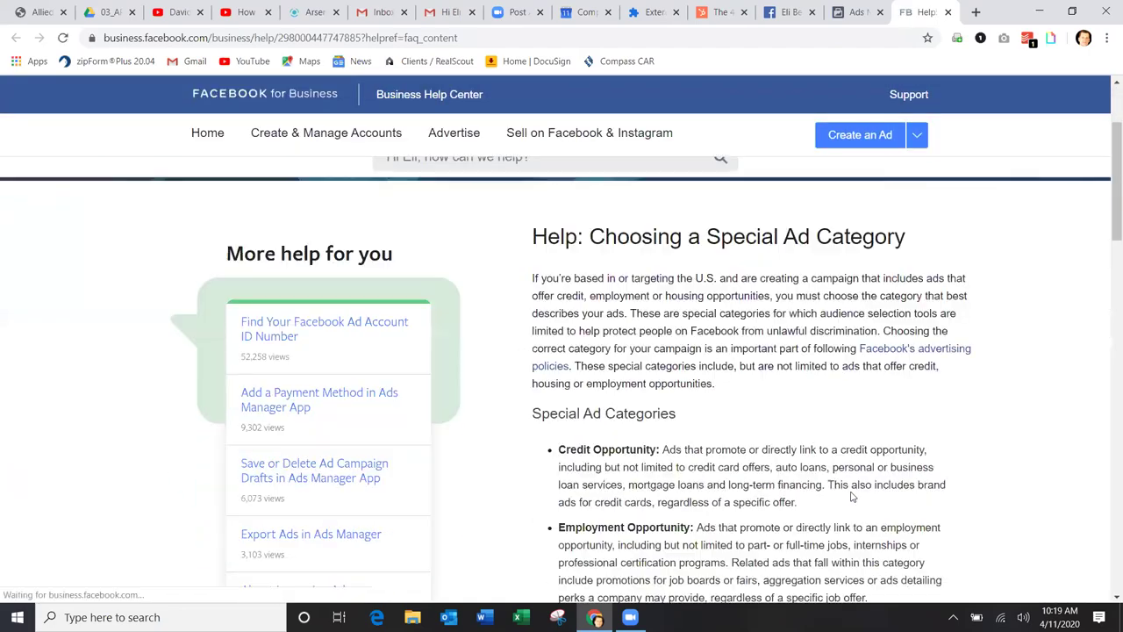
scroll(851, 496, down, 5)
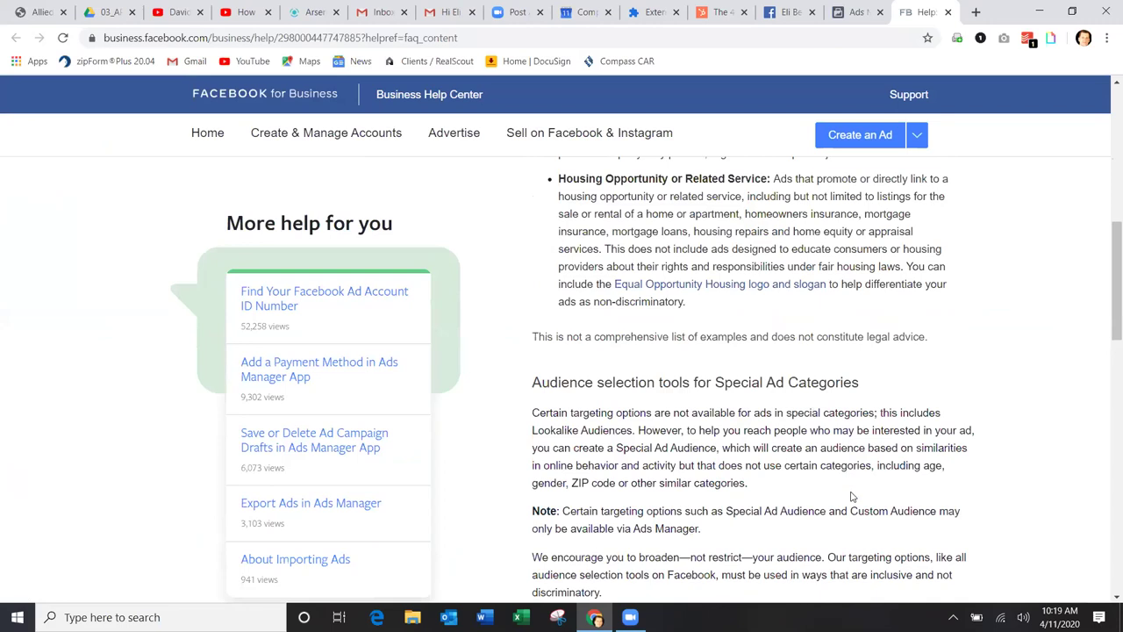
scroll(850, 497, down, 2)
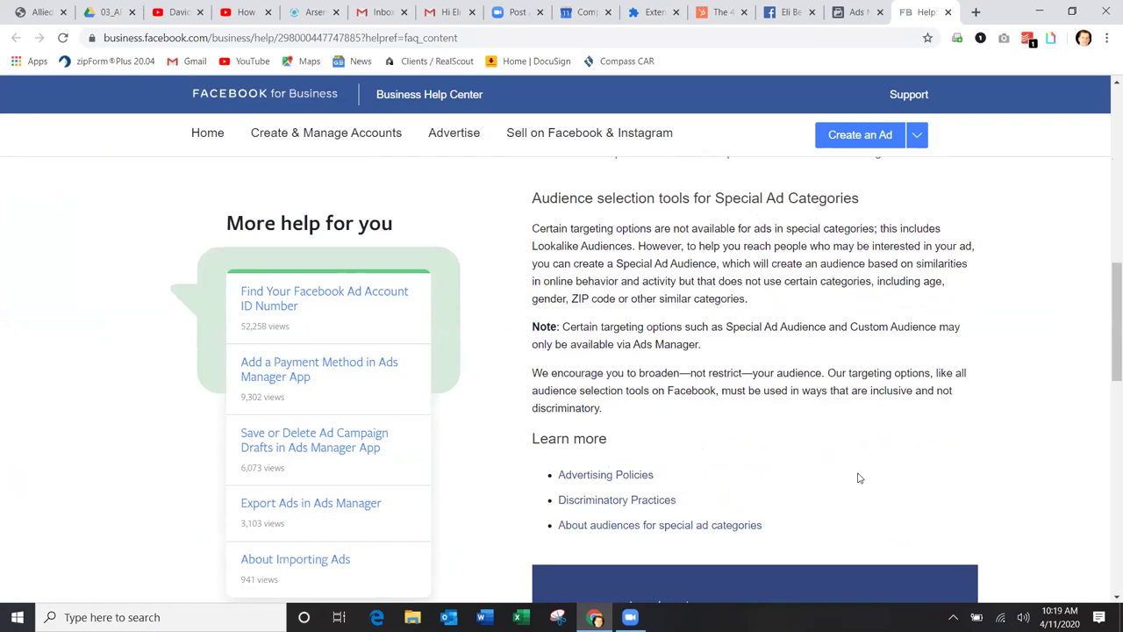
scroll(859, 478, down, 3)
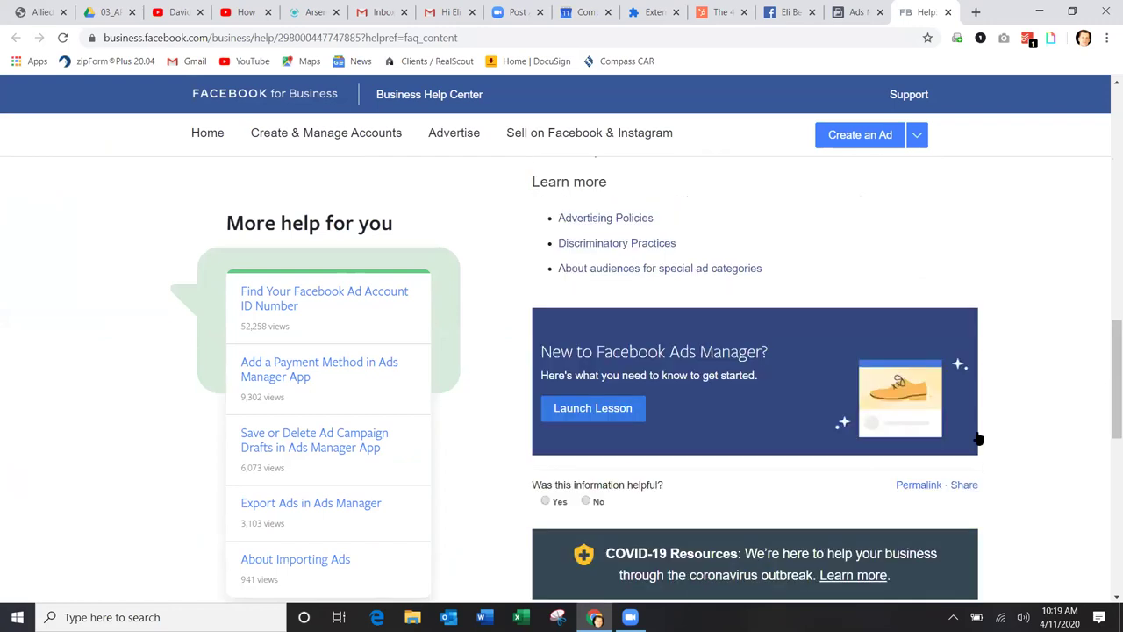
scroll(978, 439, down, 7)
scroll(978, 434, up, 3)
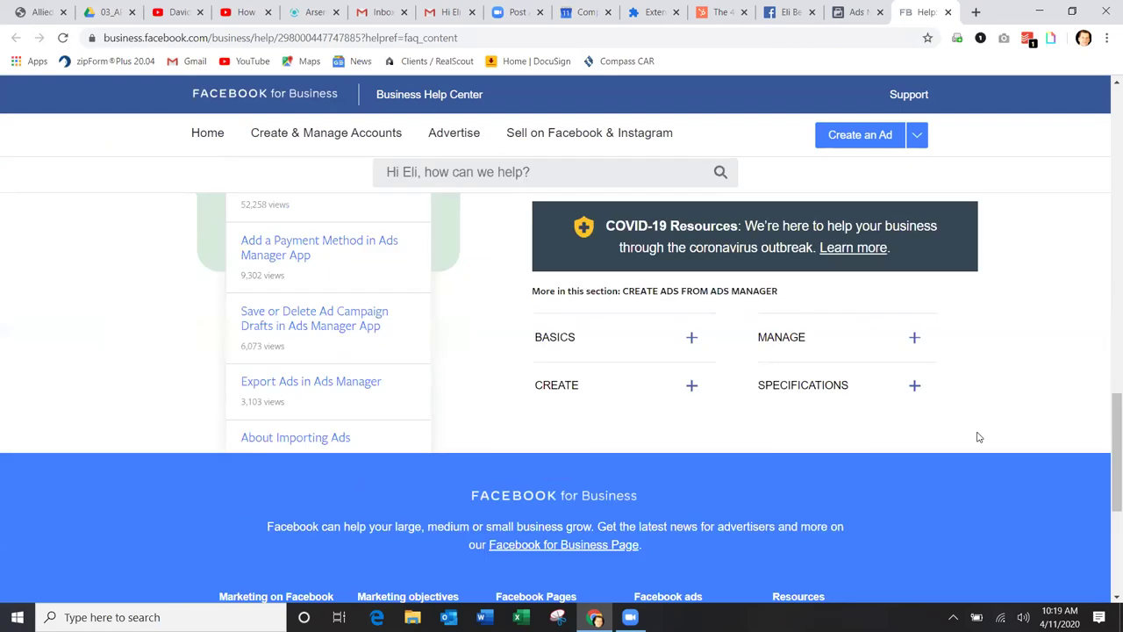
scroll(979, 437, up, 6)
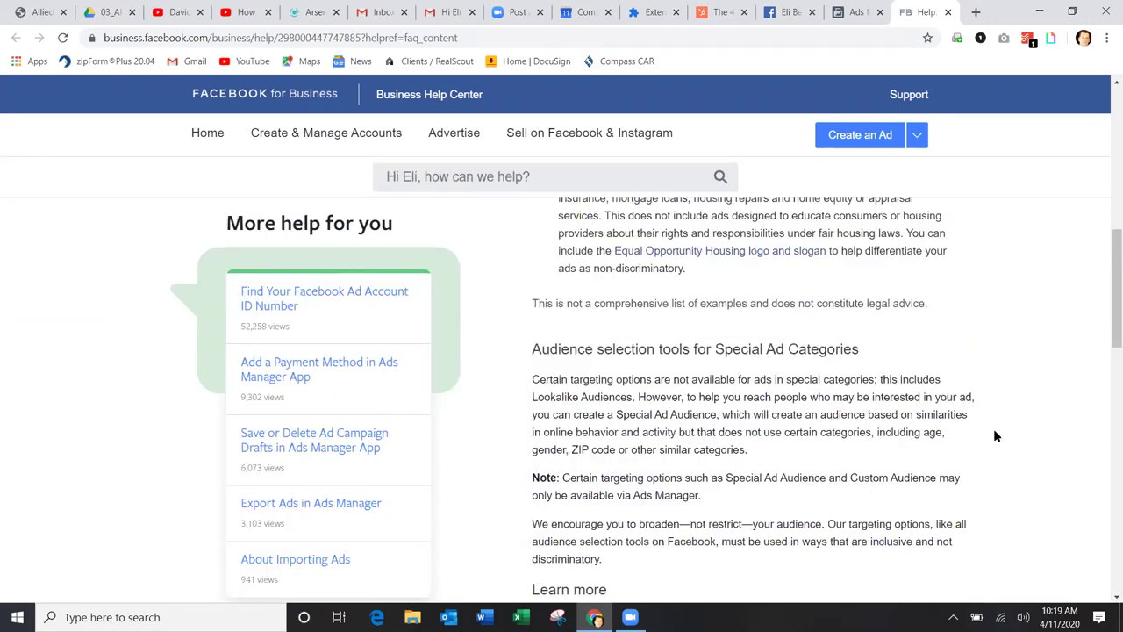
scroll(995, 436, down, 1)
scroll(995, 433, up, 8)
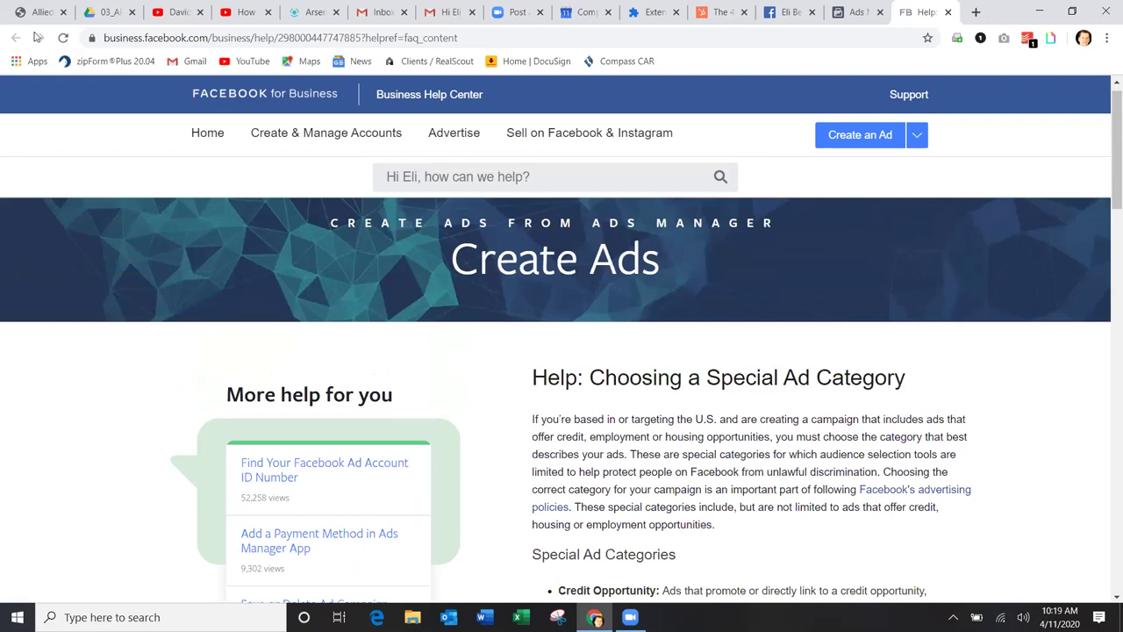
click(863, 15)
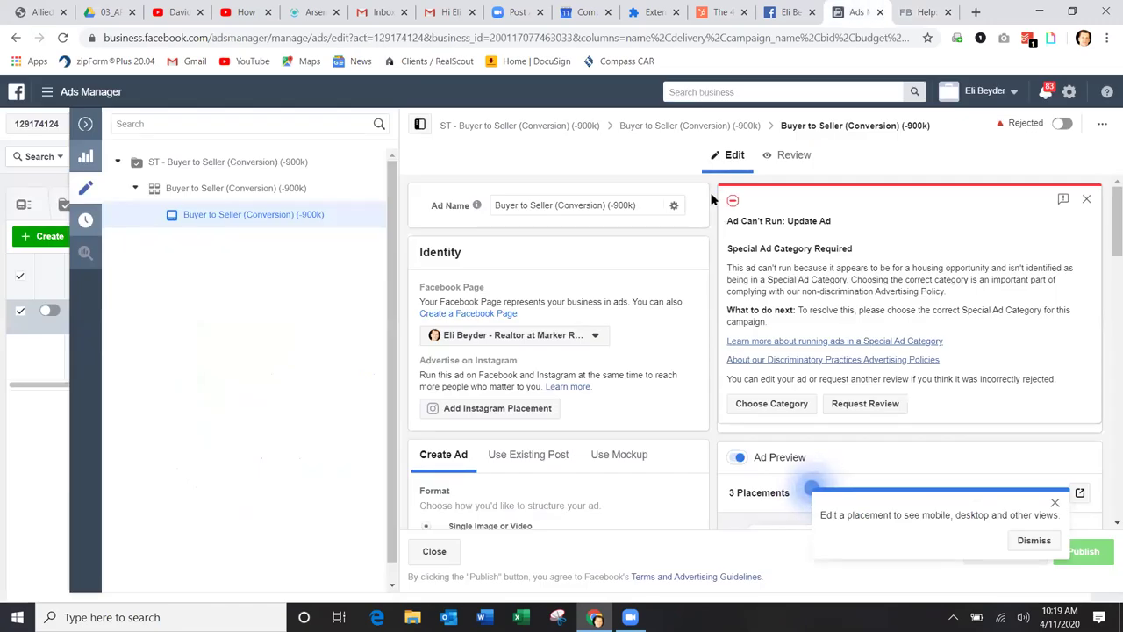
click(1053, 500)
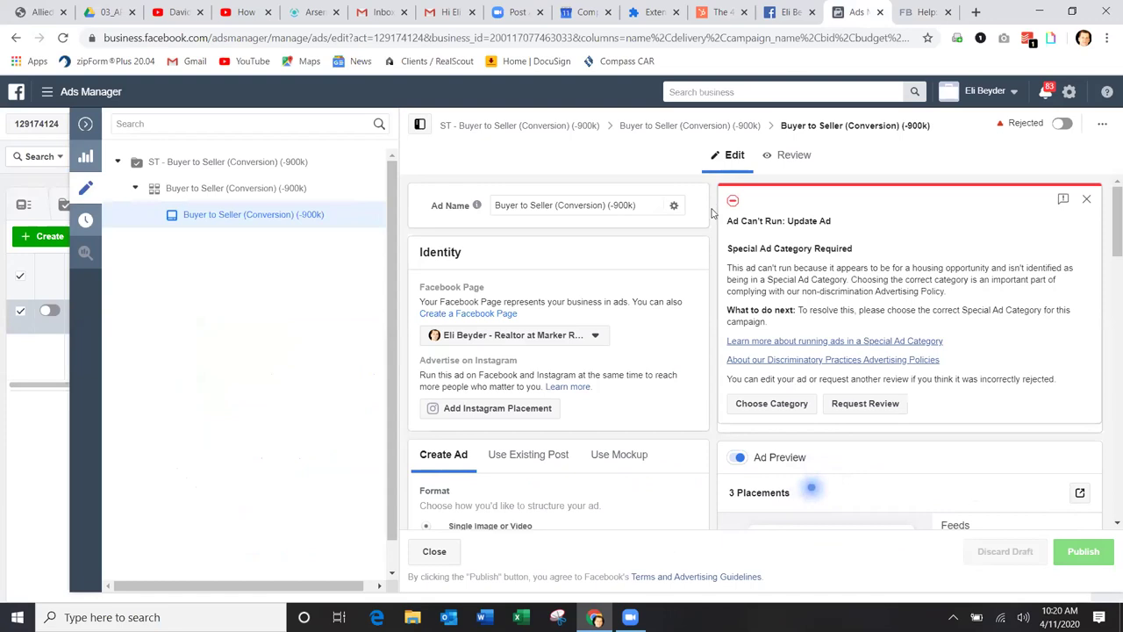
Compare the Special Ad Category setting of the rejected ad's campaign with that of the Lead Conversion campaign
click(757, 406)
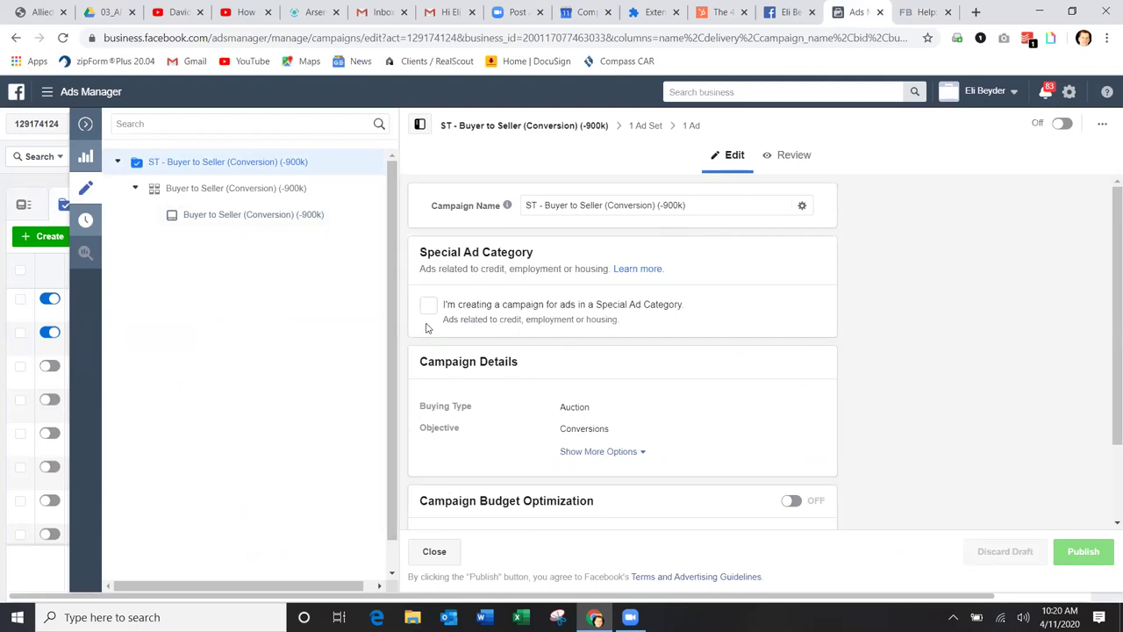
click(85, 125)
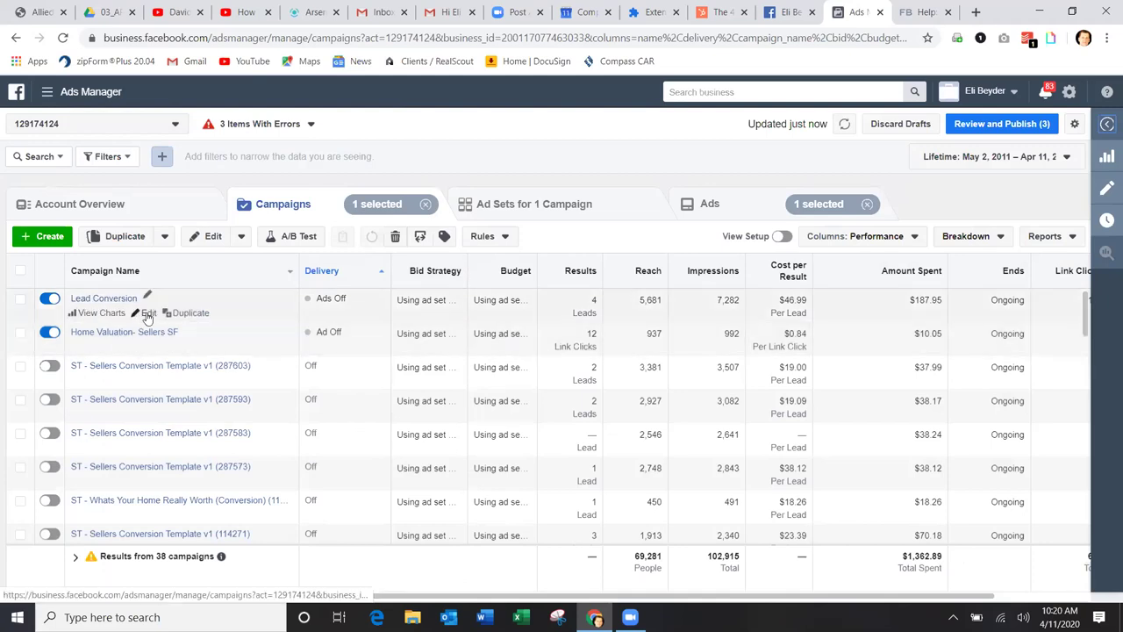
click(146, 314)
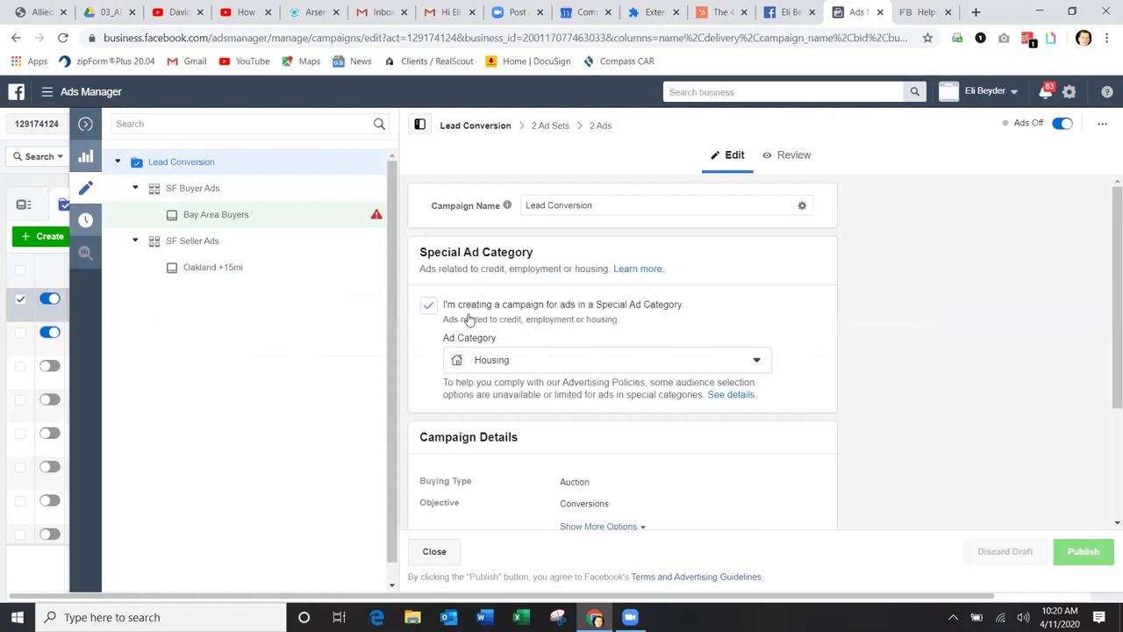
click(429, 303)
scroll(847, 308, down, 2)
scroll(848, 308, up, 2)
Open the Bay Area Buyers ad in the Lead Conversion campaign and review its error, image, text and website destination
mouse_move(213, 210)
click(215, 213)
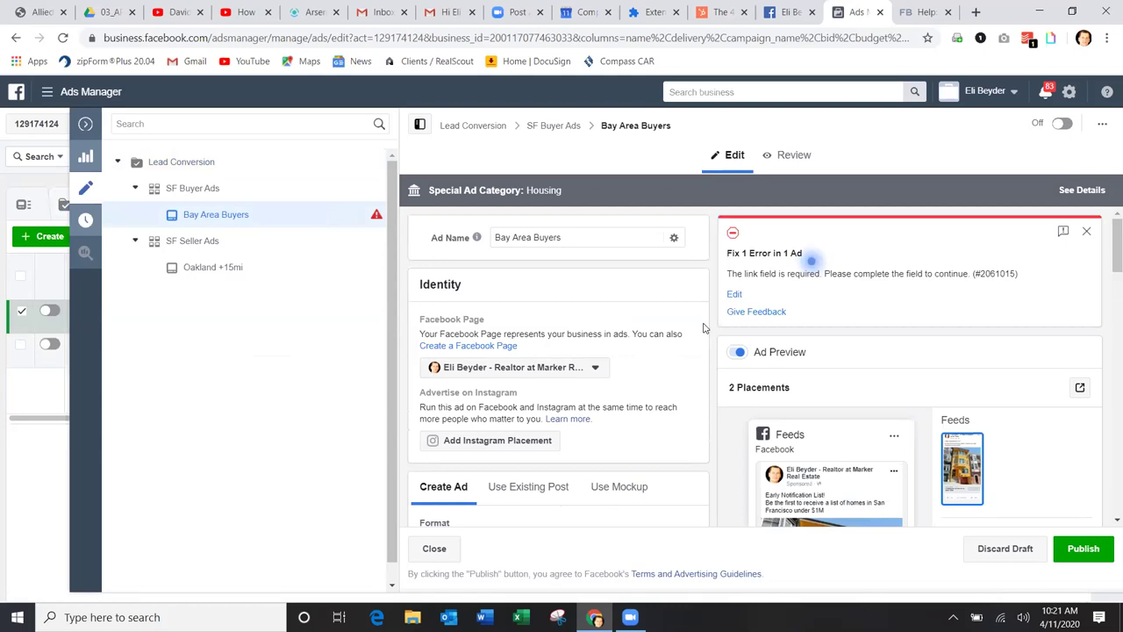
scroll(715, 331, down, 5)
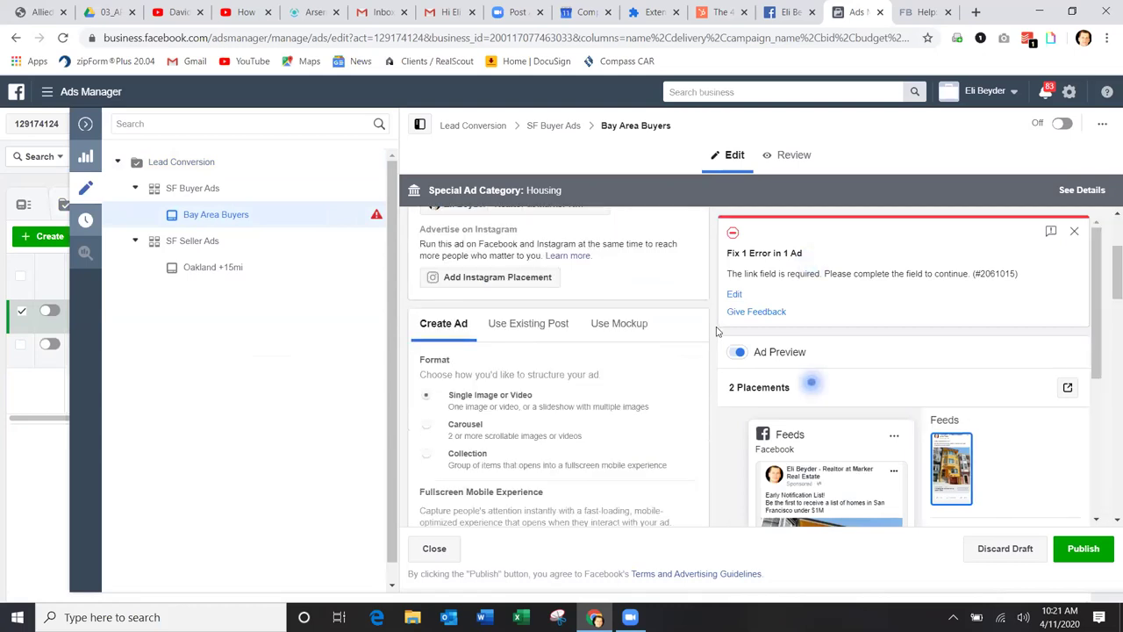
scroll(716, 330, down, 1)
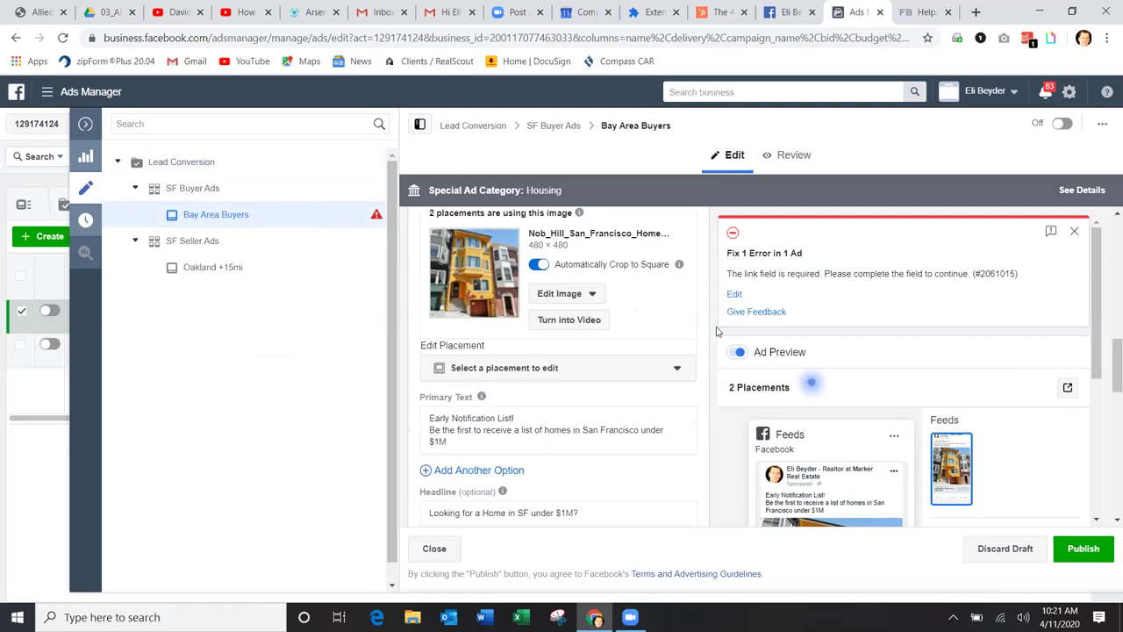
scroll(716, 334, up, 1)
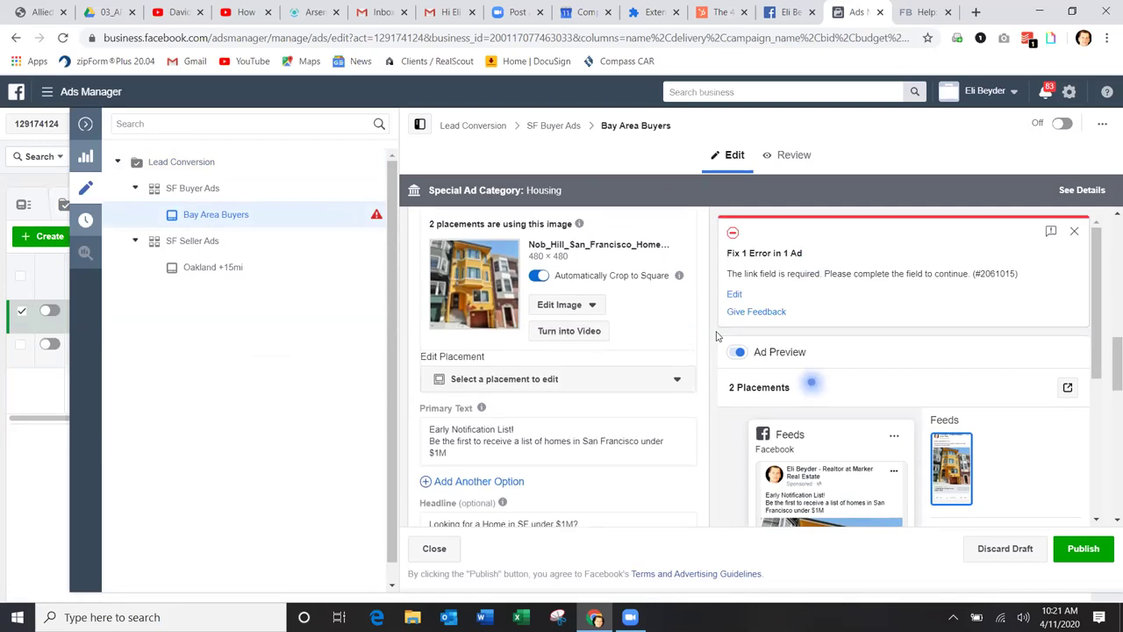
scroll(715, 337, down, 5)
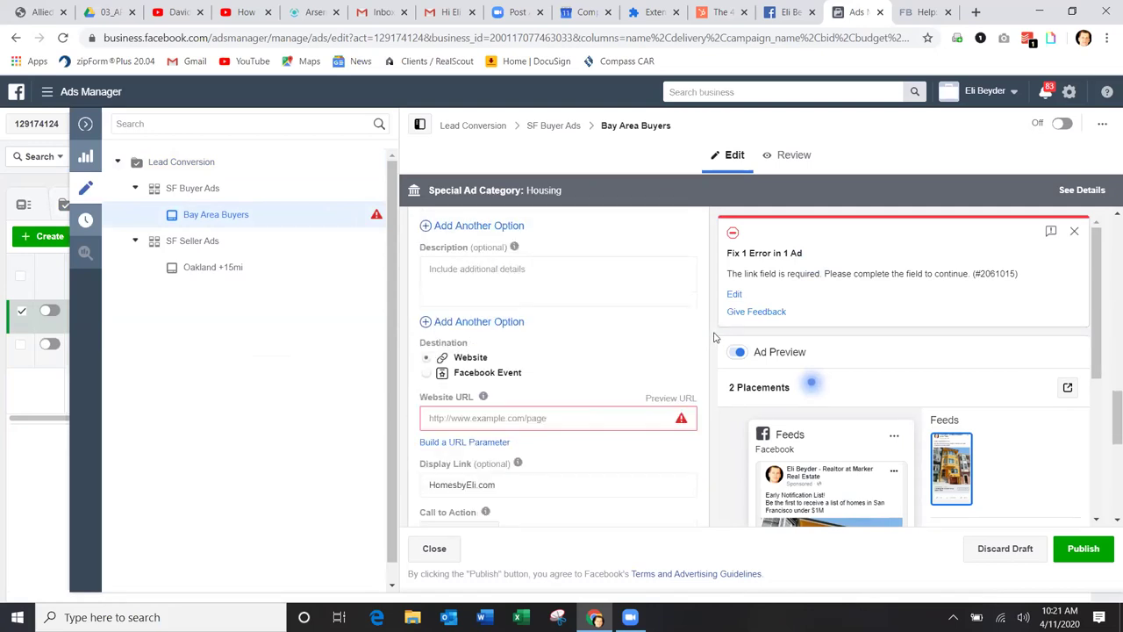
scroll(715, 337, up, 10)
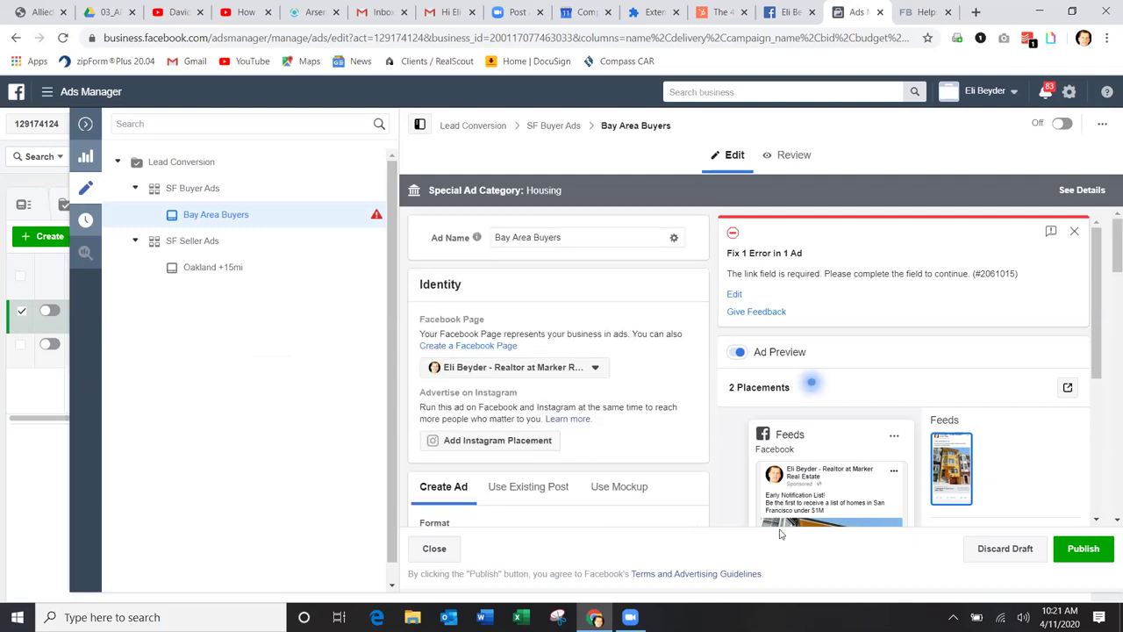
scroll(785, 523, down, 1)
scroll(786, 522, down, 1)
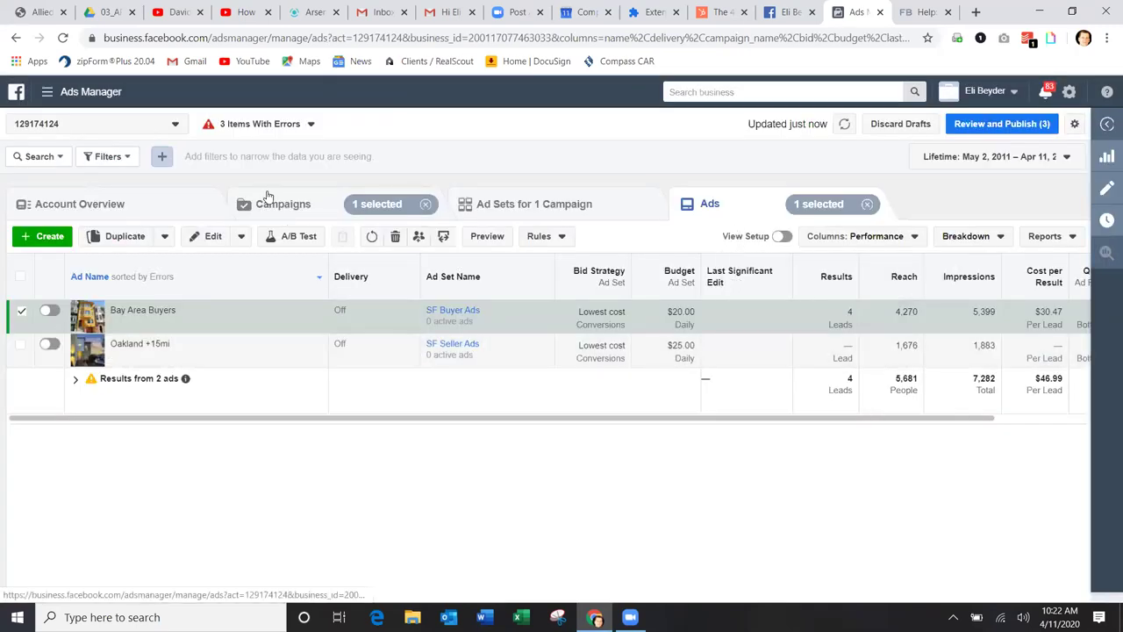
Return to the campaigns list, clear the campaign and ad selections, and look over all campaigns
click(270, 201)
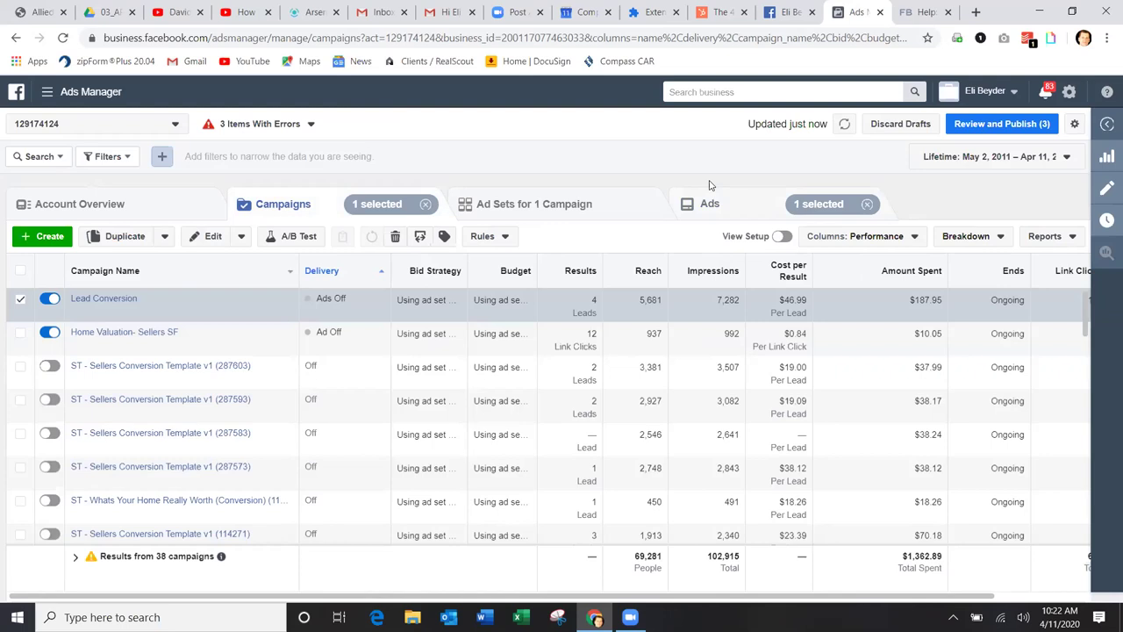
click(426, 204)
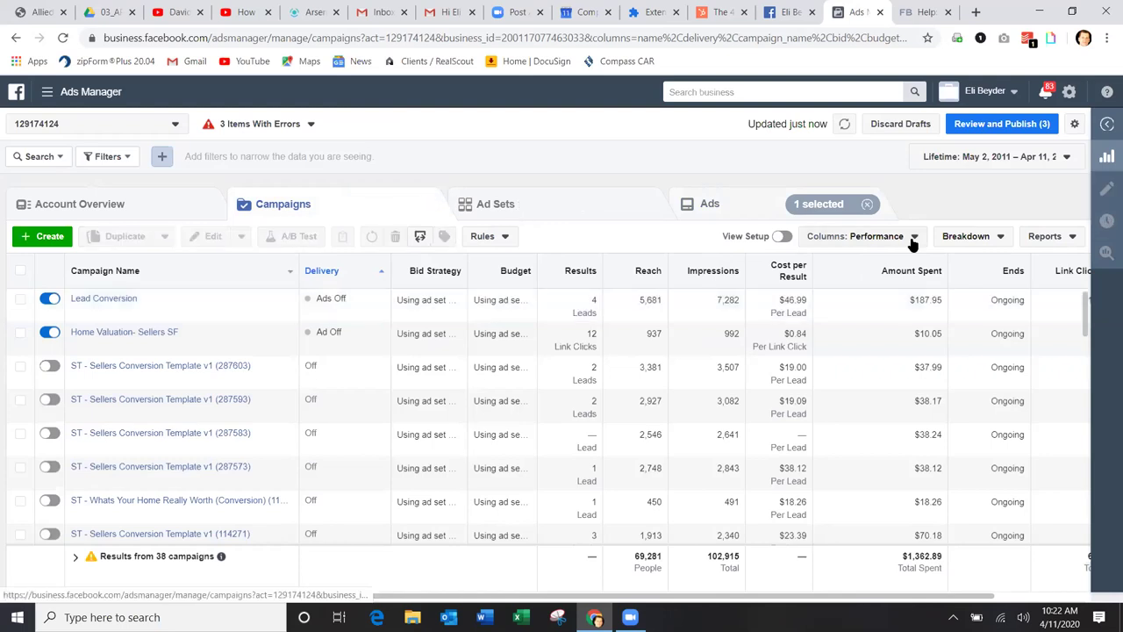
click(867, 204)
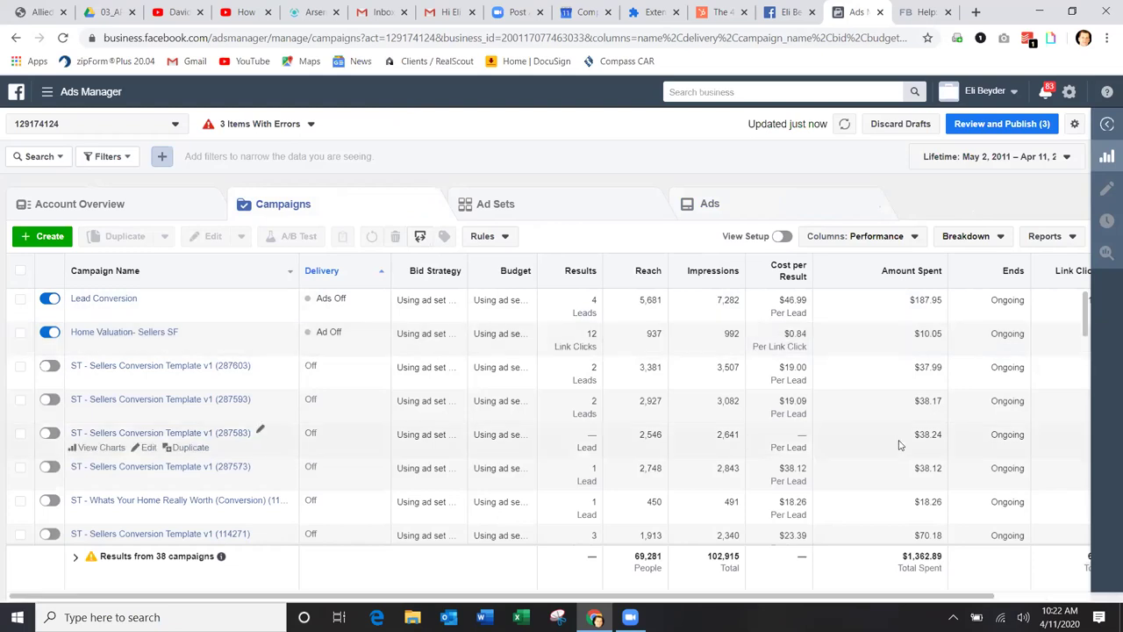
scroll(899, 445, down, 5)
scroll(898, 444, up, 10)
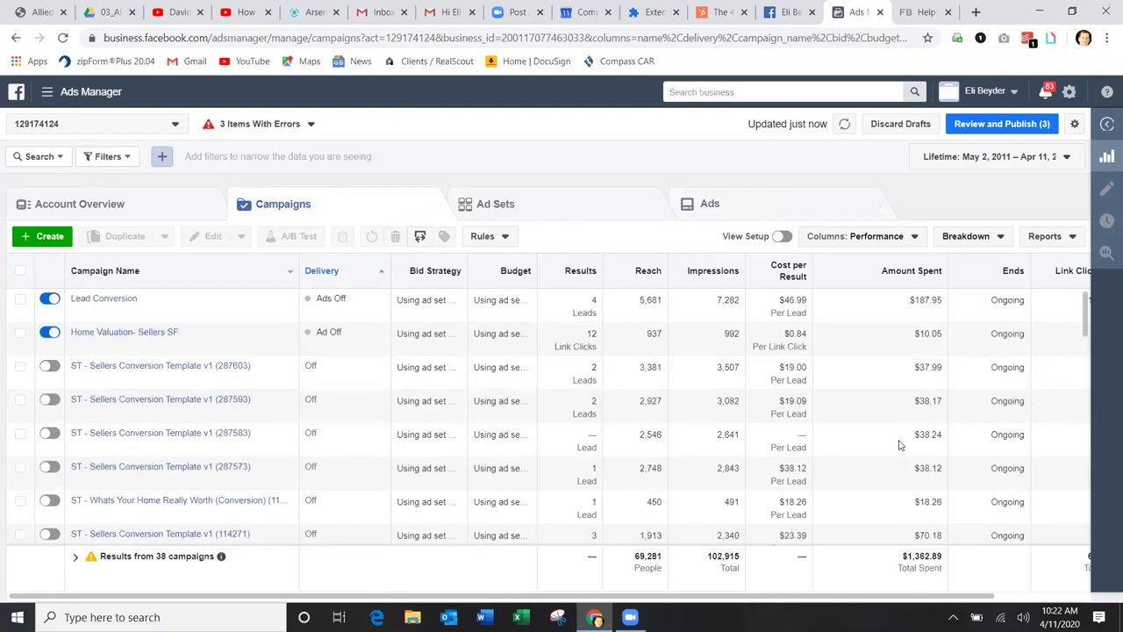
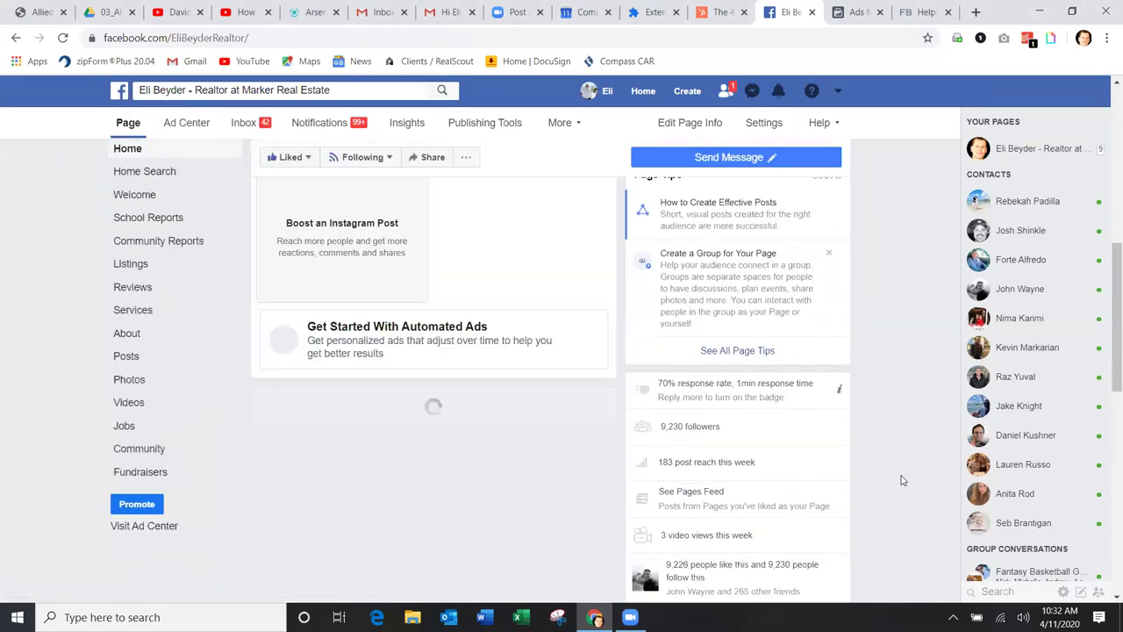
Browse the realtor's Facebook business page and its posts down to the Top 2 Home Seller Questions video
scroll(901, 480, up, 3)
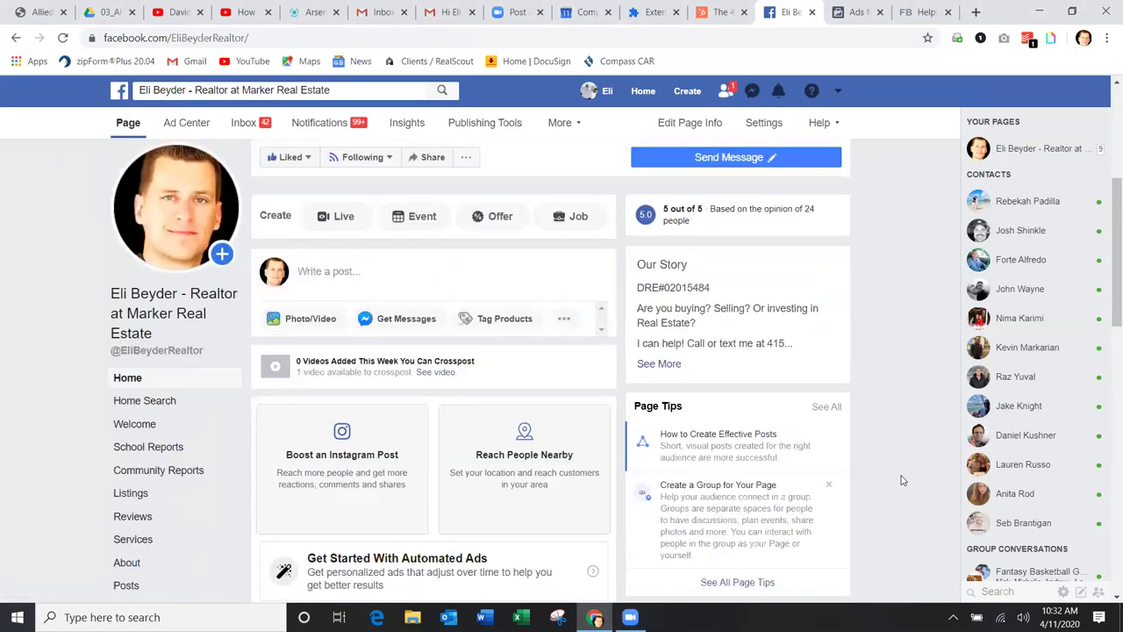
scroll(901, 480, down, 5)
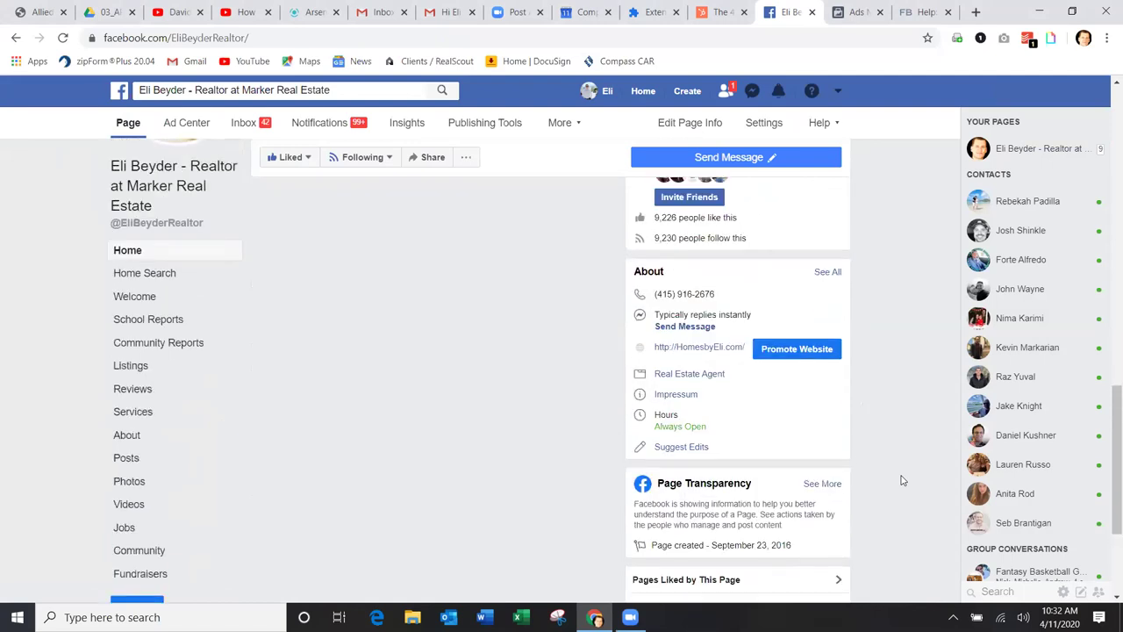
scroll(901, 479, up, 1)
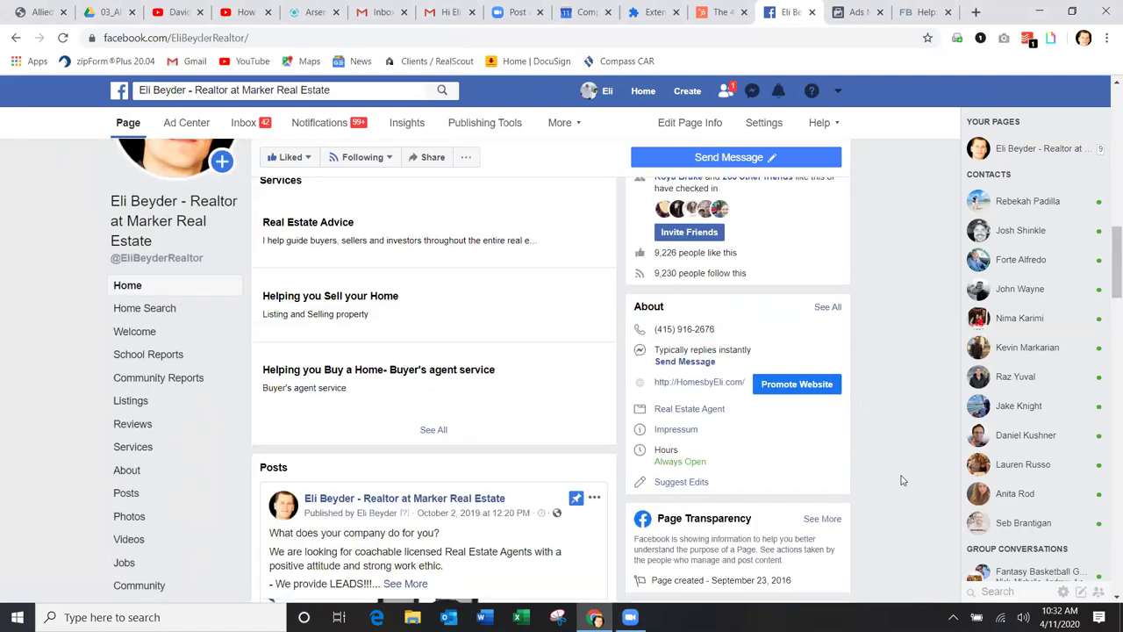
scroll(901, 480, down, 6)
scroll(901, 480, down, 5)
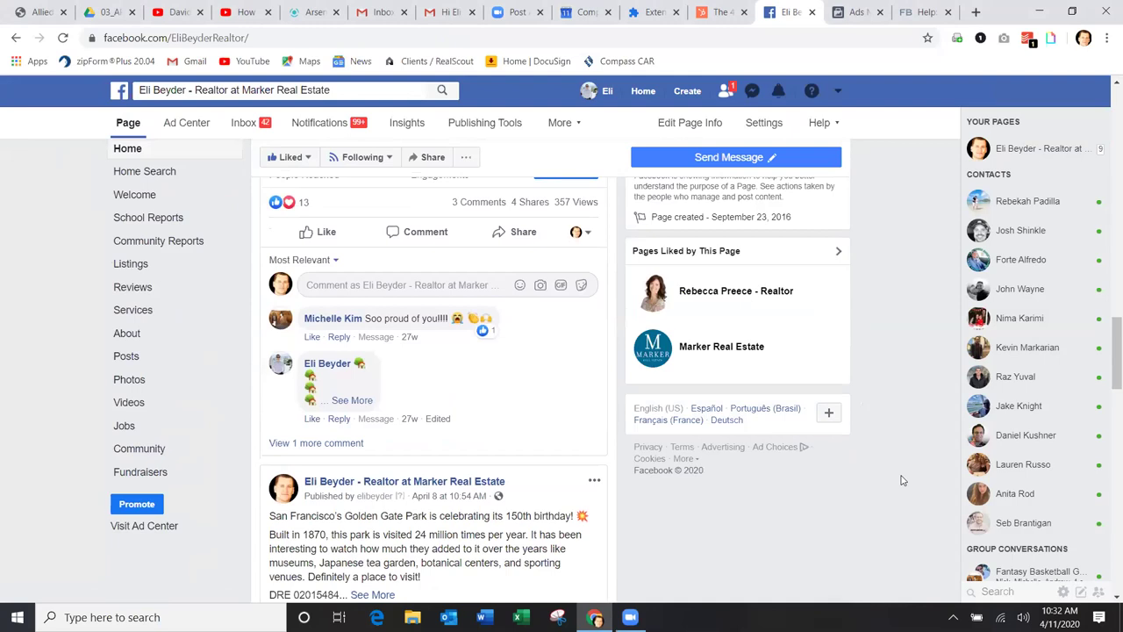
scroll(901, 480, down, 8)
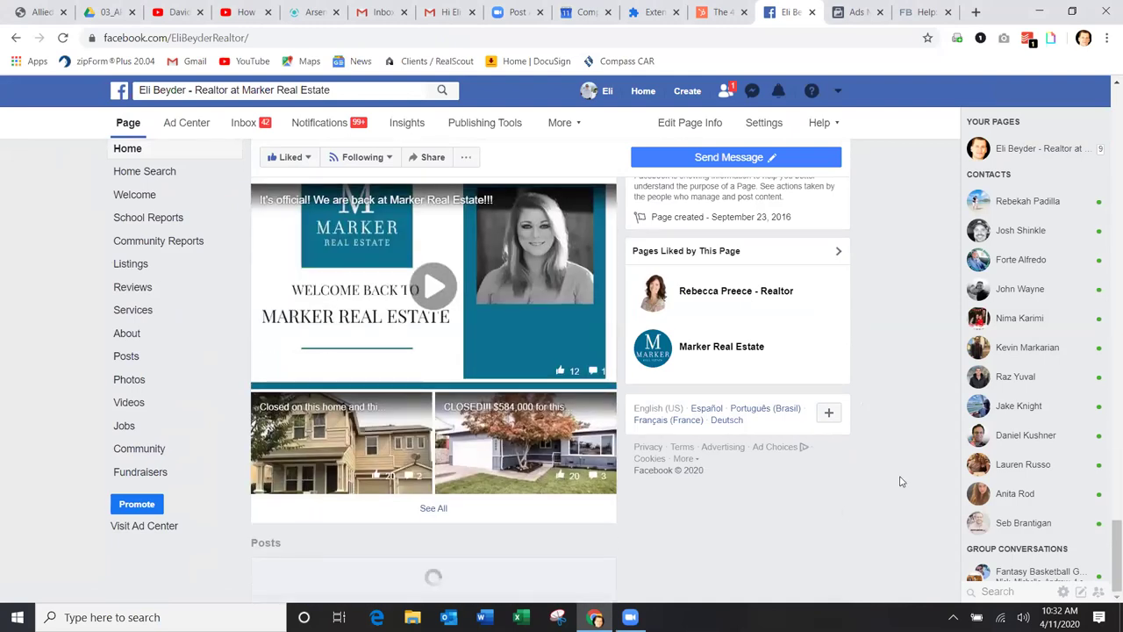
scroll(895, 357, down, 1)
scroll(870, 326, down, 6)
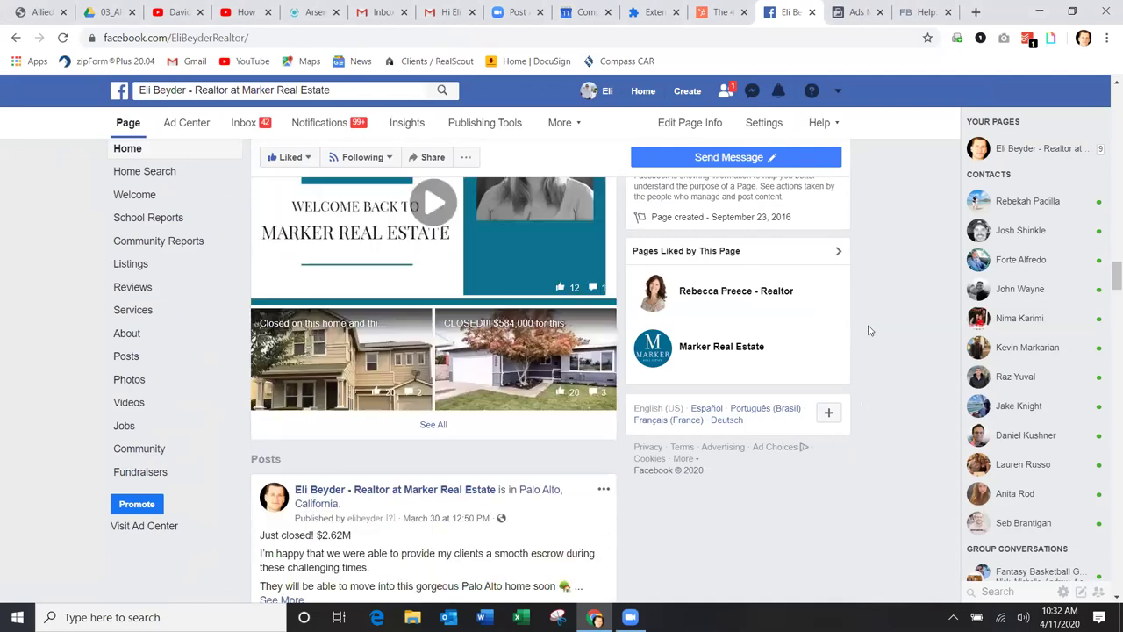
scroll(870, 329, down, 12)
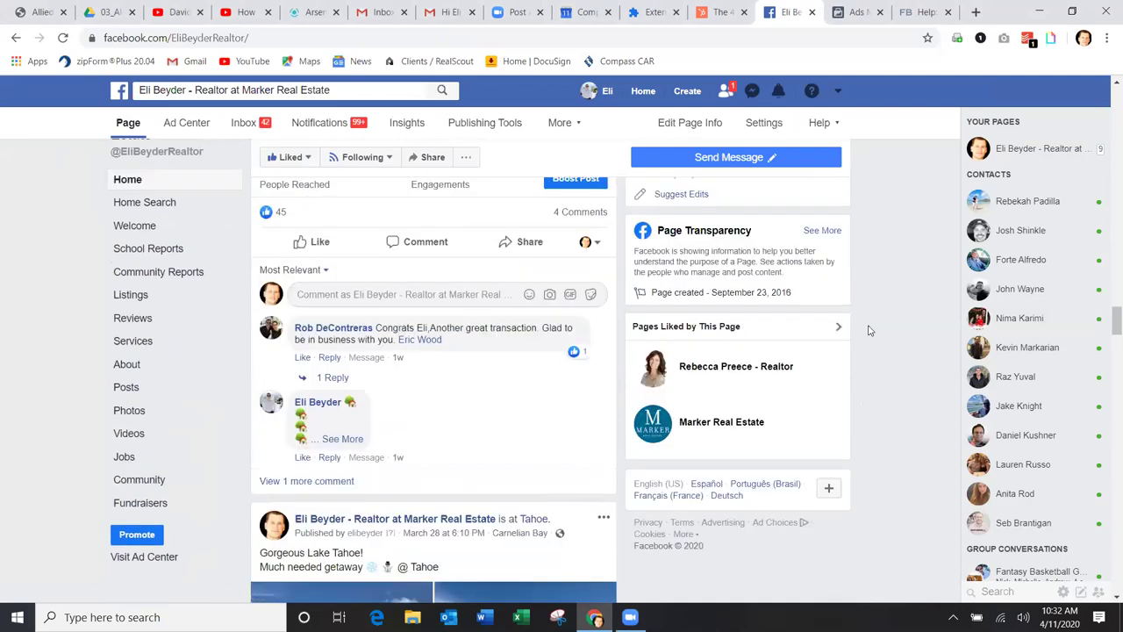
scroll(870, 330, down, 12)
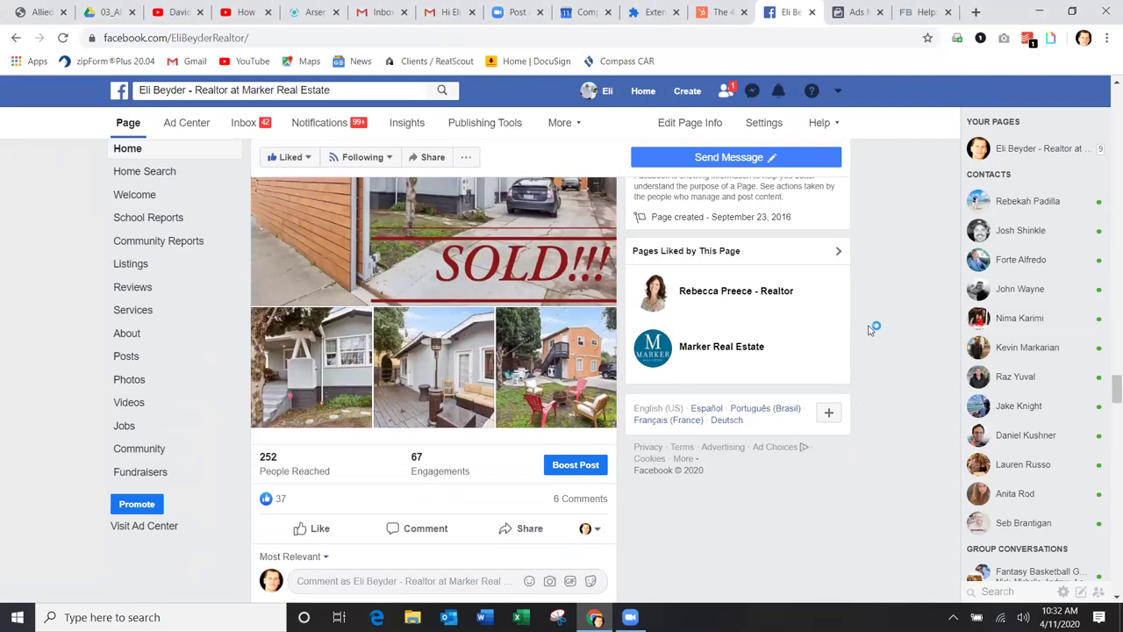
scroll(869, 330, down, 2)
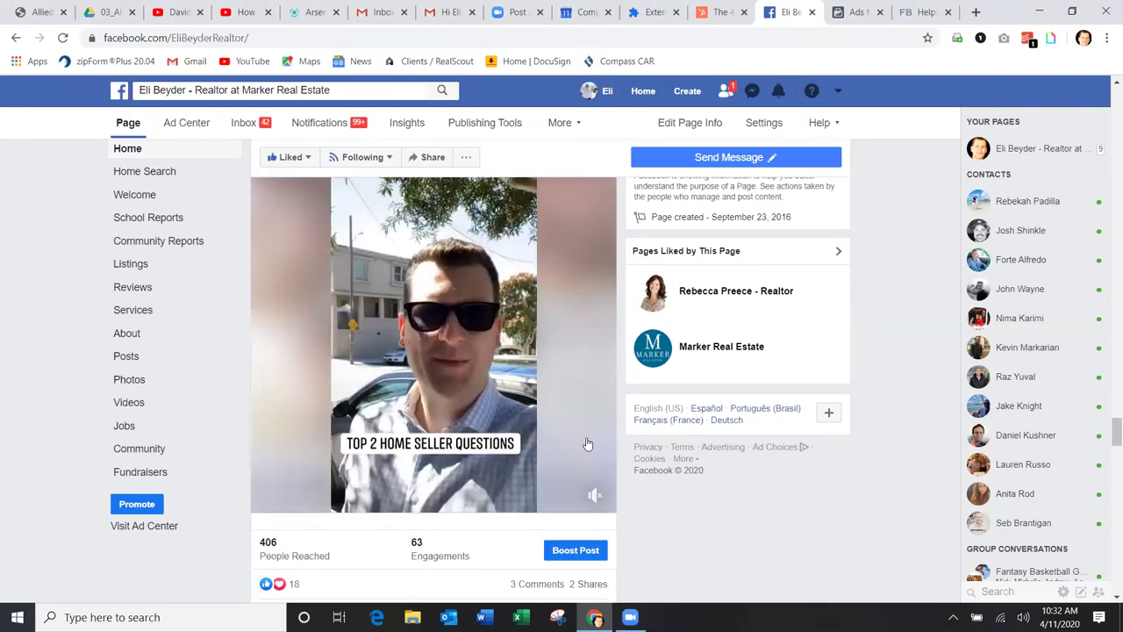
Play the Top 2 Home Seller Questions video with sound in a floating player, then close the player
click(595, 496)
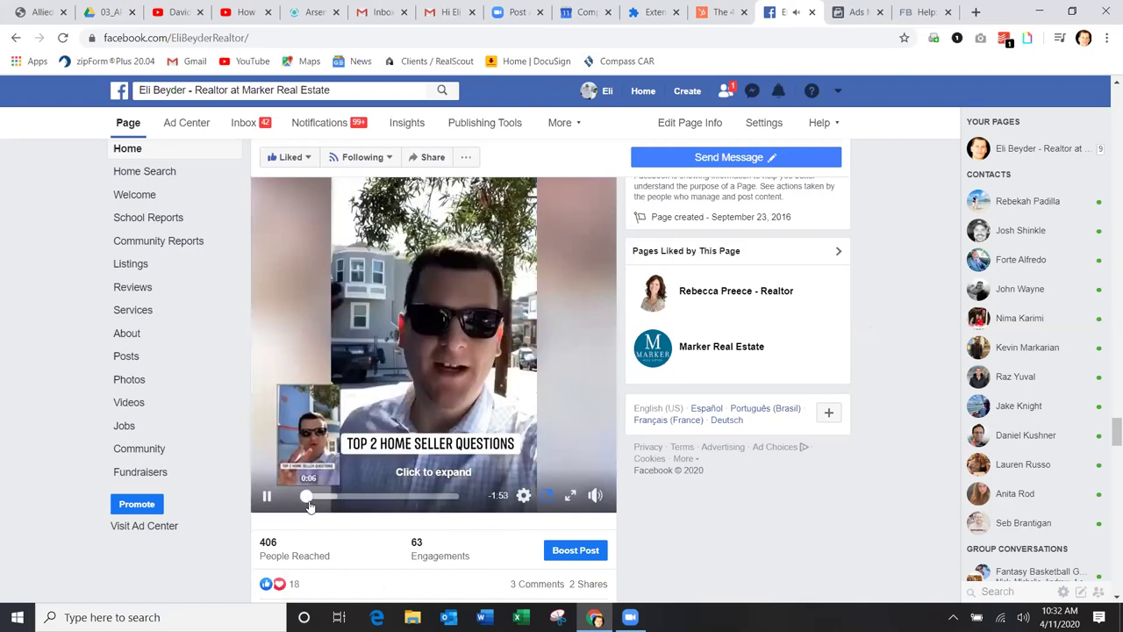
click(549, 497)
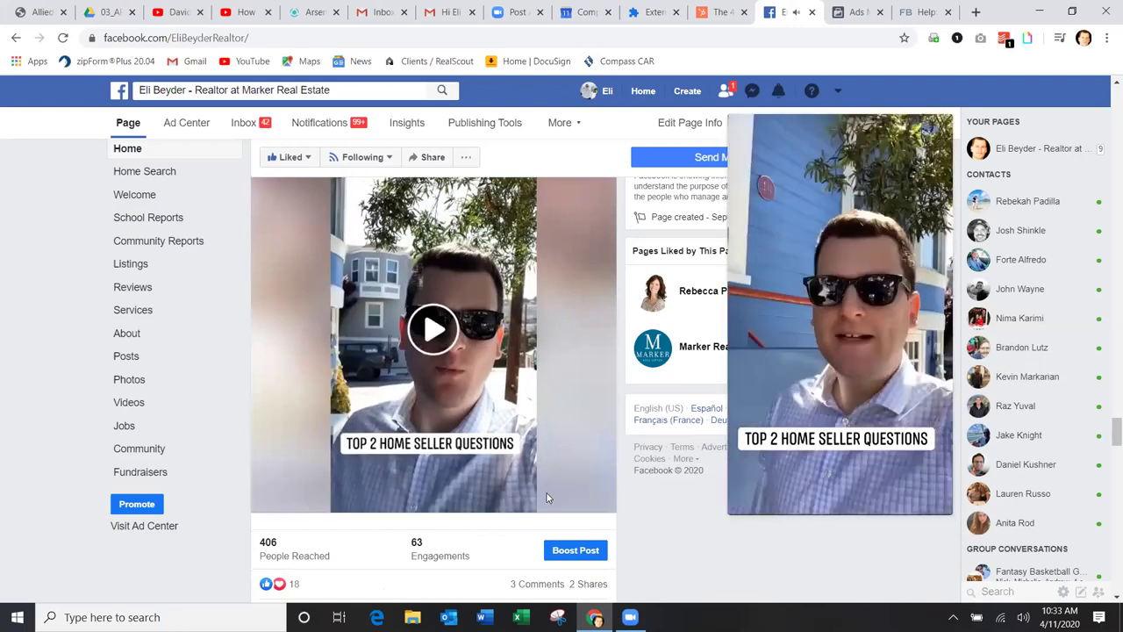
mouse_move(838, 276)
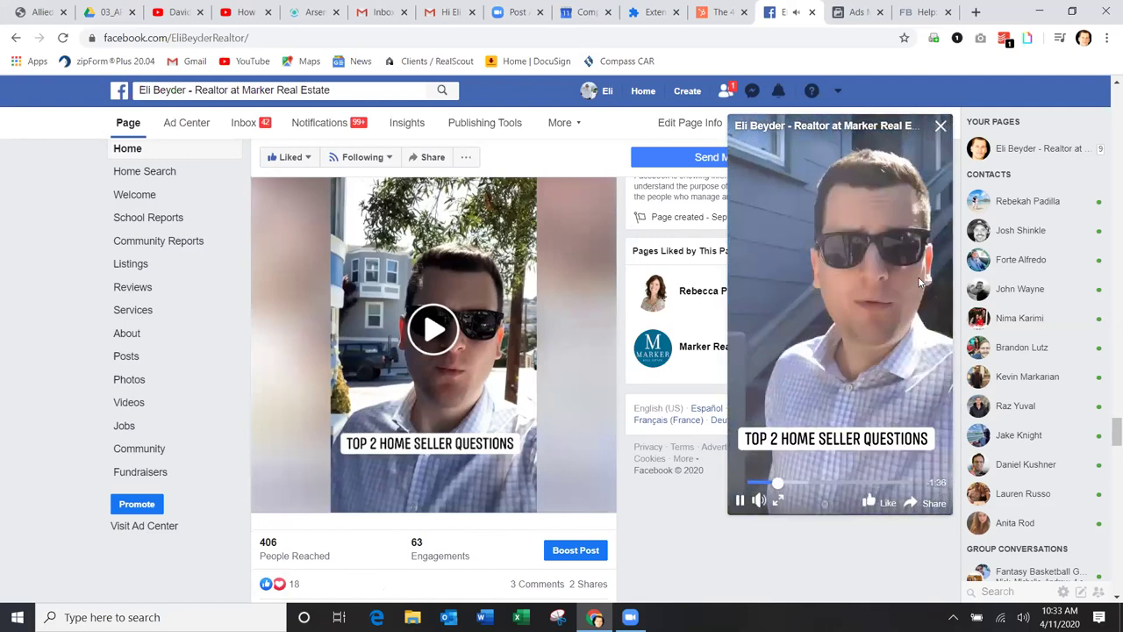
click(939, 128)
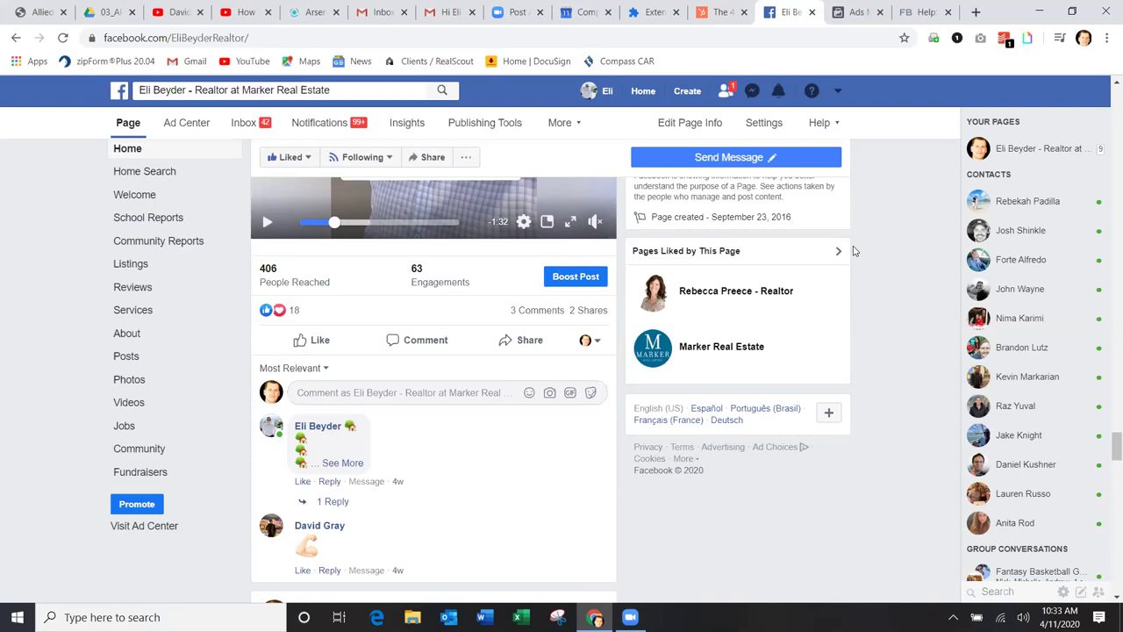
Examine the home seller video post's caption, reach and comments, and compare it with the neighbouring home purchase post
scroll(853, 251, up, 6)
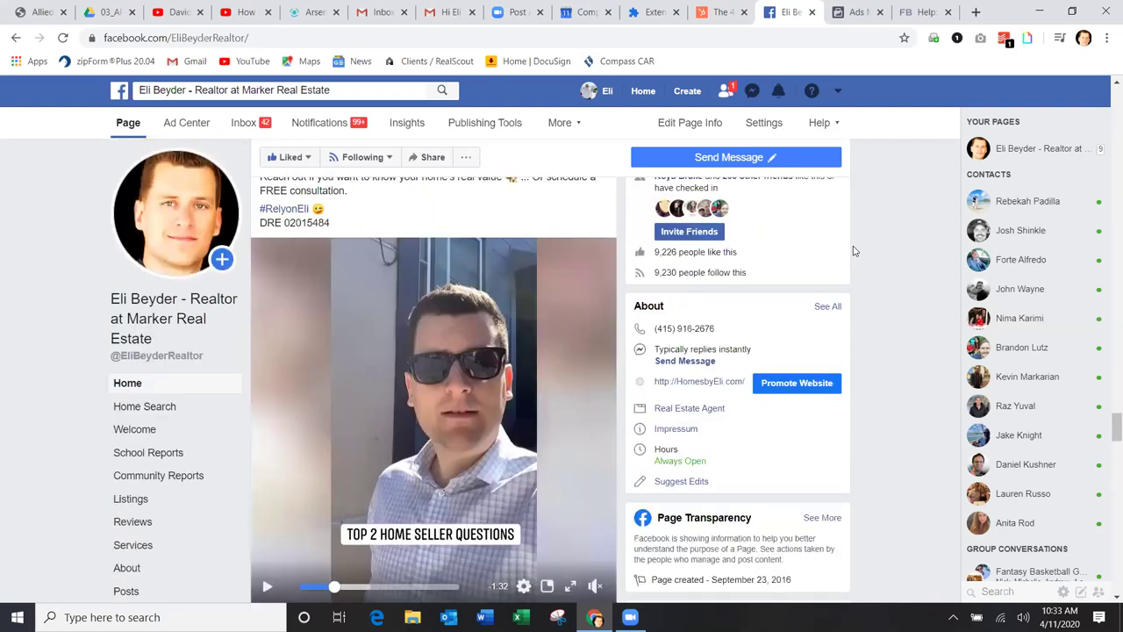
scroll(855, 255, up, 2)
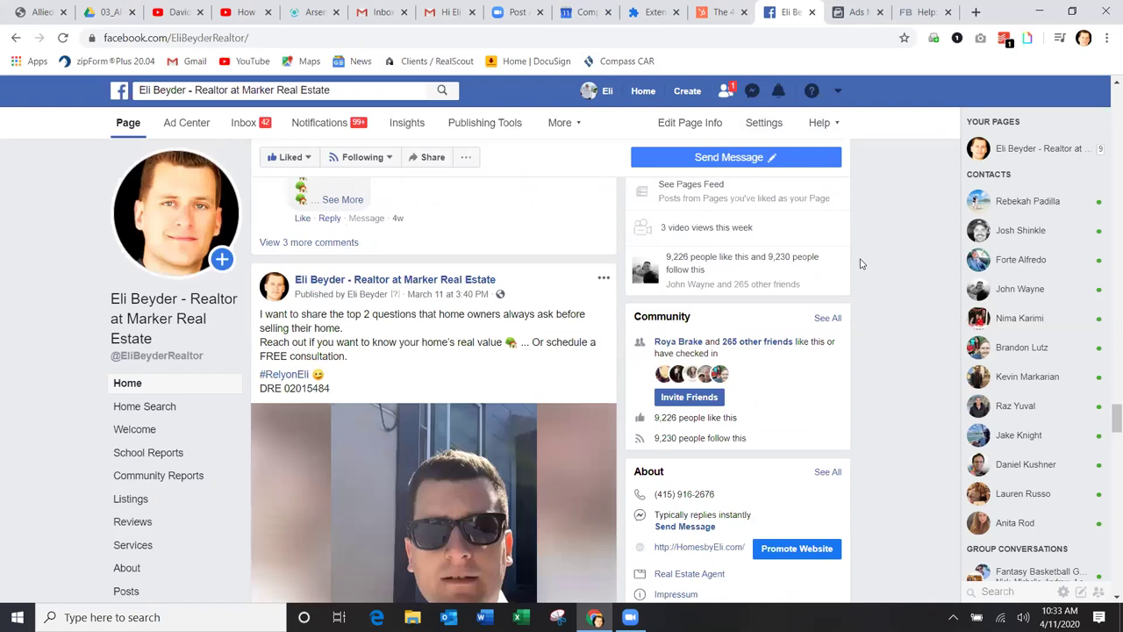
scroll(861, 264, down, 3)
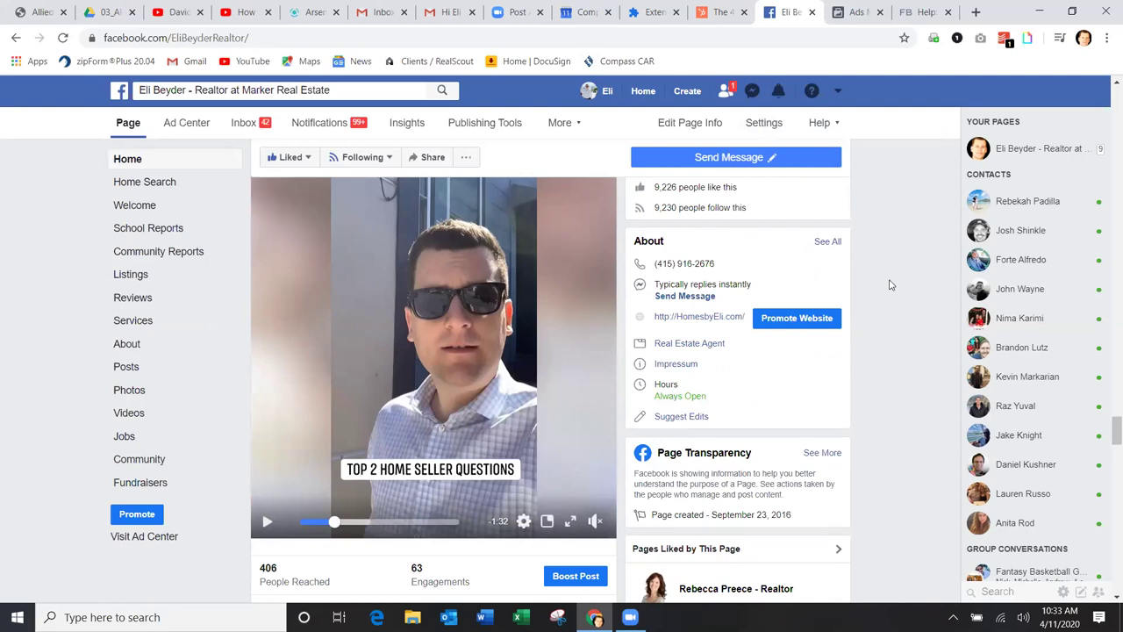
scroll(889, 284, down, 3)
scroll(888, 284, down, 2)
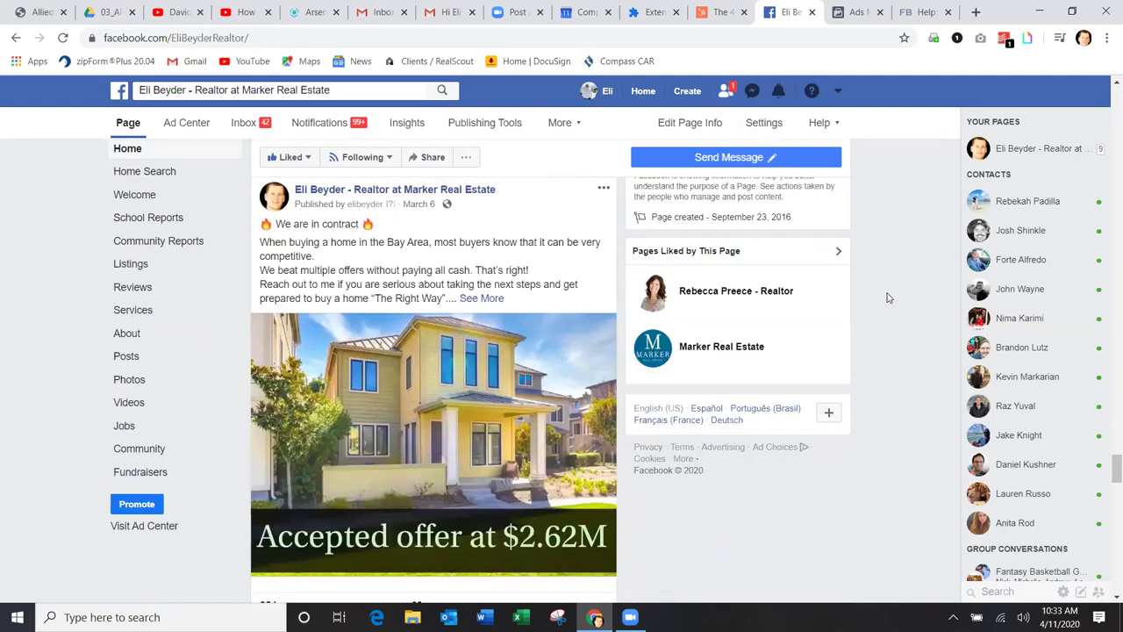
scroll(887, 289, up, 4)
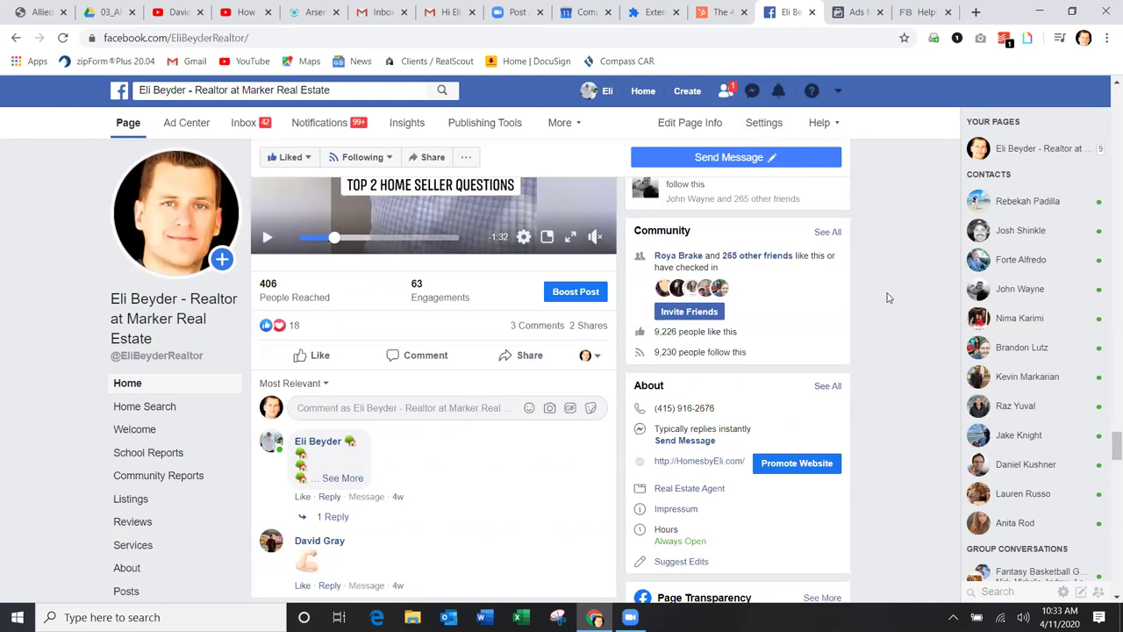
scroll(887, 298, up, 3)
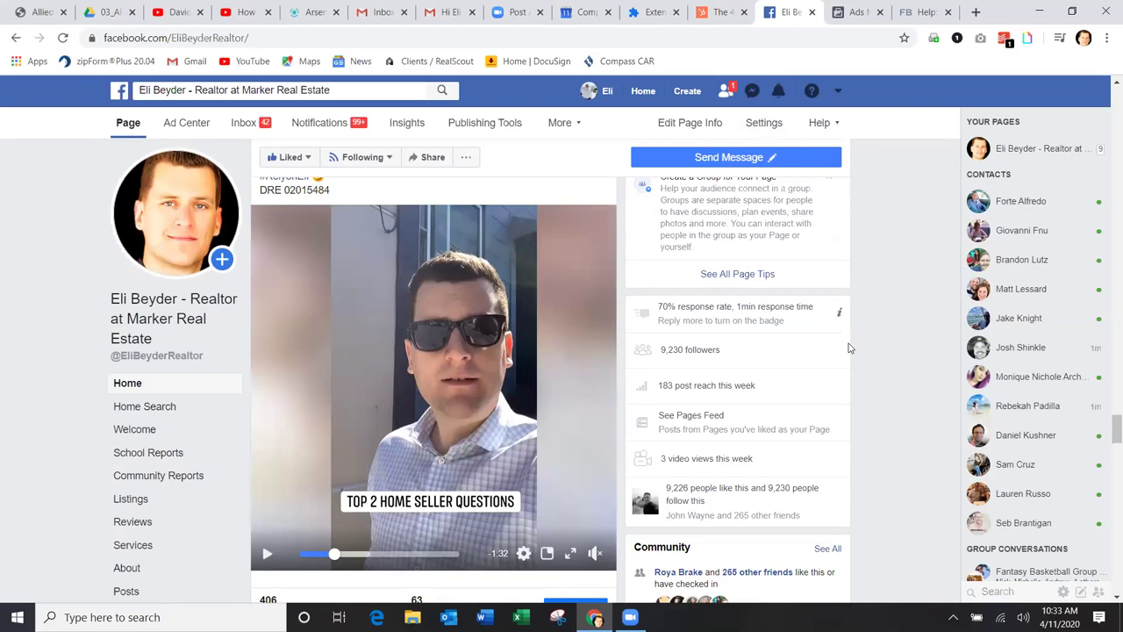
scroll(874, 361, down, 1)
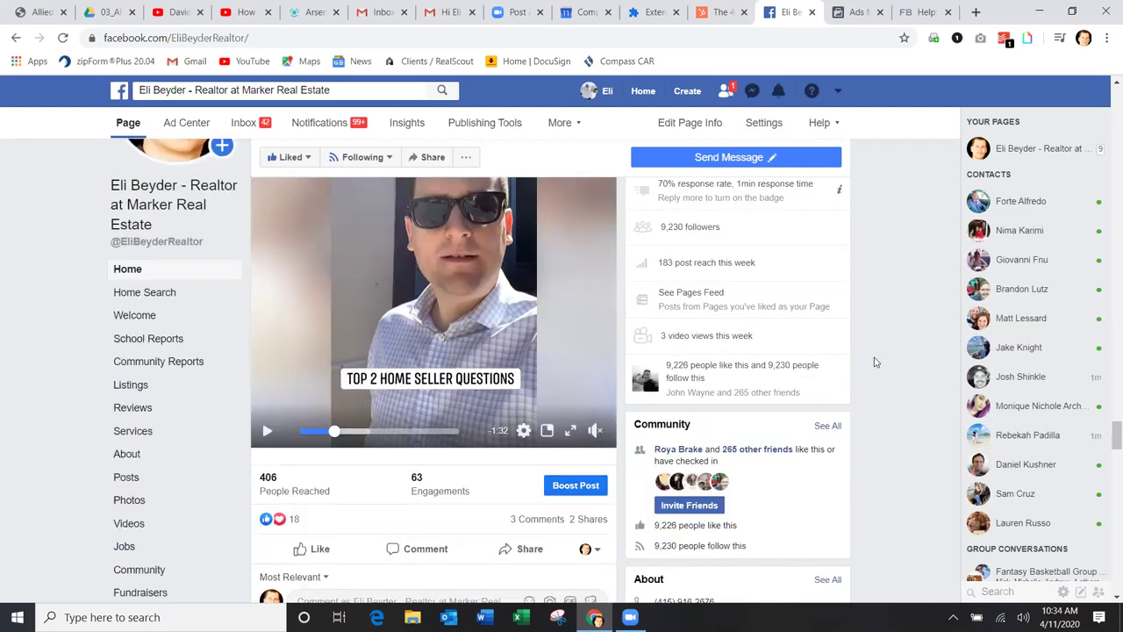
scroll(874, 361, down, 1)
scroll(874, 362, up, 2)
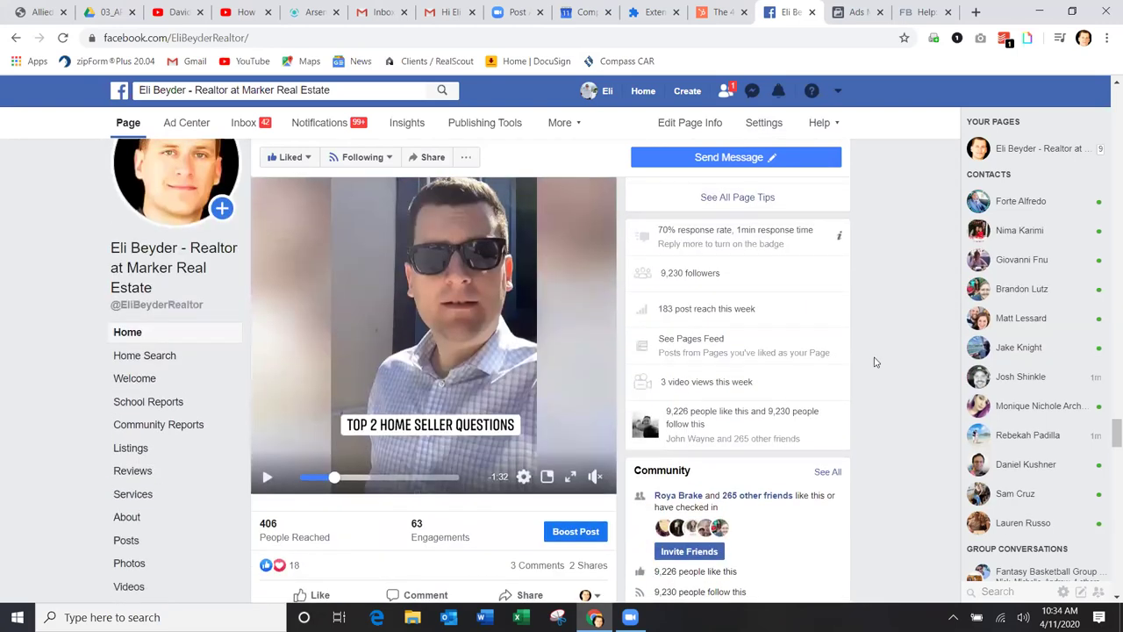
scroll(874, 361, up, 1)
scroll(874, 361, down, 1)
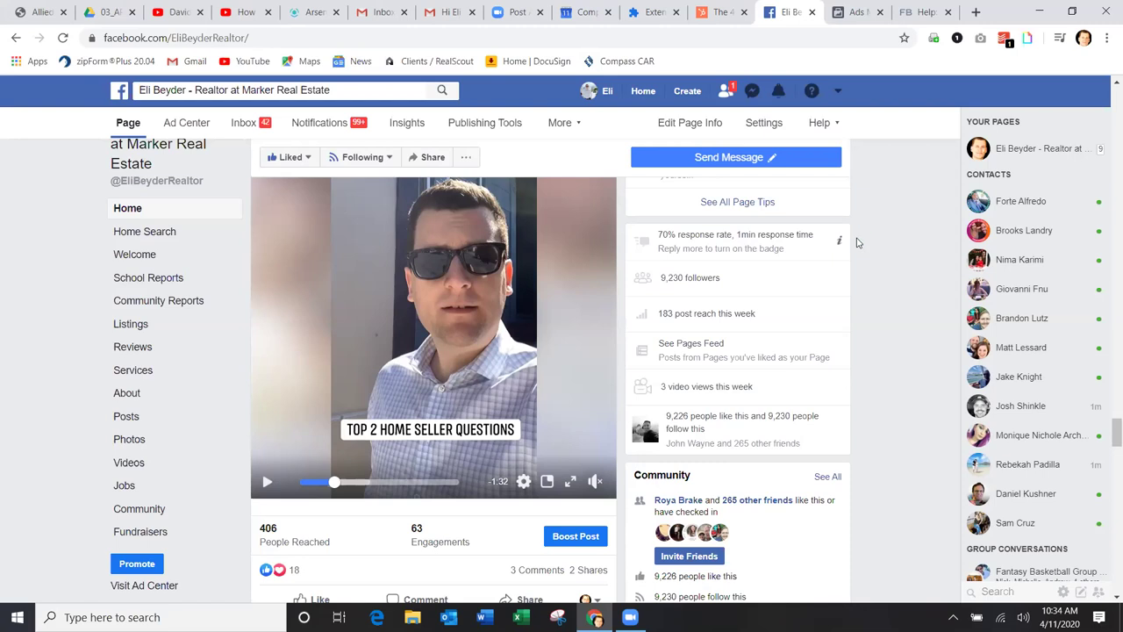
Browse the page's older posts and their reach below the home seller video, then return to the February 26 property video
scroll(857, 242, down, 10)
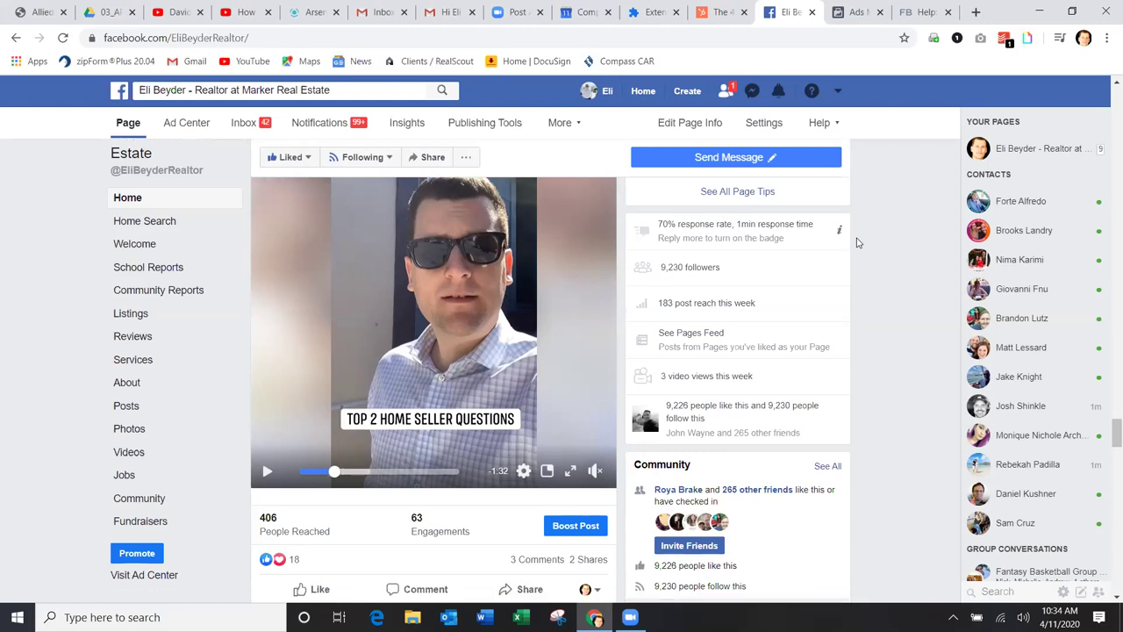
scroll(858, 242, down, 8)
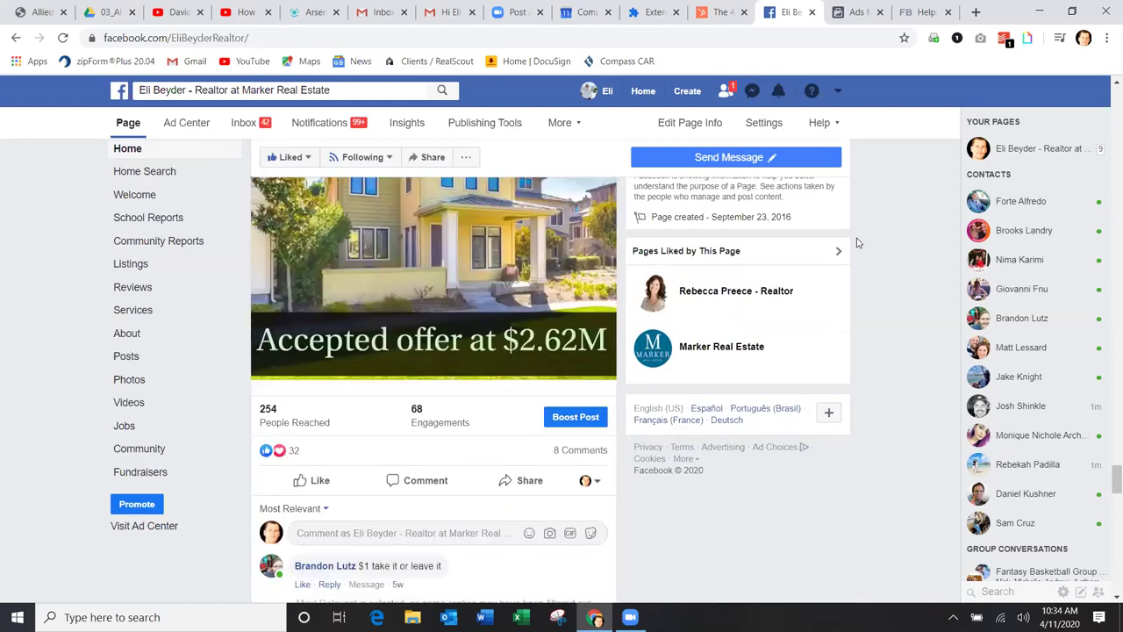
scroll(857, 242, down, 10)
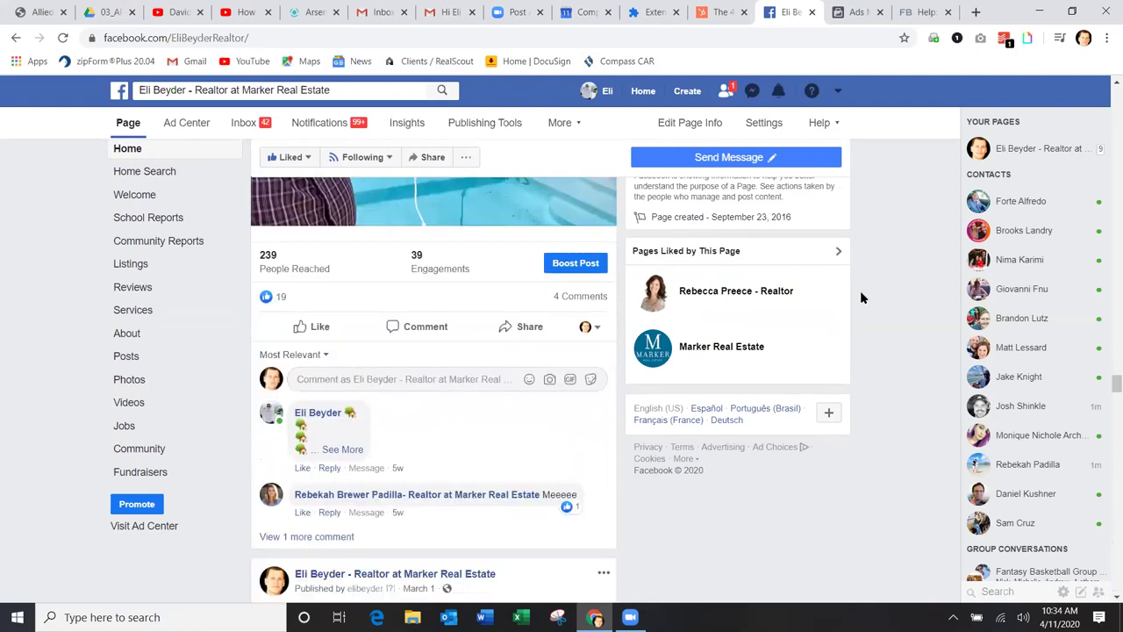
scroll(860, 252, down, 12)
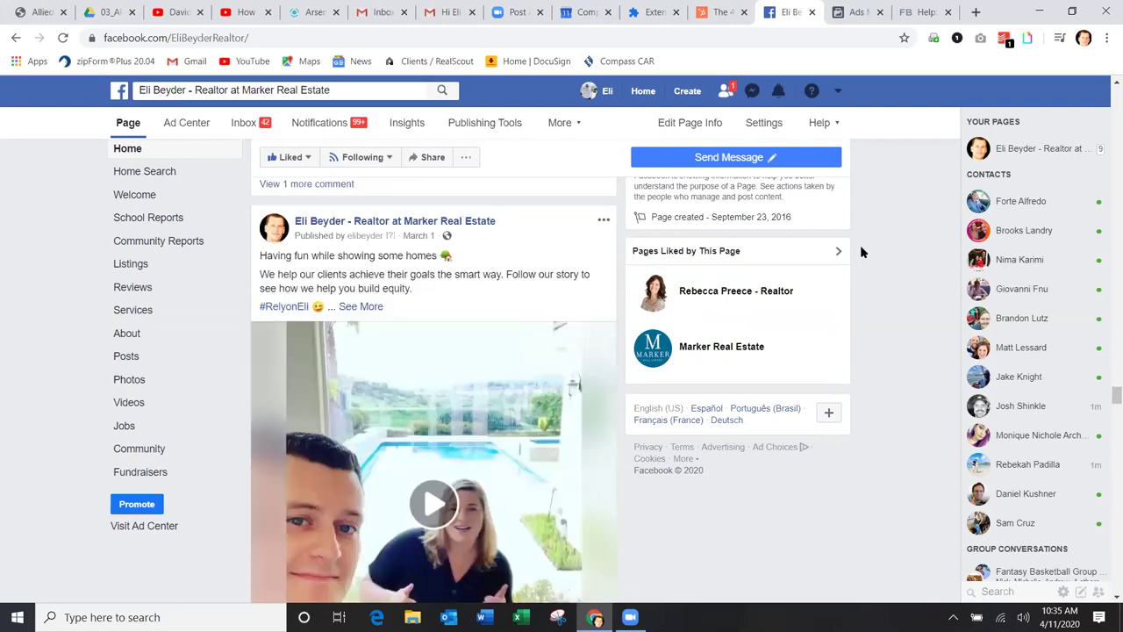
scroll(863, 244, down, 10)
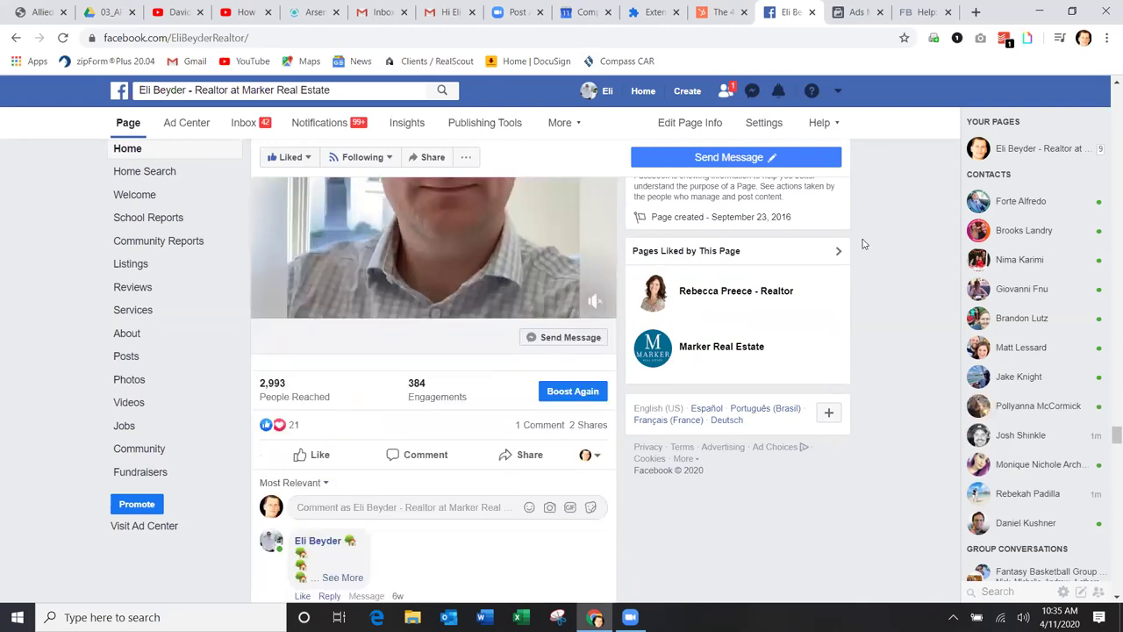
scroll(862, 244, down, 2)
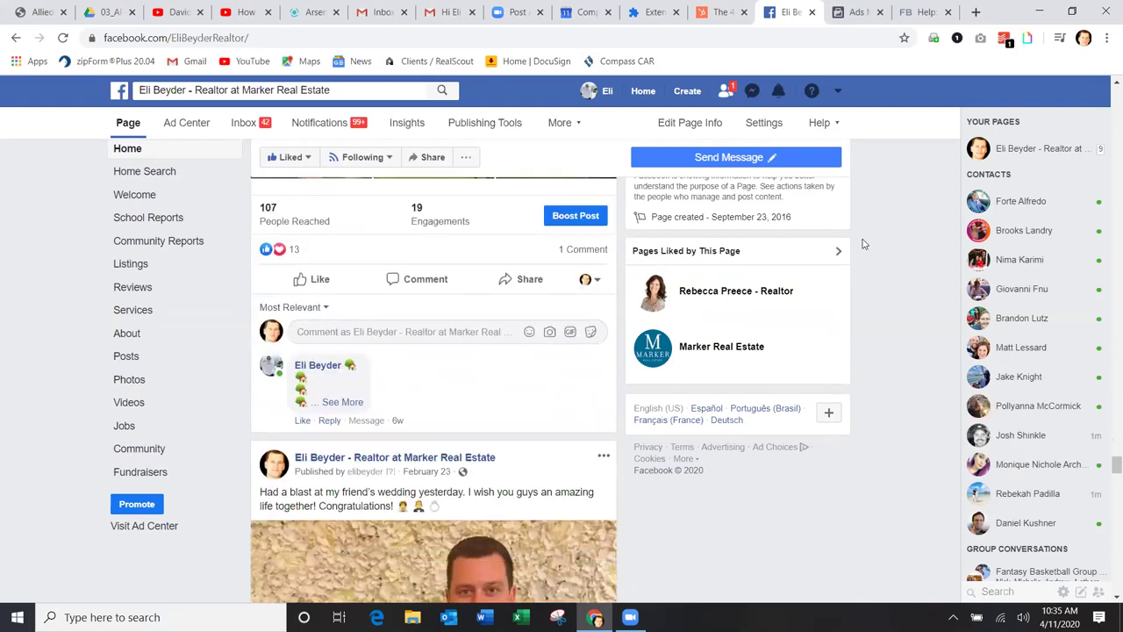
scroll(862, 244, up, 7)
scroll(862, 244, down, 4)
scroll(862, 244, down, 6)
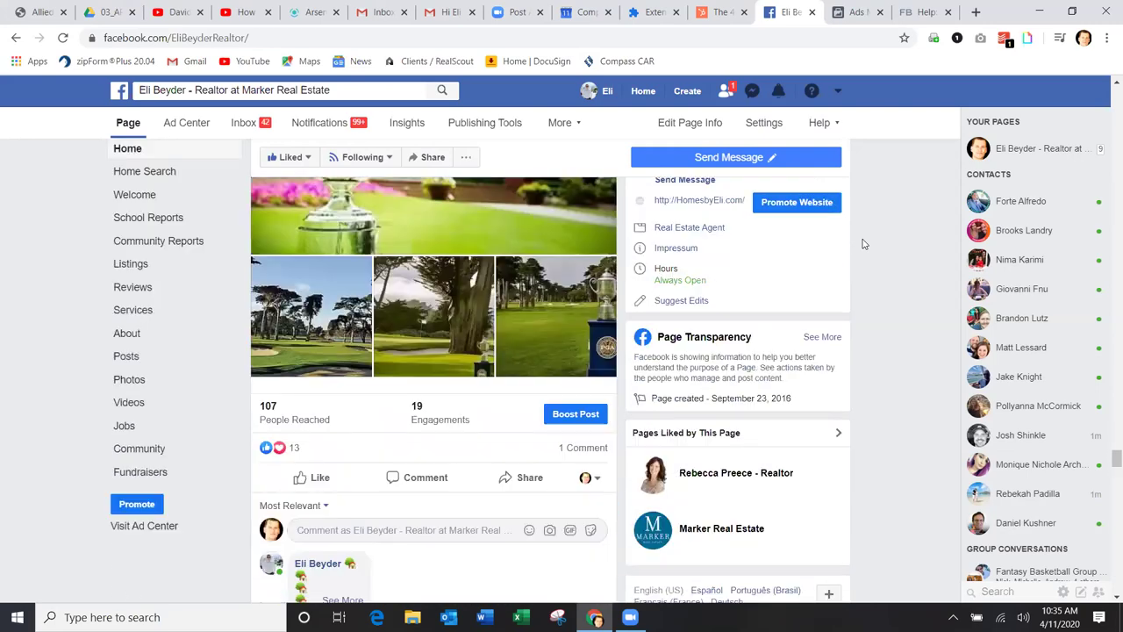
scroll(863, 244, down, 6)
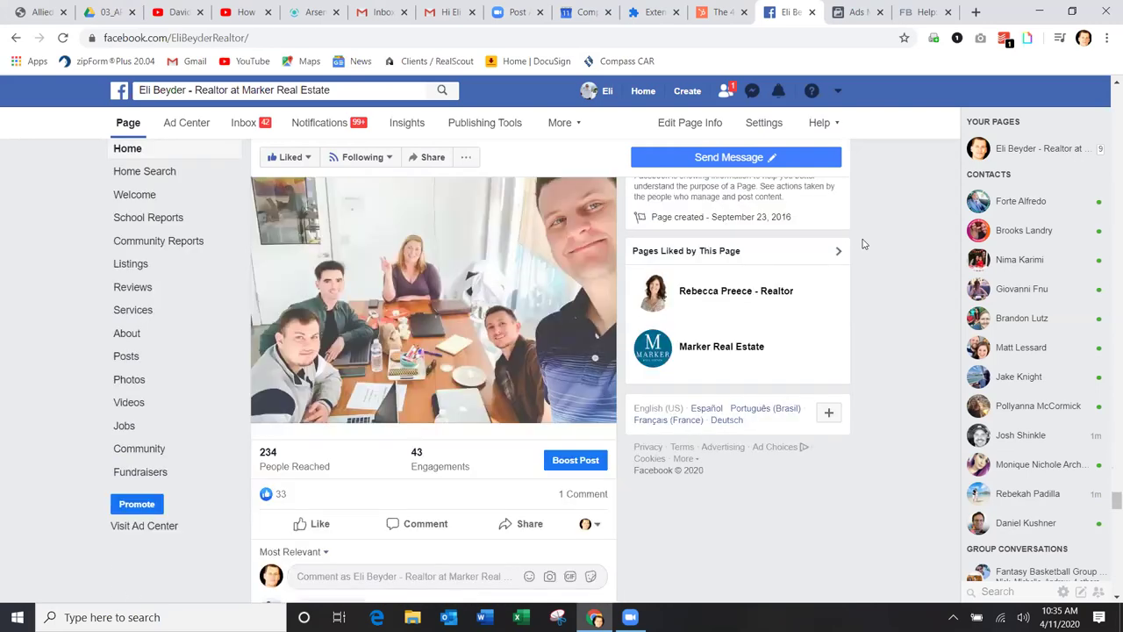
scroll(863, 244, up, 12)
scroll(862, 244, up, 9)
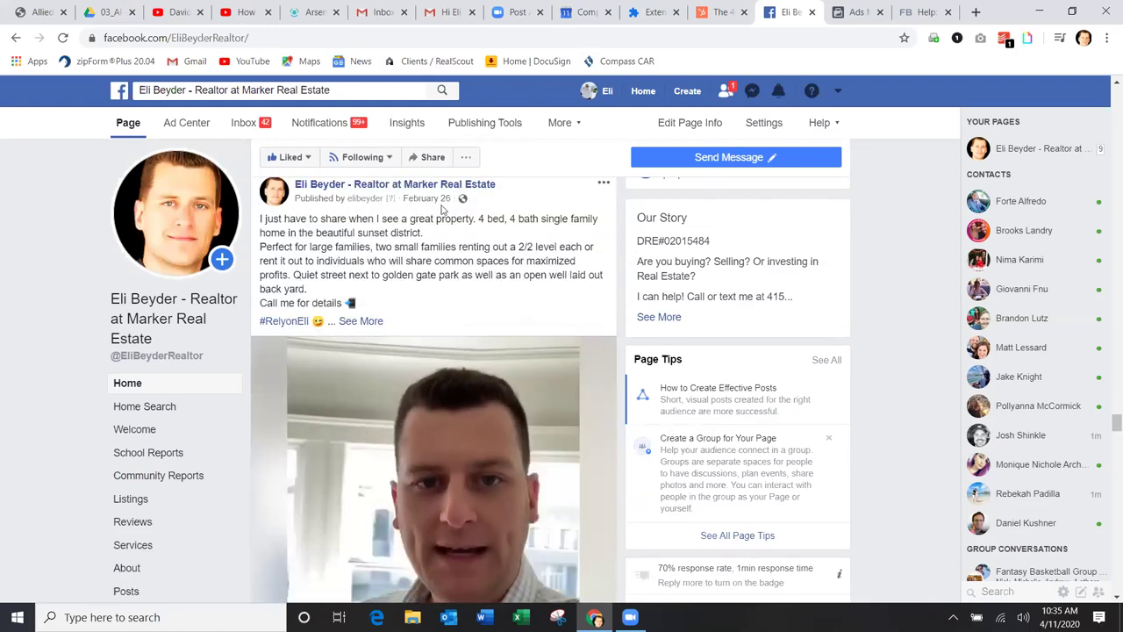
Find the March 1 home showing video, replay it from near the beginning and pause it
scroll(443, 208, down, 10)
scroll(443, 211, up, 2)
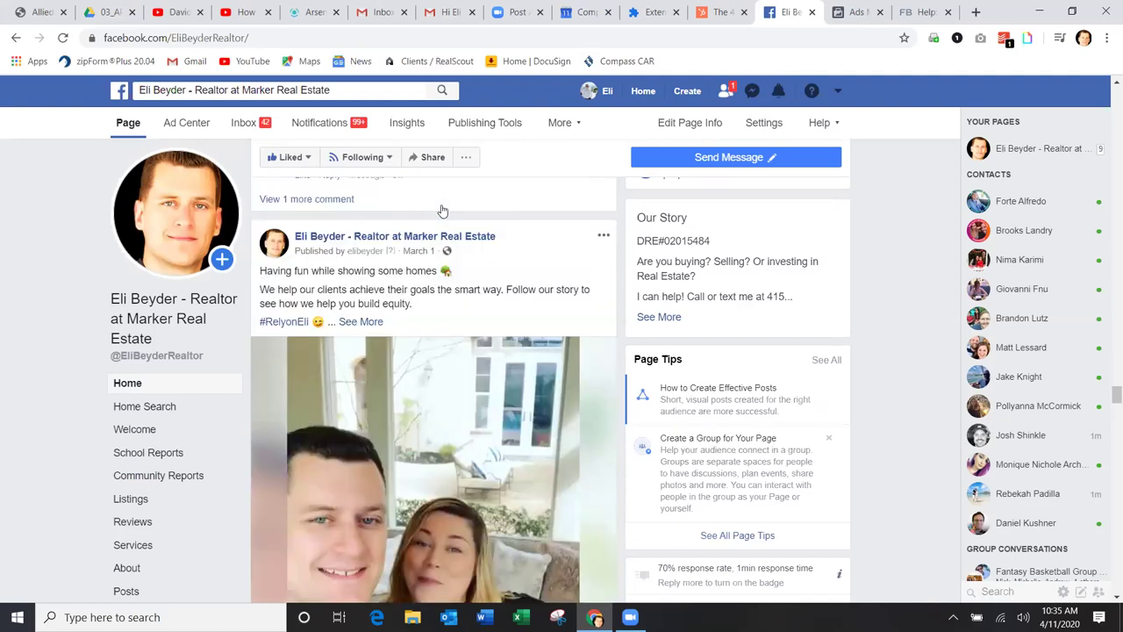
scroll(552, 526, down, 2)
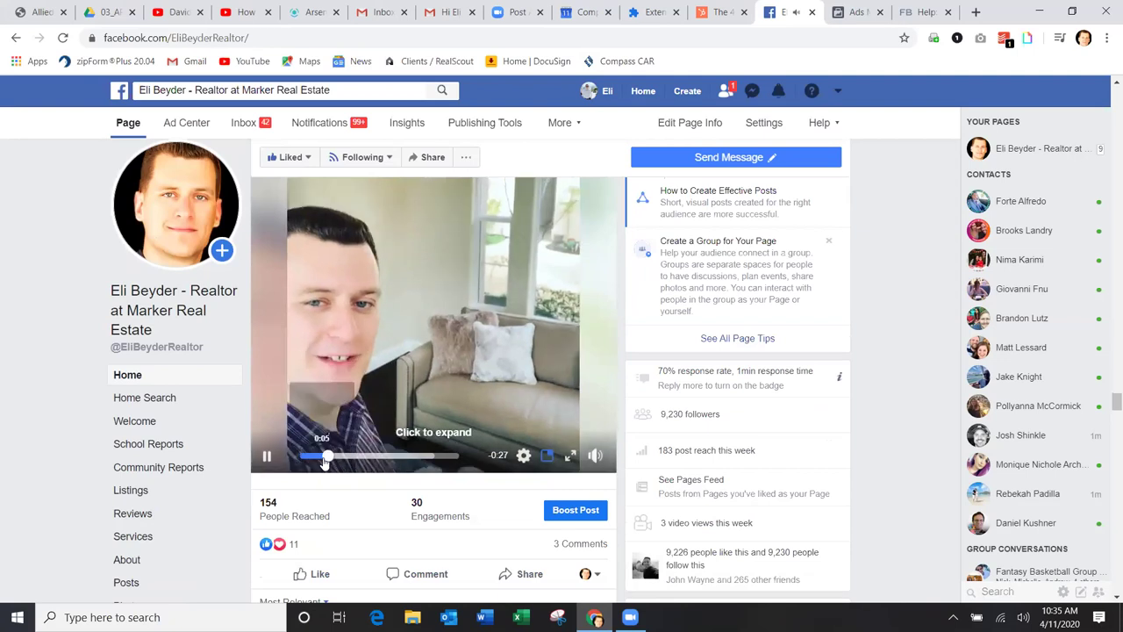
drag(338, 463, 304, 458)
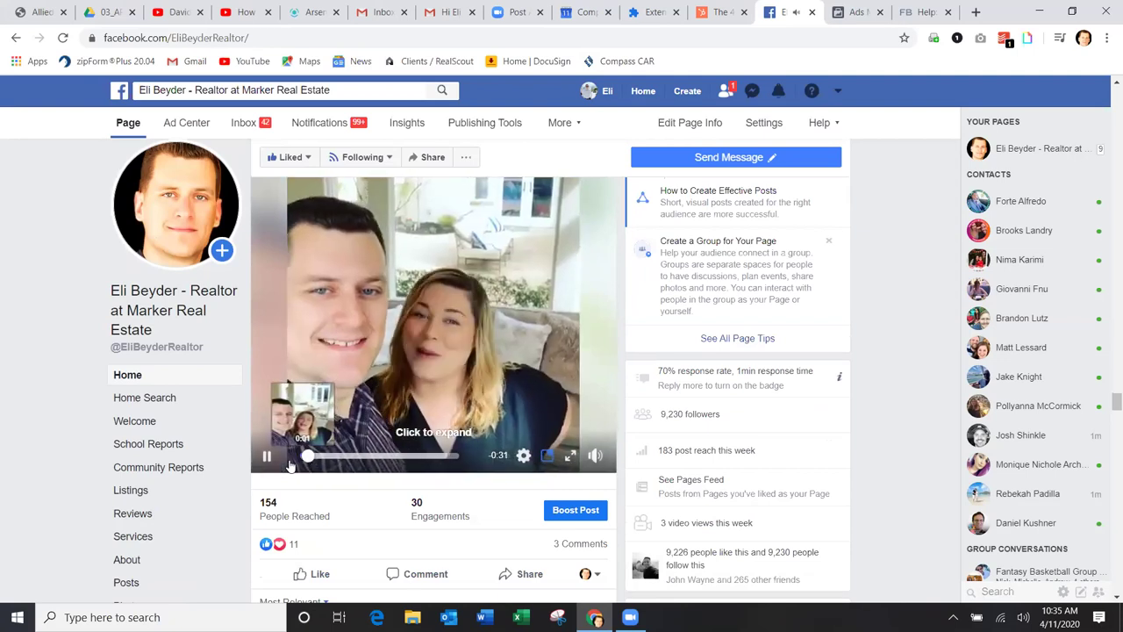
click(267, 457)
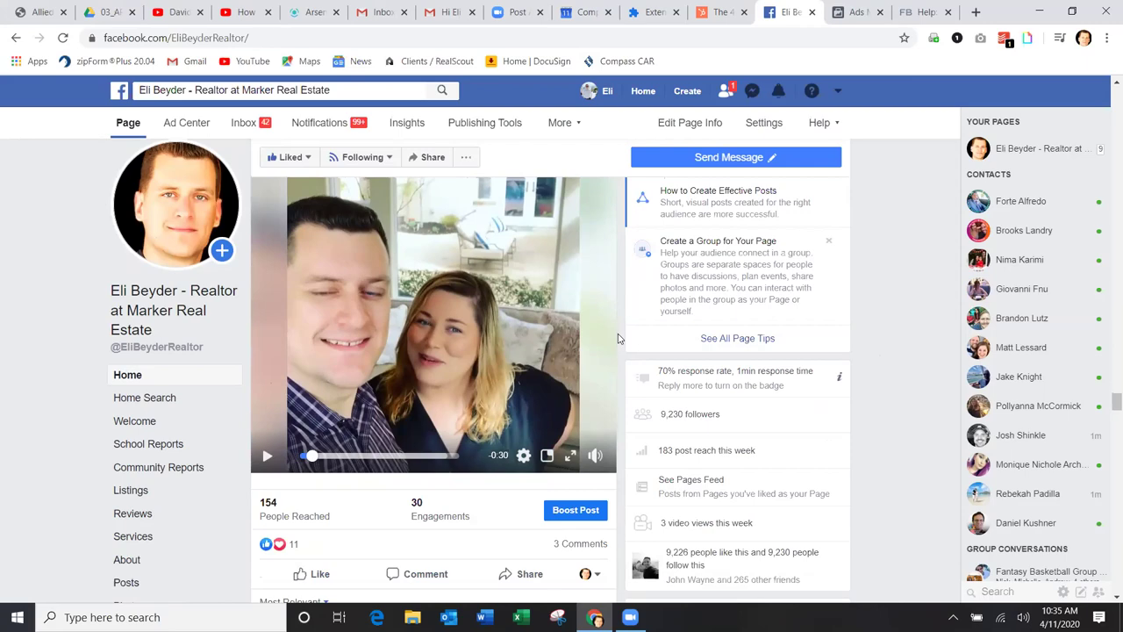
Examine the content and reach of the older posts down to the January 29 Menlo Park property post
scroll(619, 337, down, 2)
scroll(619, 338, down, 10)
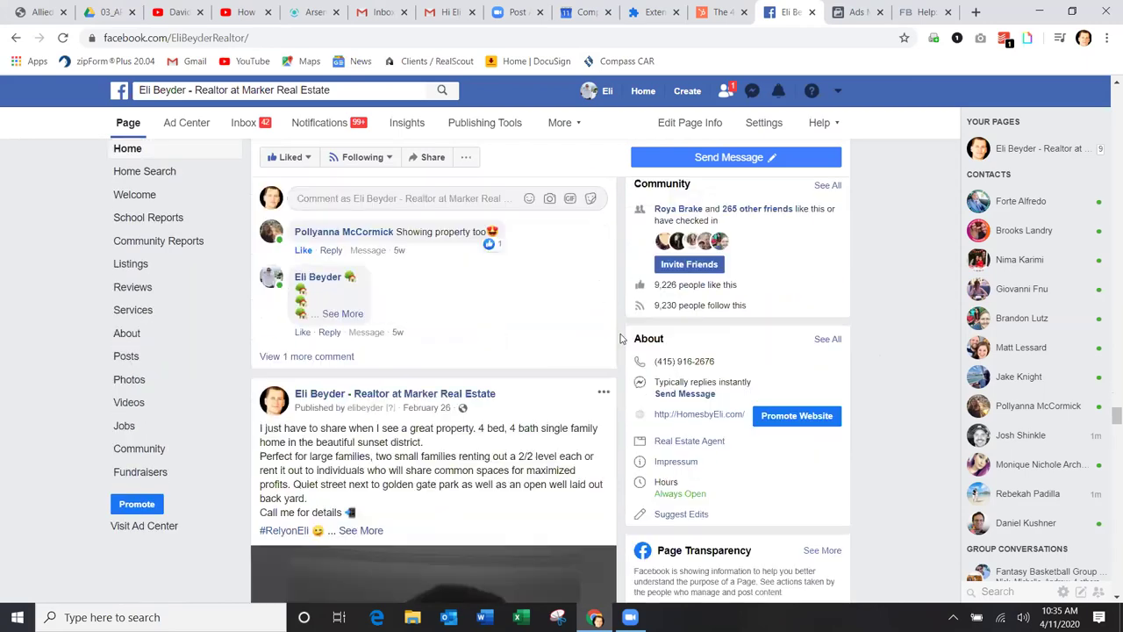
scroll(619, 338, down, 10)
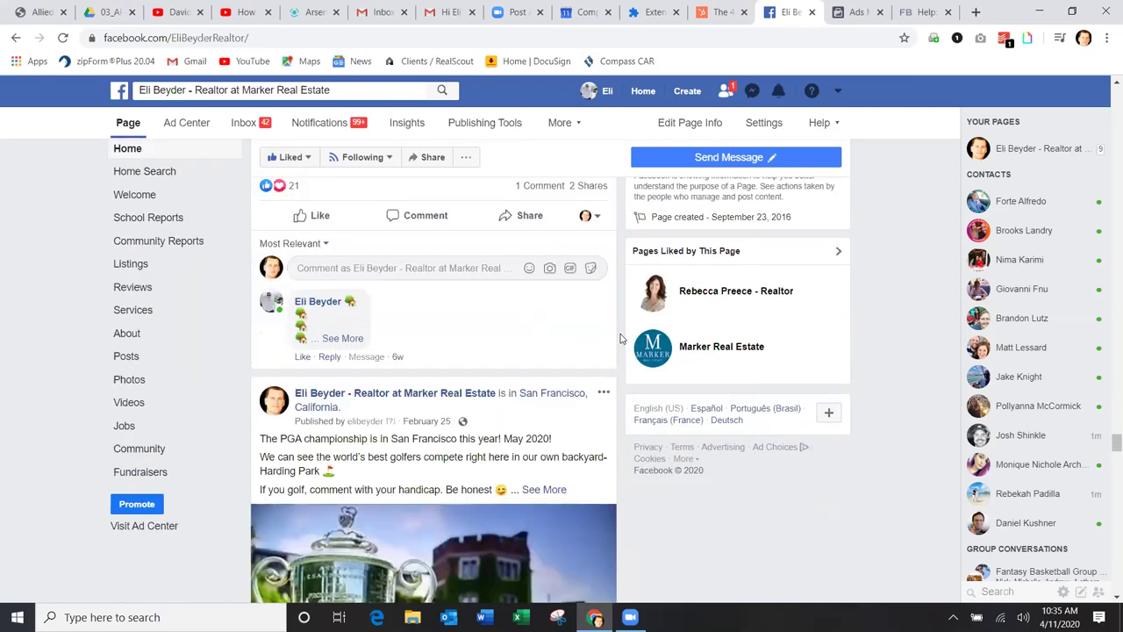
scroll(619, 338, down, 10)
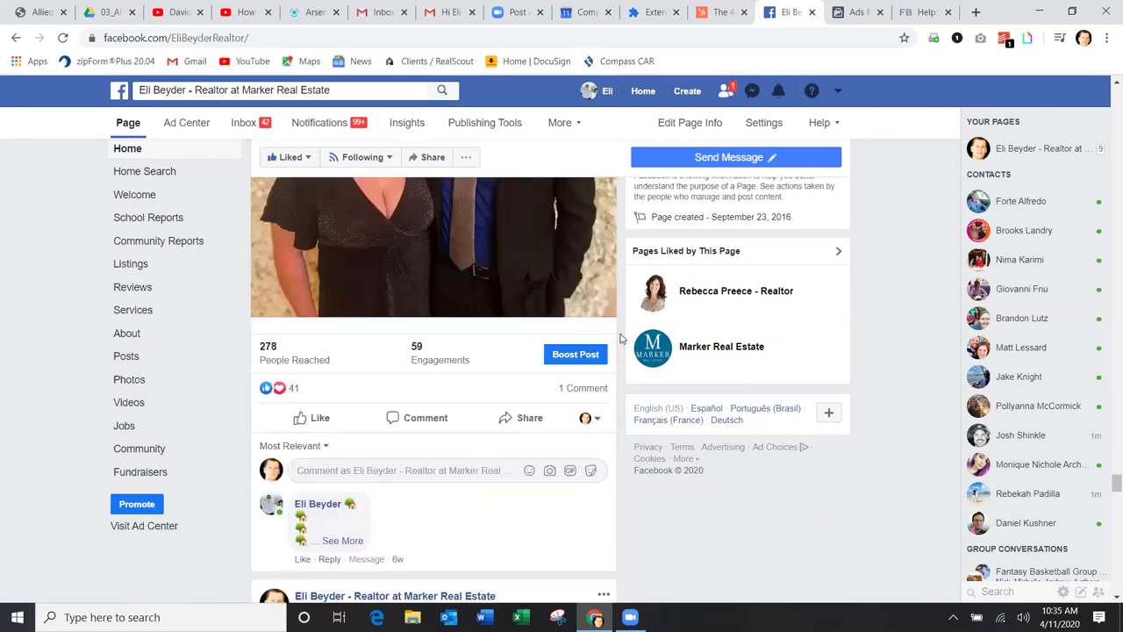
scroll(619, 338, down, 10)
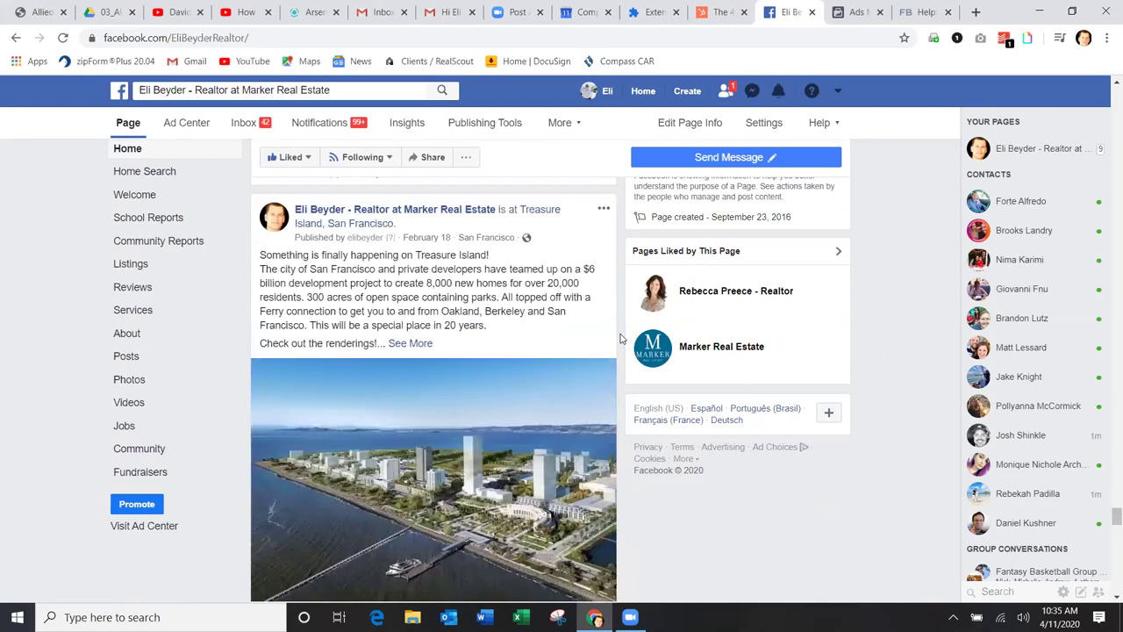
scroll(619, 337, down, 10)
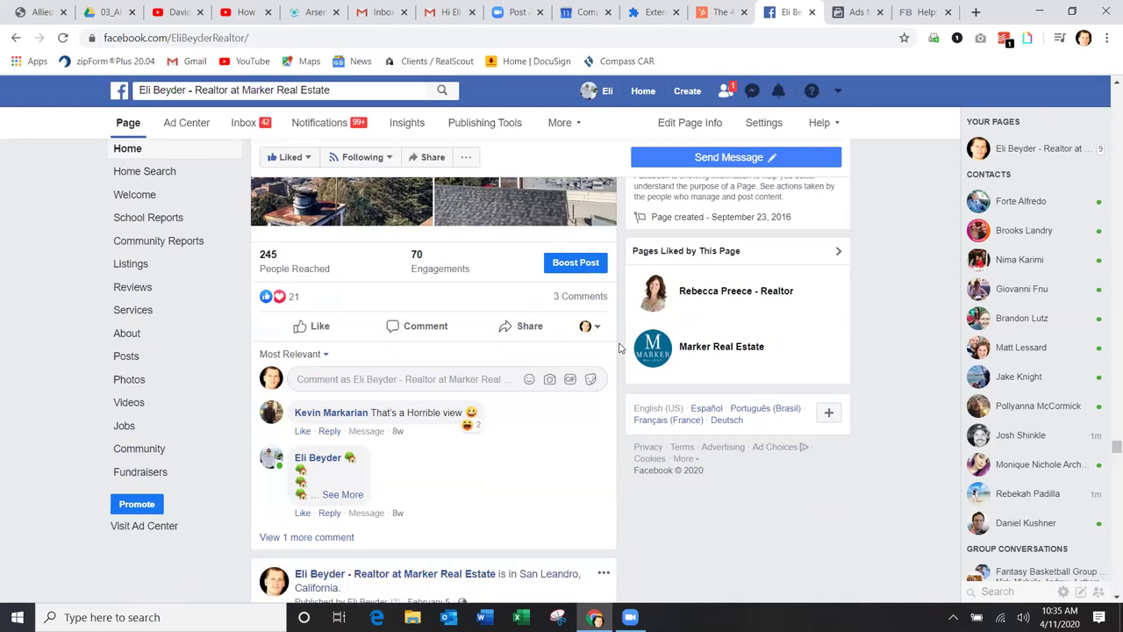
scroll(619, 349, down, 15)
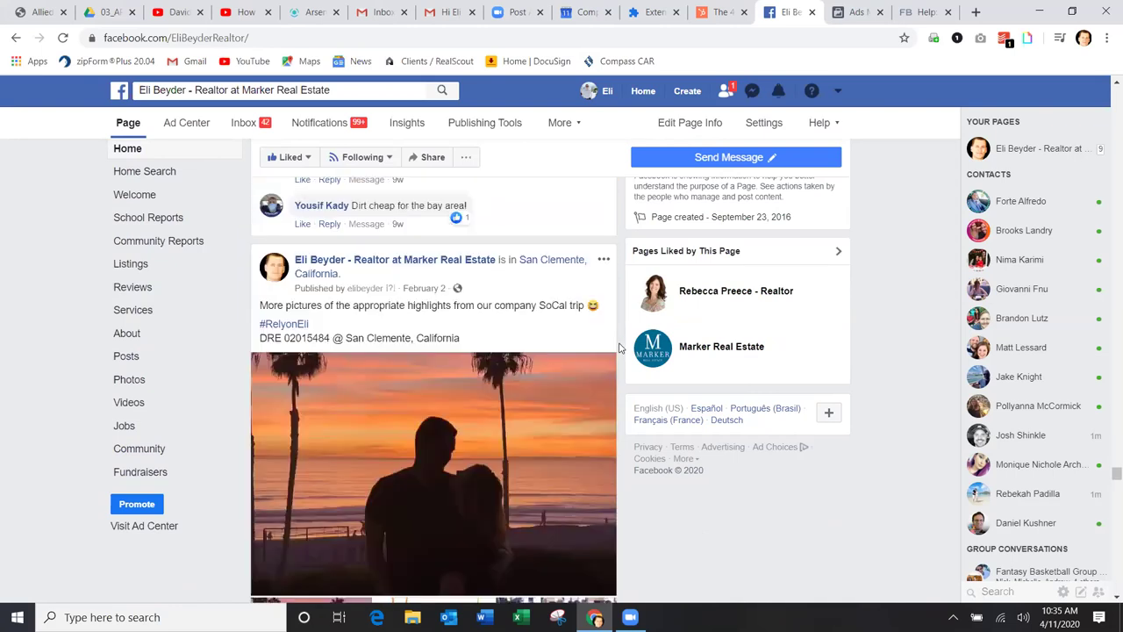
scroll(619, 348, down, 7)
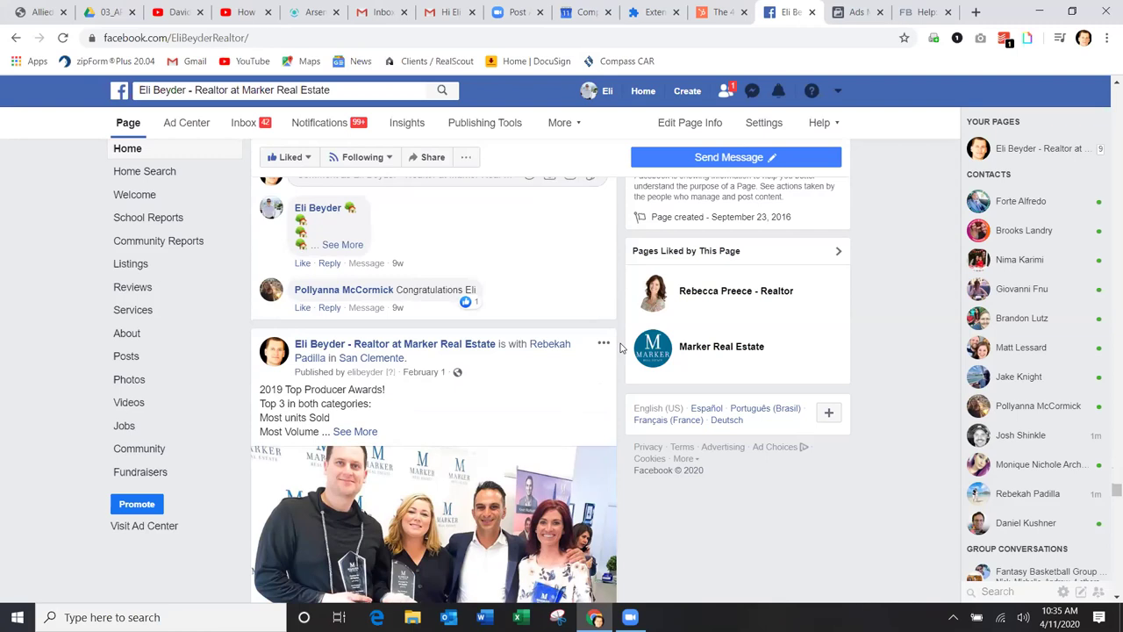
scroll(619, 348, down, 8)
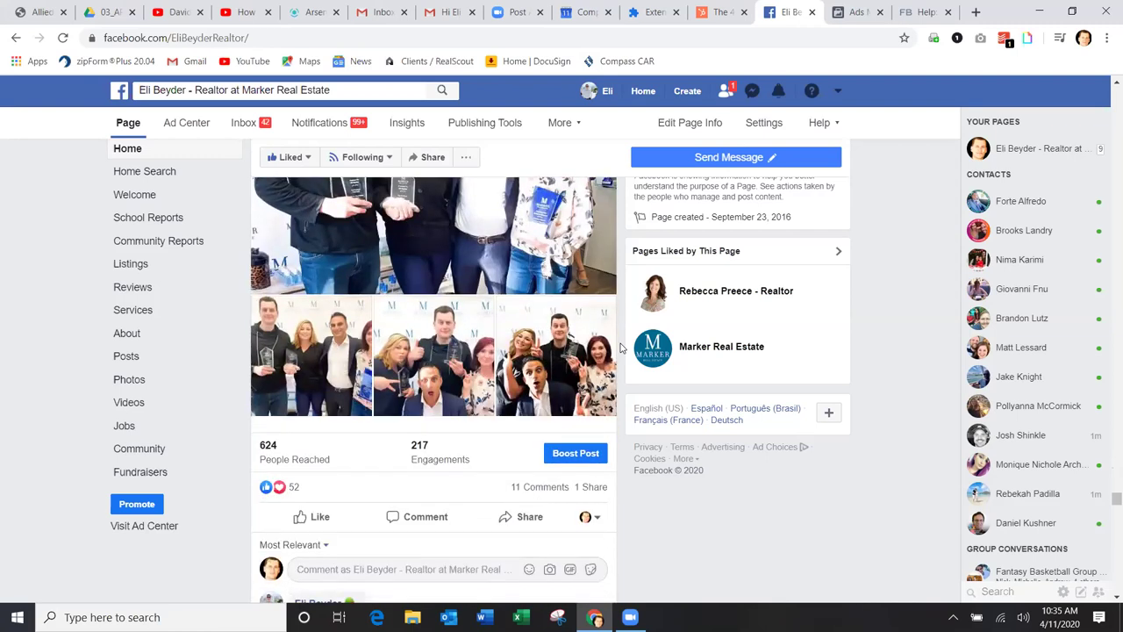
scroll(620, 348, down, 2)
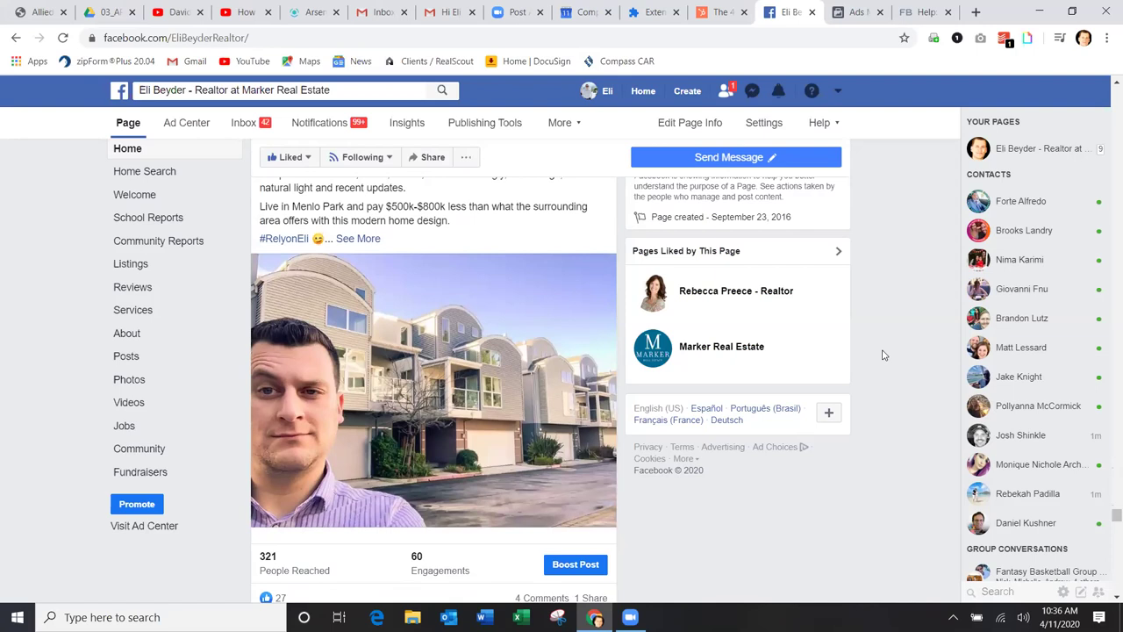
scroll(883, 355, up, 1)
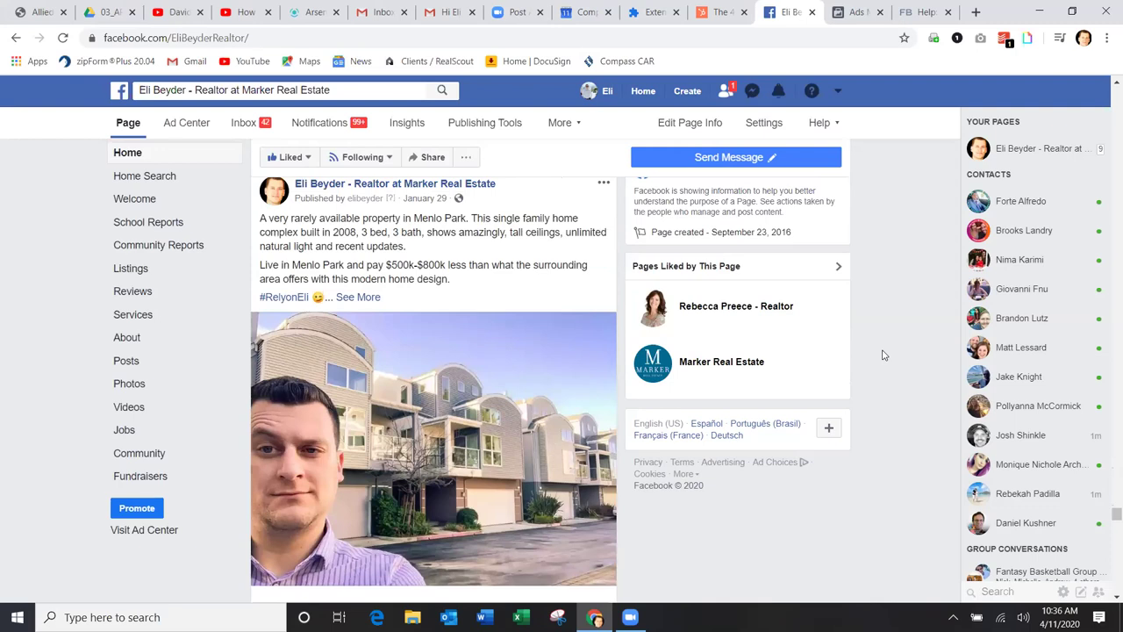
Return to the beginning of the business page, dismiss the gift cards suggestion and look over the page's header area
scroll(884, 354, up, 10)
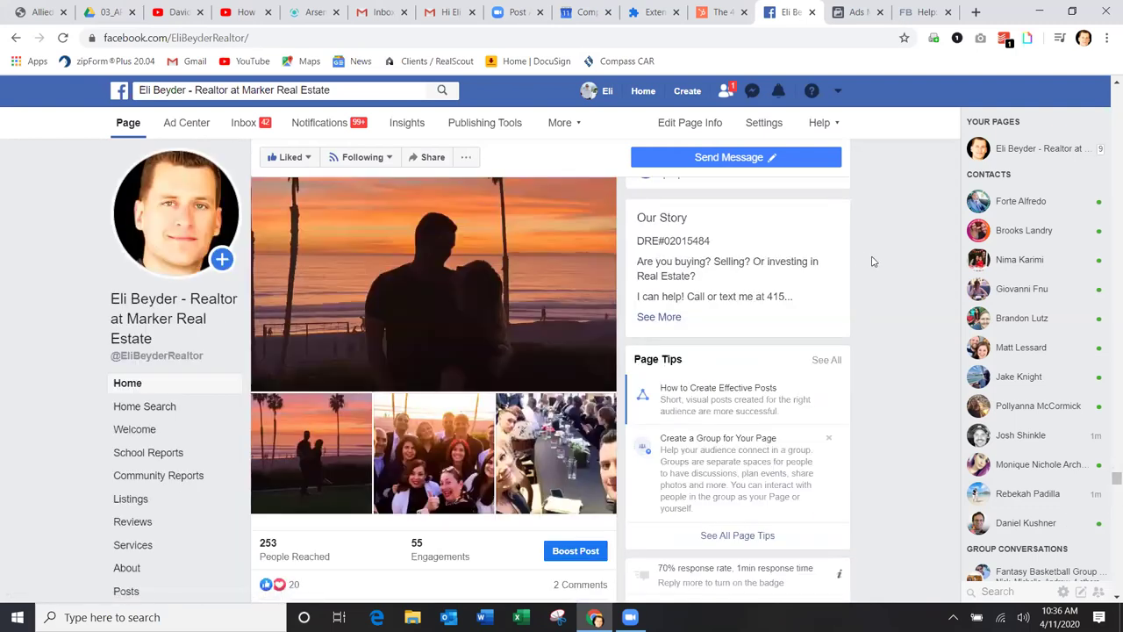
scroll(1103, 514, up, 3)
drag(1110, 465, 1110, 92)
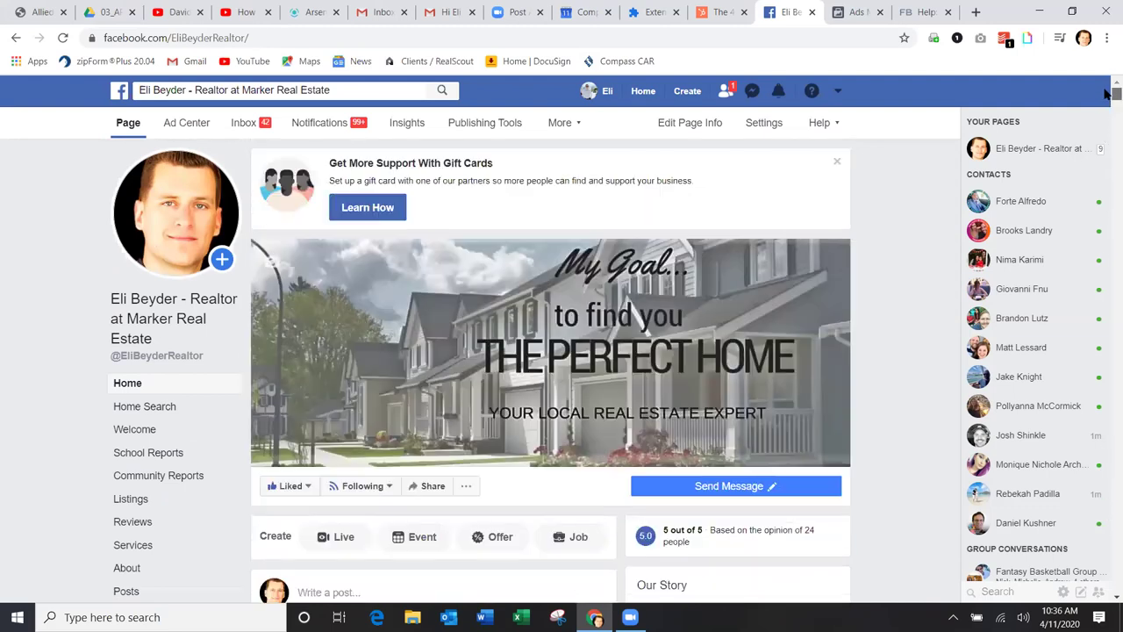
click(835, 166)
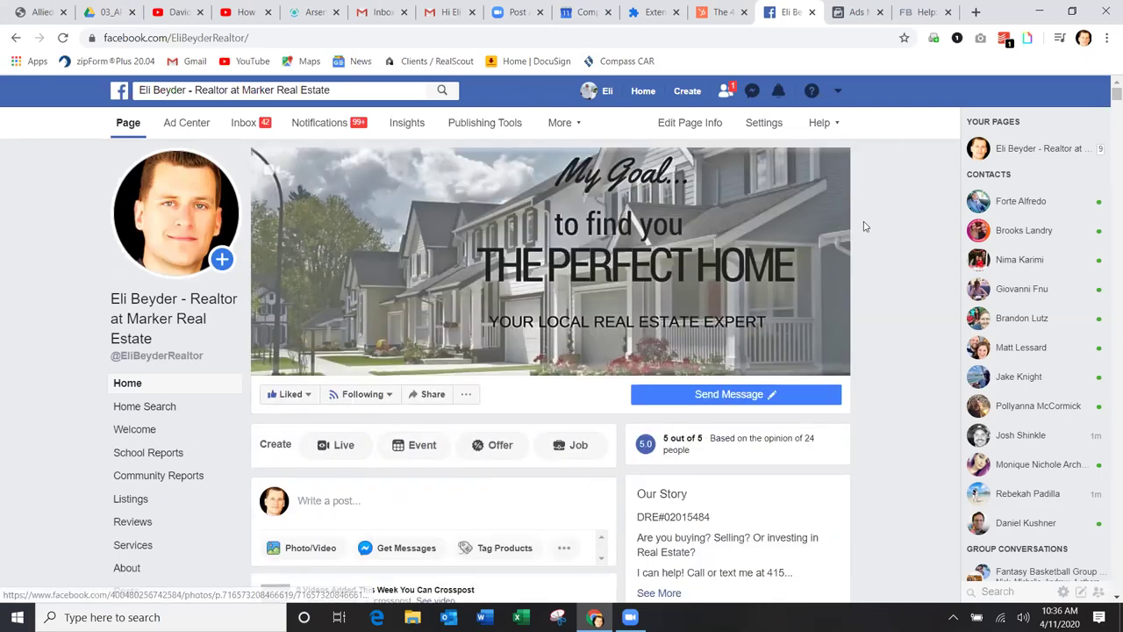
scroll(863, 215, down, 3)
scroll(863, 227, up, 3)
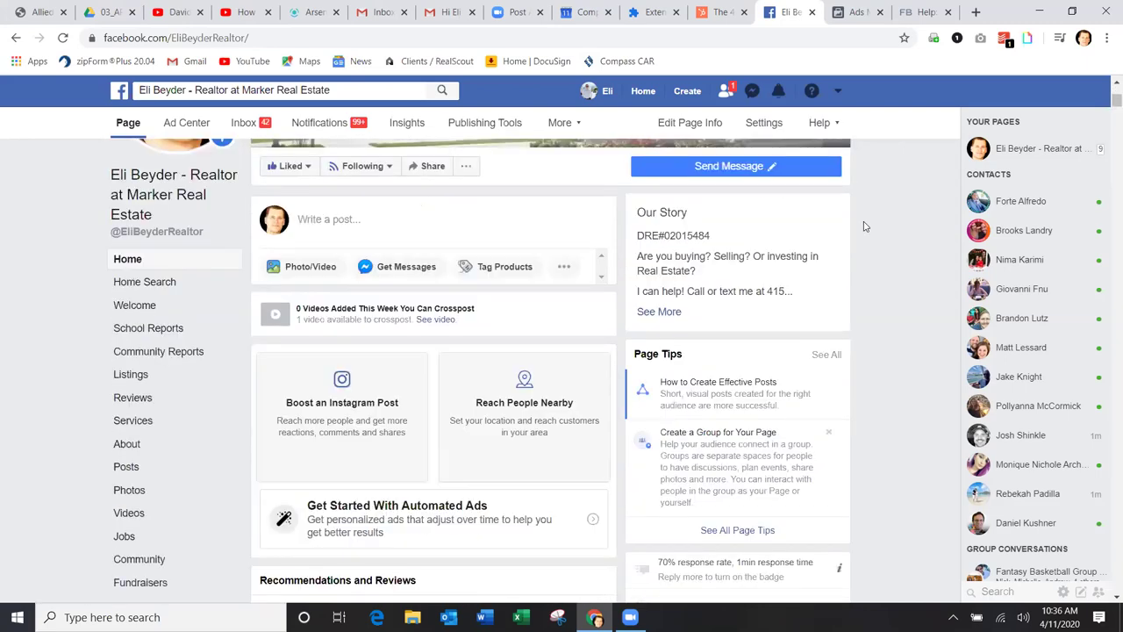
scroll(864, 226, up, 3)
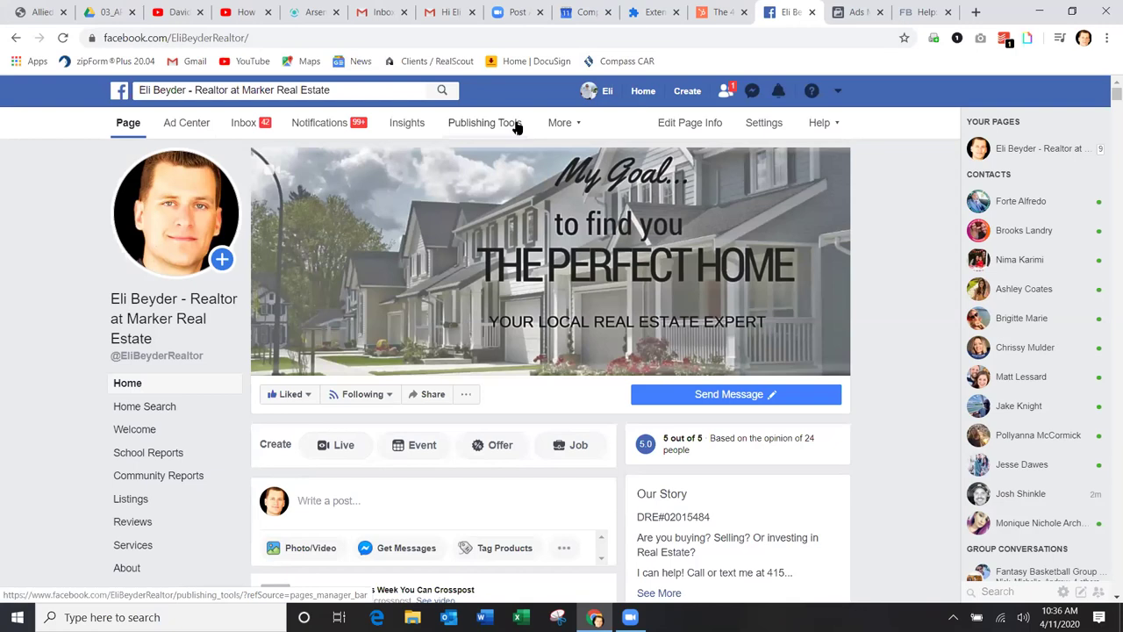
Switch to Ads Manager, open the Lead Conversion campaign for editing and examine the Bay Area Buyers ad's error and Facebook feed preview
click(855, 12)
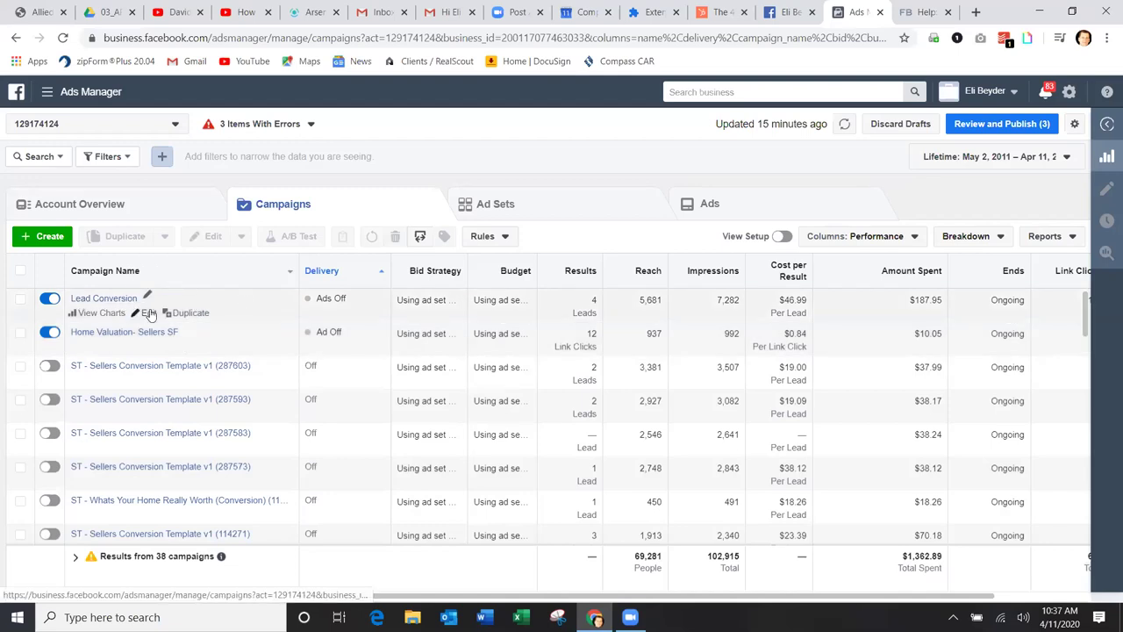
click(149, 313)
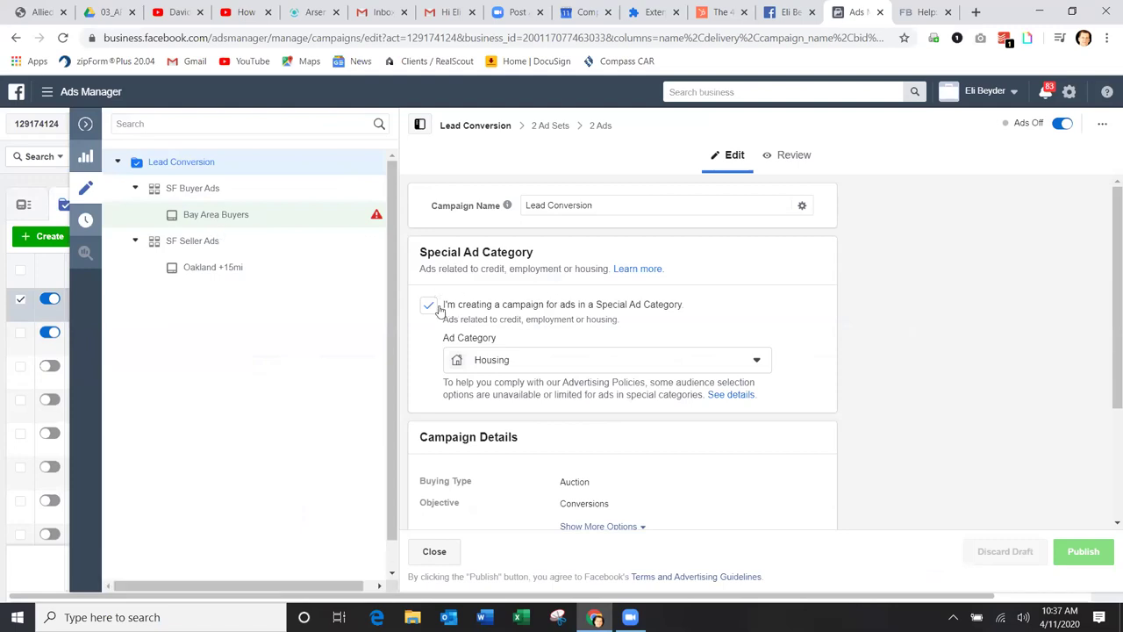
click(218, 221)
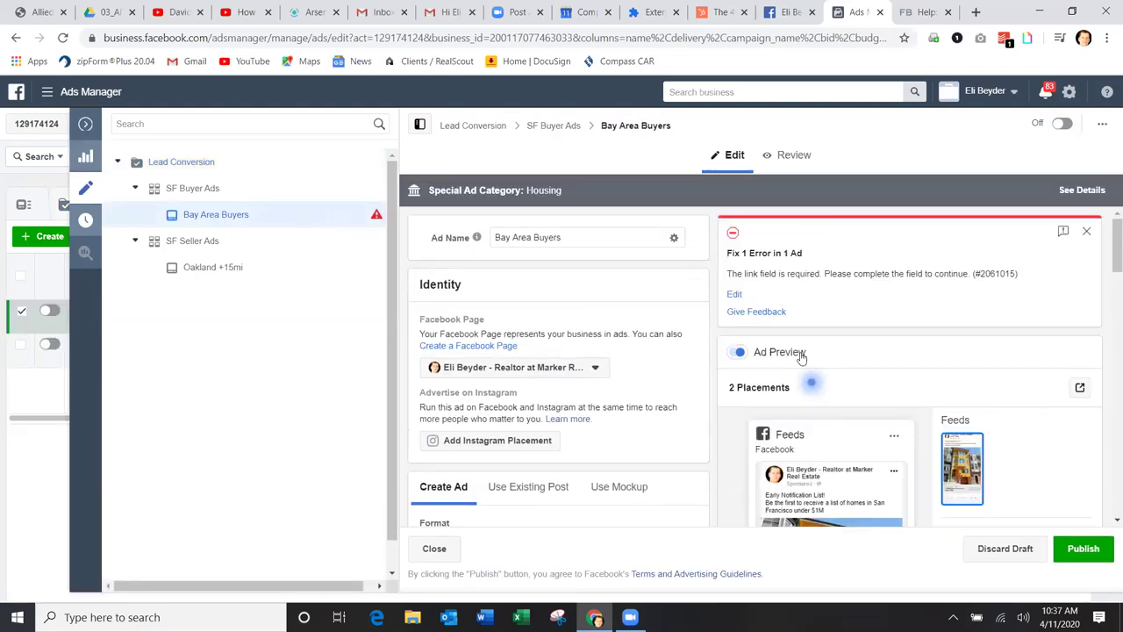
scroll(712, 317, down, 2)
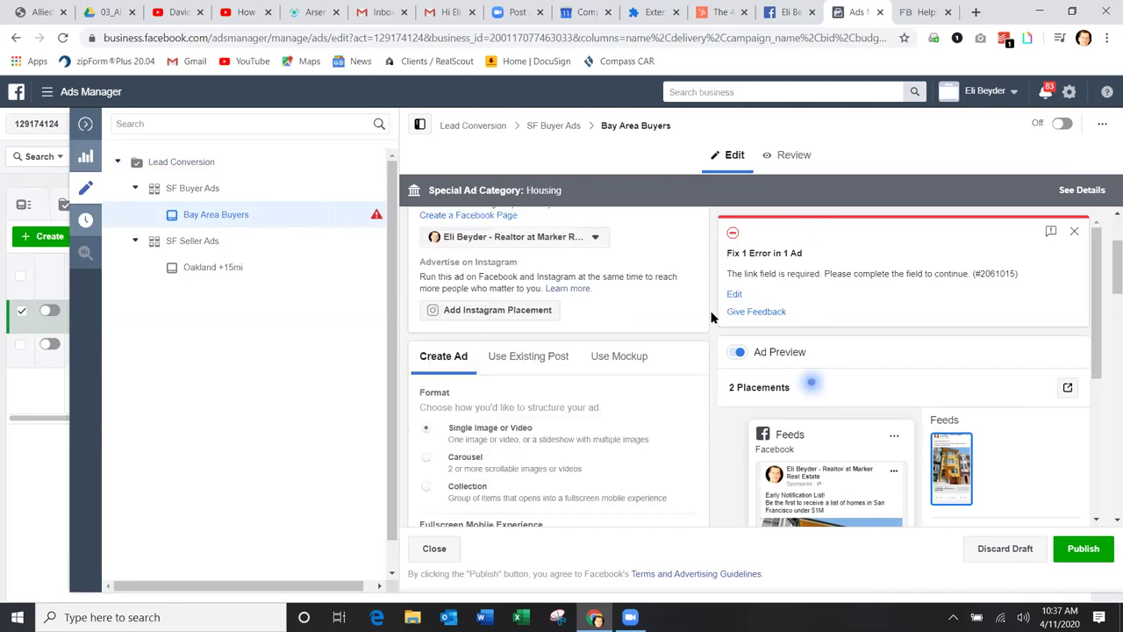
drag(1095, 354, 1102, 428)
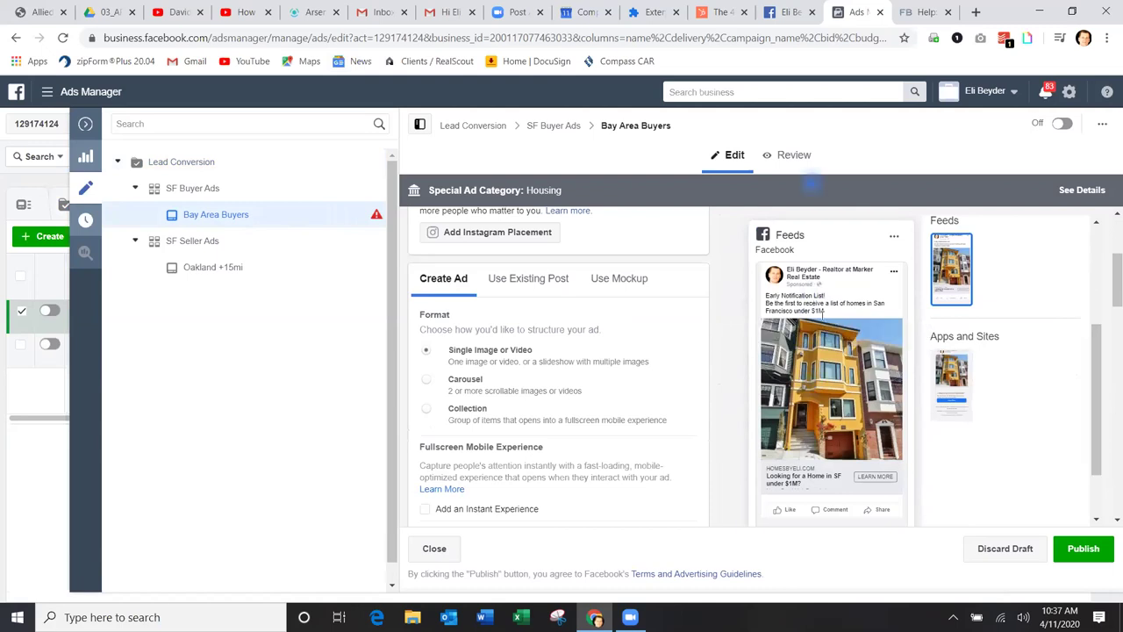
Examine the Bay Area Buyers ad's format and website destination settings and the Lead Conversion campaign's category and objective
scroll(724, 355, down, 1)
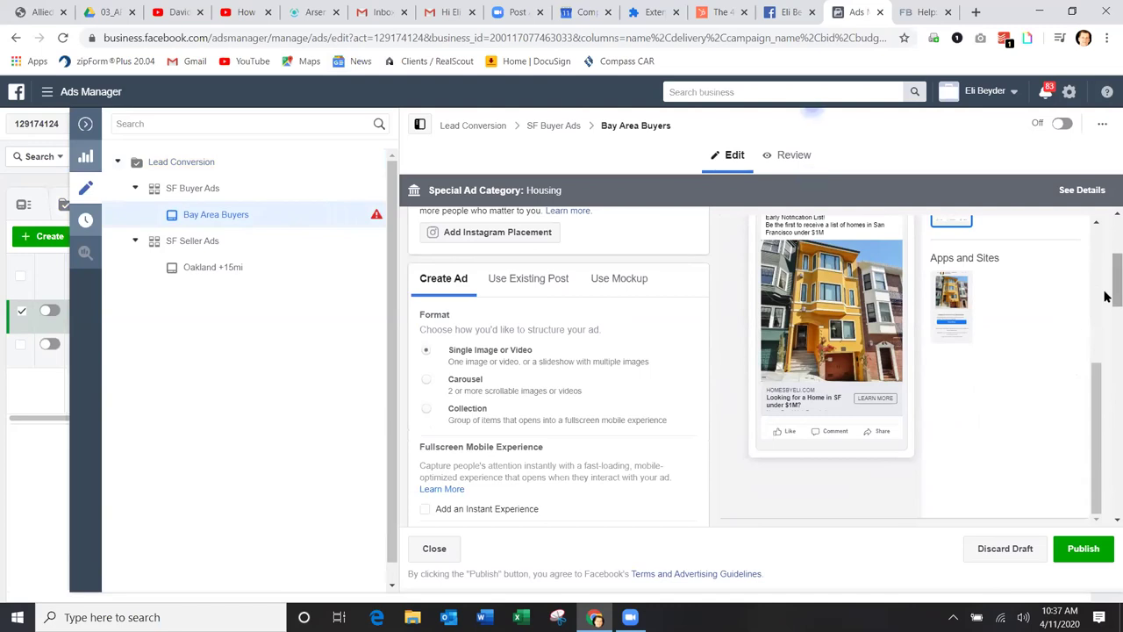
click(1106, 342)
drag(1105, 348, 1105, 430)
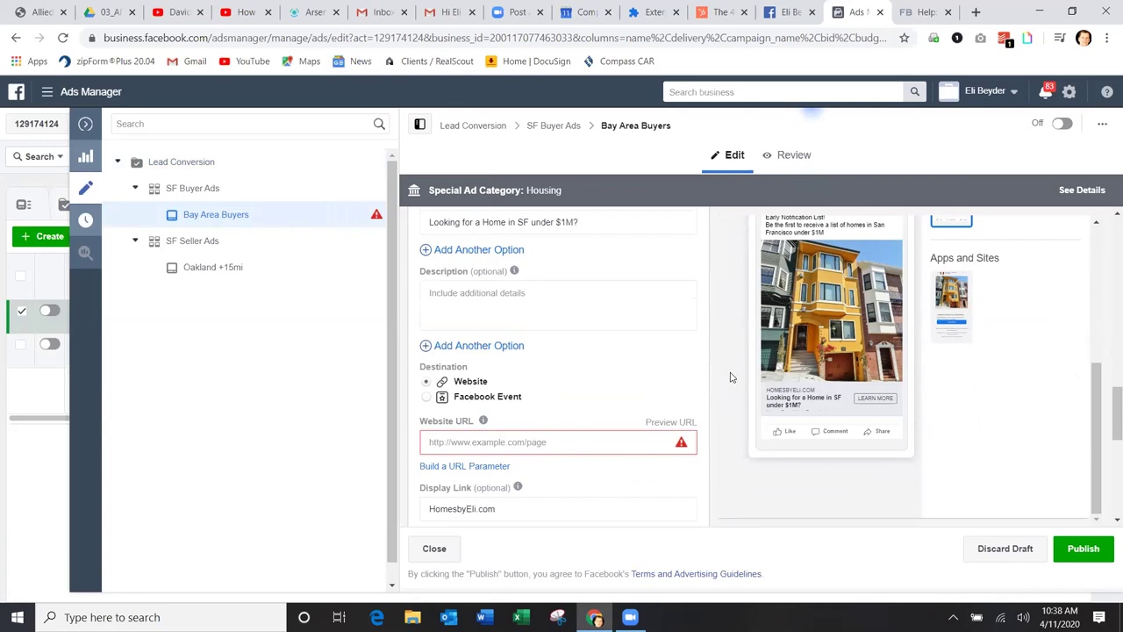
click(181, 164)
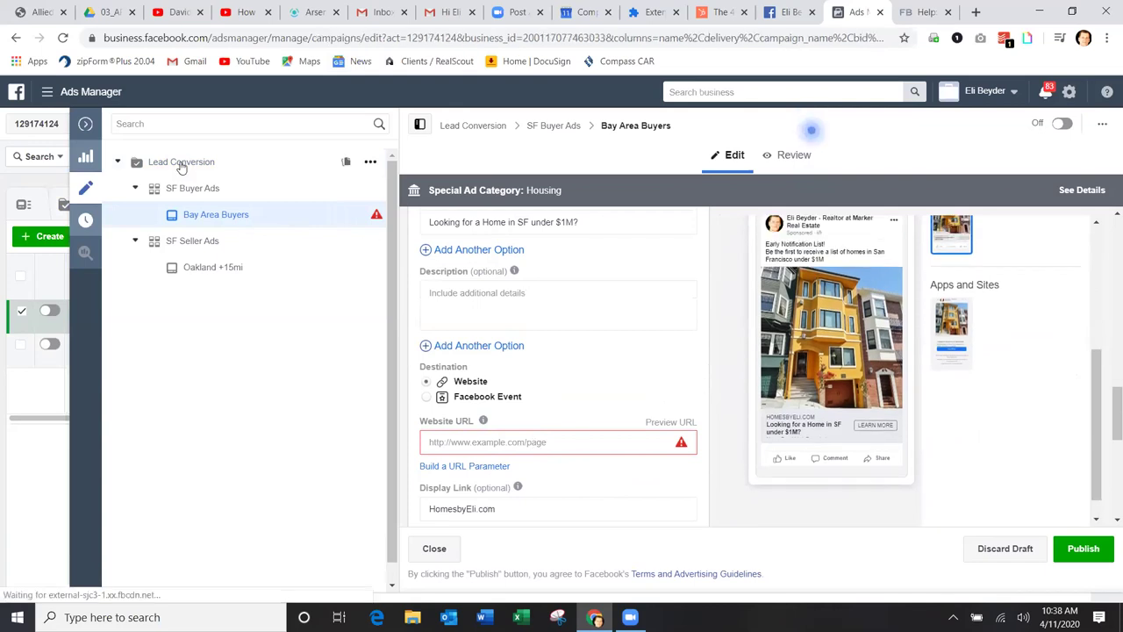
scroll(680, 468, down, 2)
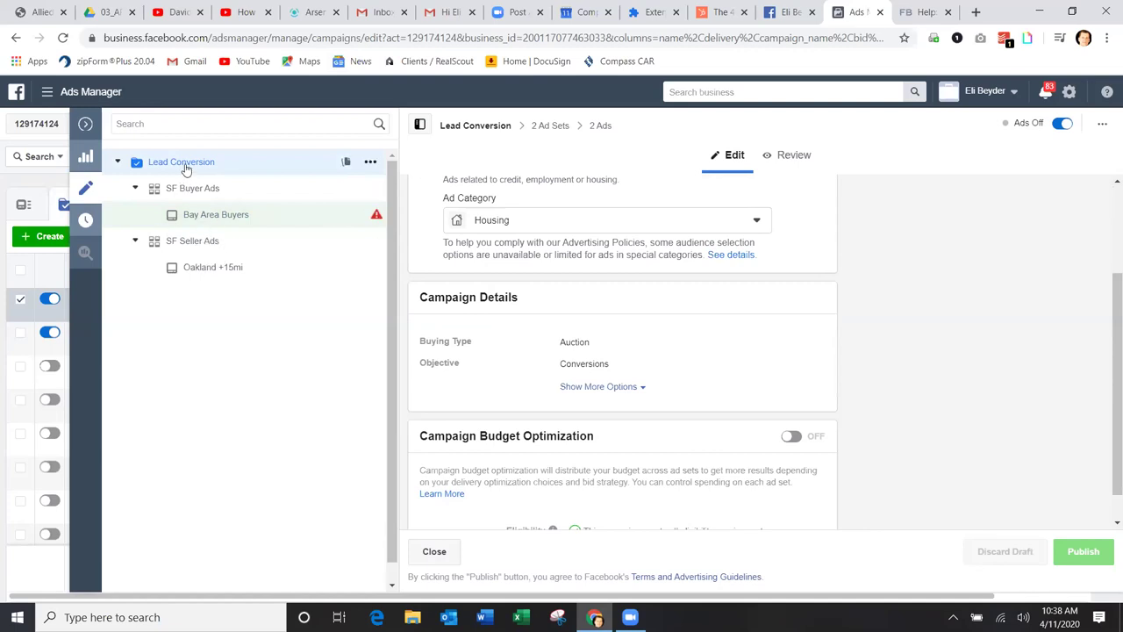
Leave the Bay Area Buyers ad editor without publishing its drafts and clear the campaign and ad selections to look over all ads
click(191, 215)
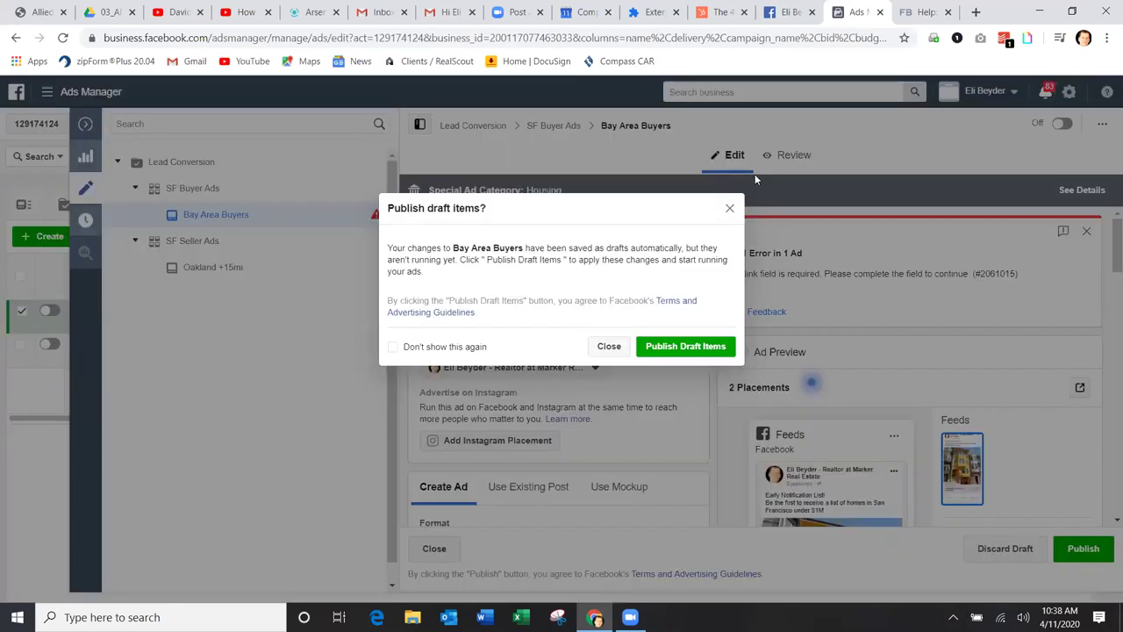
click(729, 207)
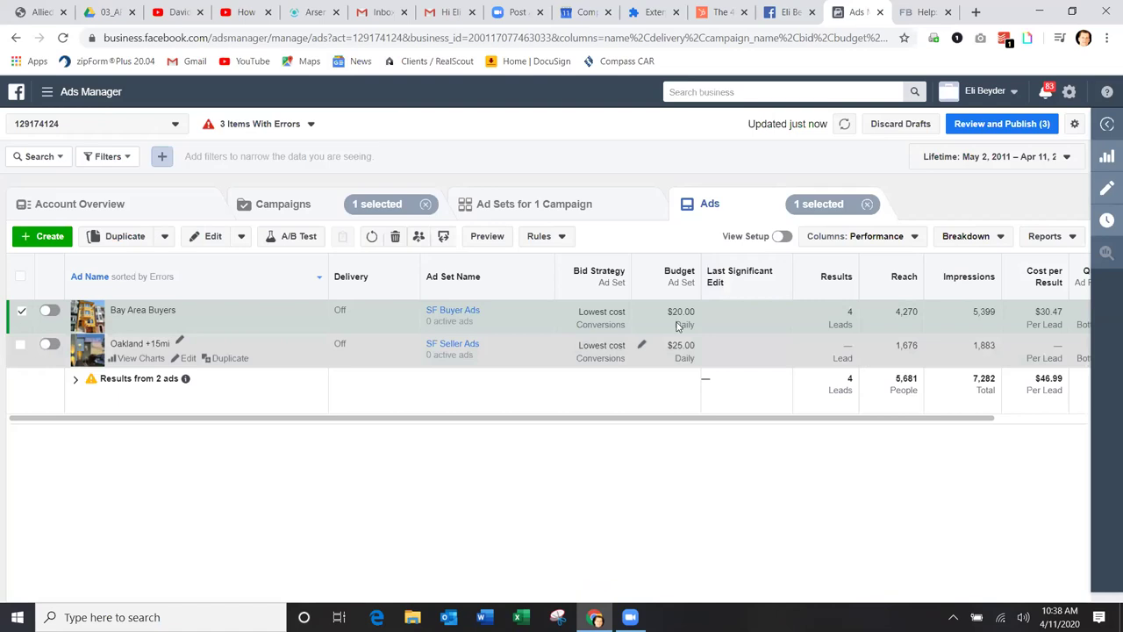
click(426, 205)
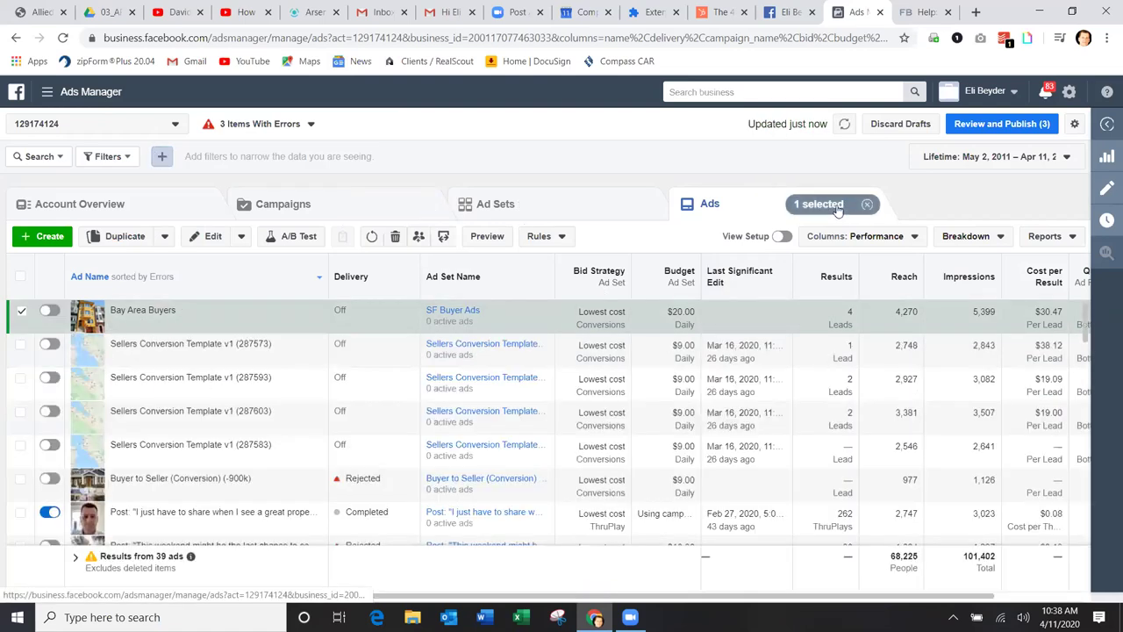
click(867, 204)
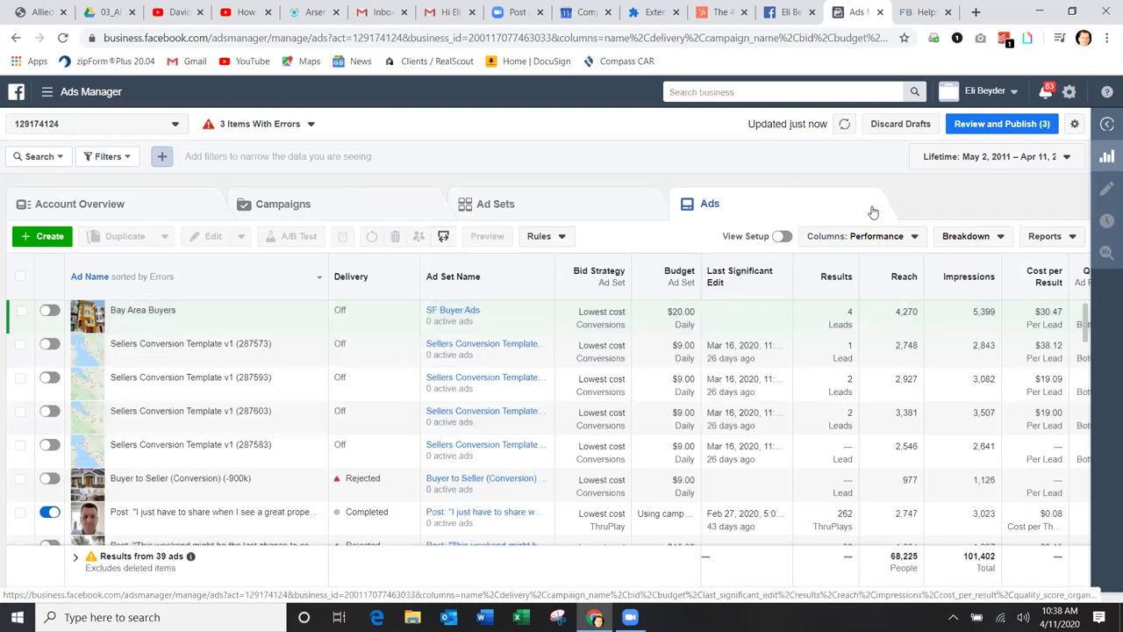
scroll(184, 324, down, 5)
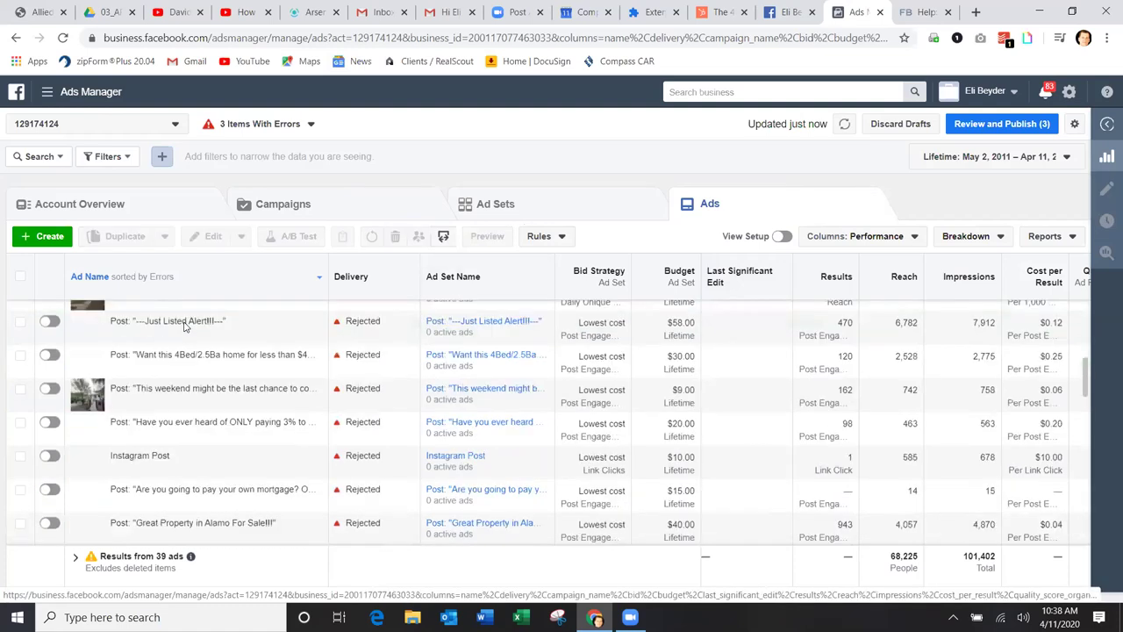
scroll(184, 325, up, 5)
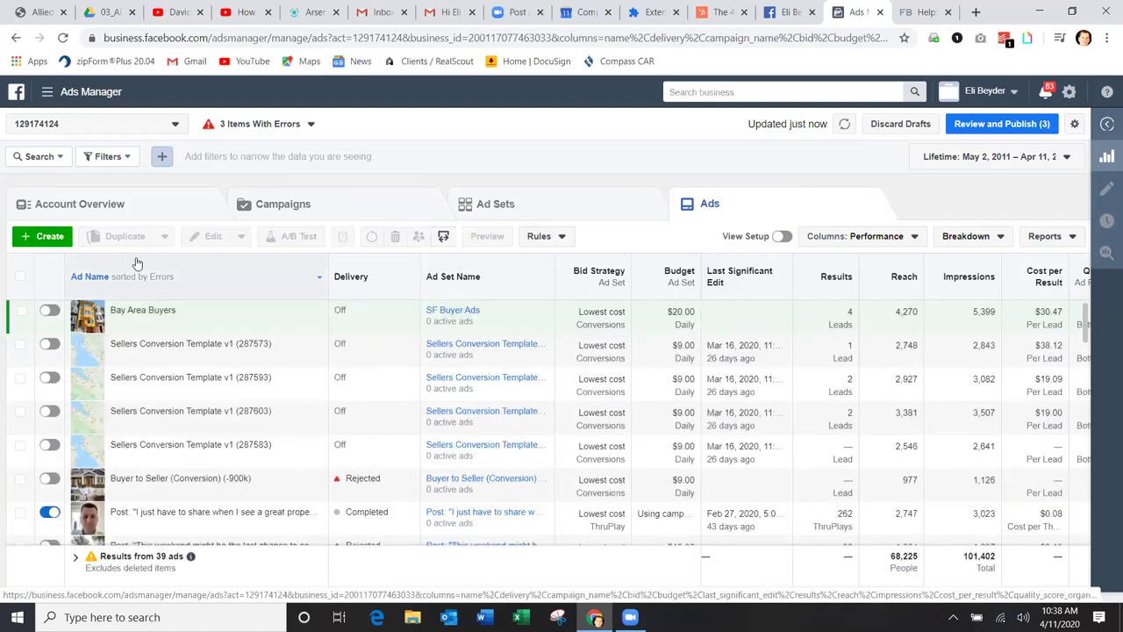
Examine the account overview's insights, the results and spend by objective, and the breakdown of items with errors
click(87, 213)
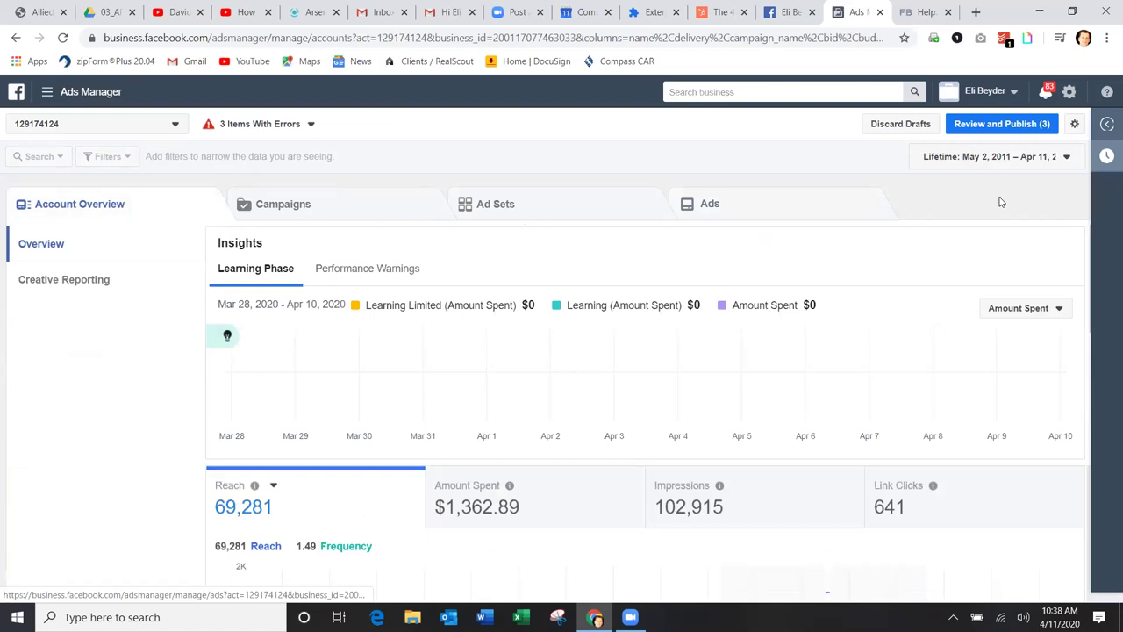
scroll(875, 391, down, 3)
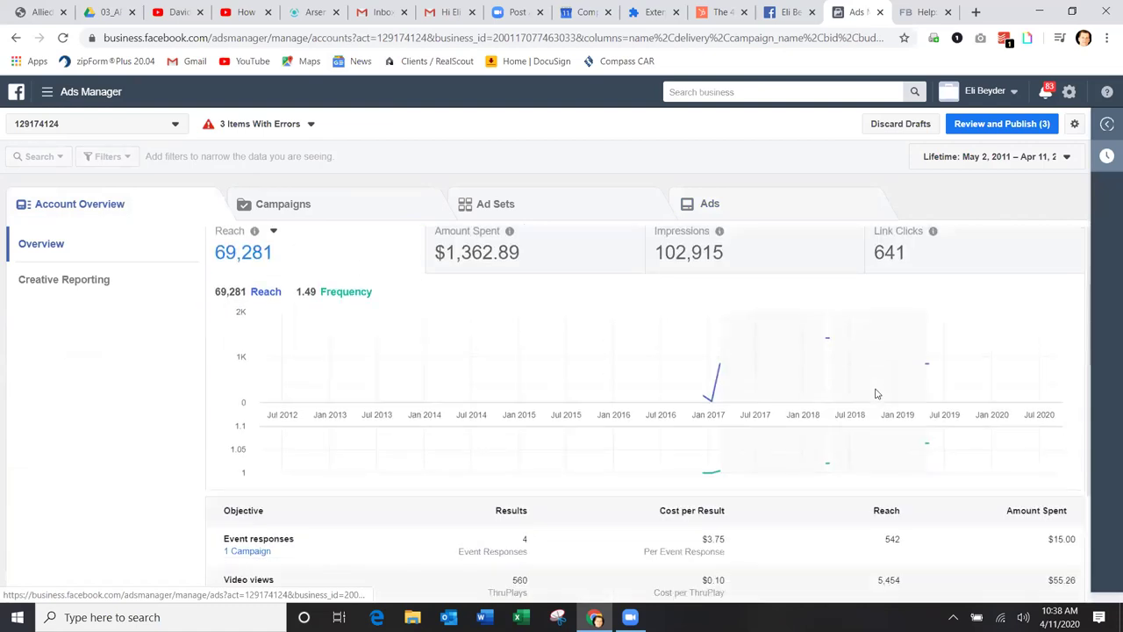
scroll(875, 393, down, 4)
scroll(875, 393, up, 2)
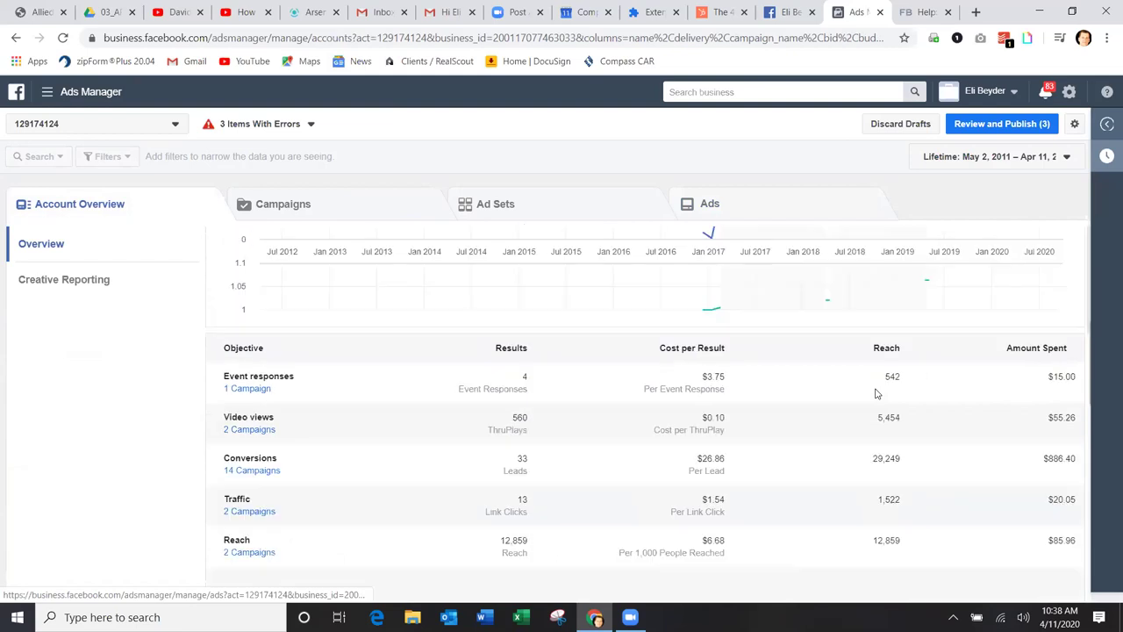
scroll(875, 394, up, 1)
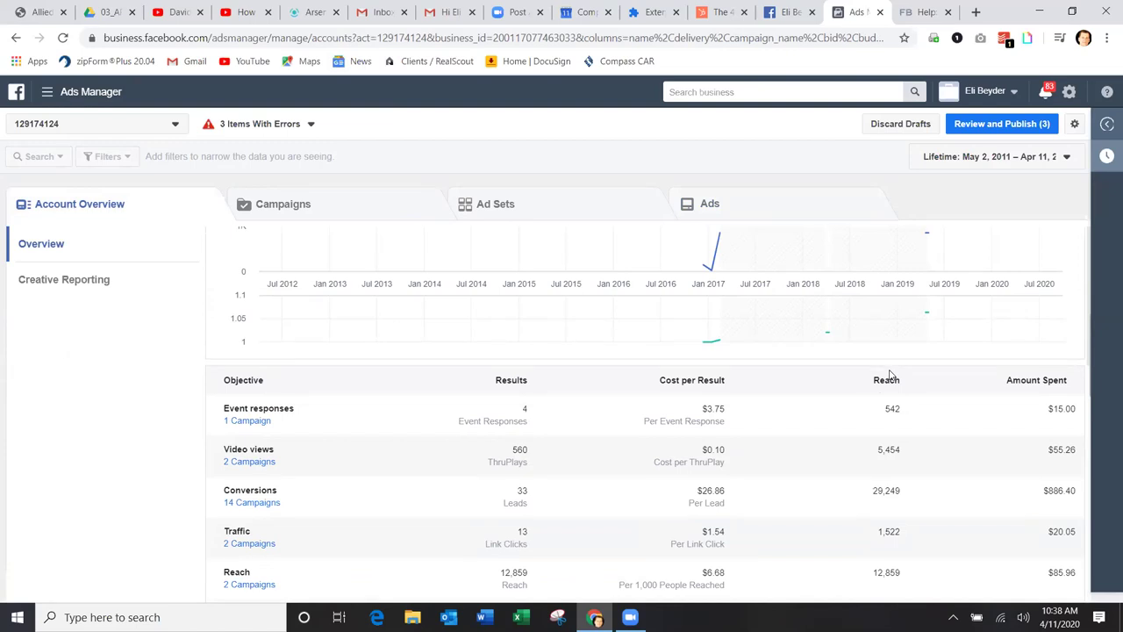
scroll(886, 377, down, 2)
scroll(886, 376, up, 1)
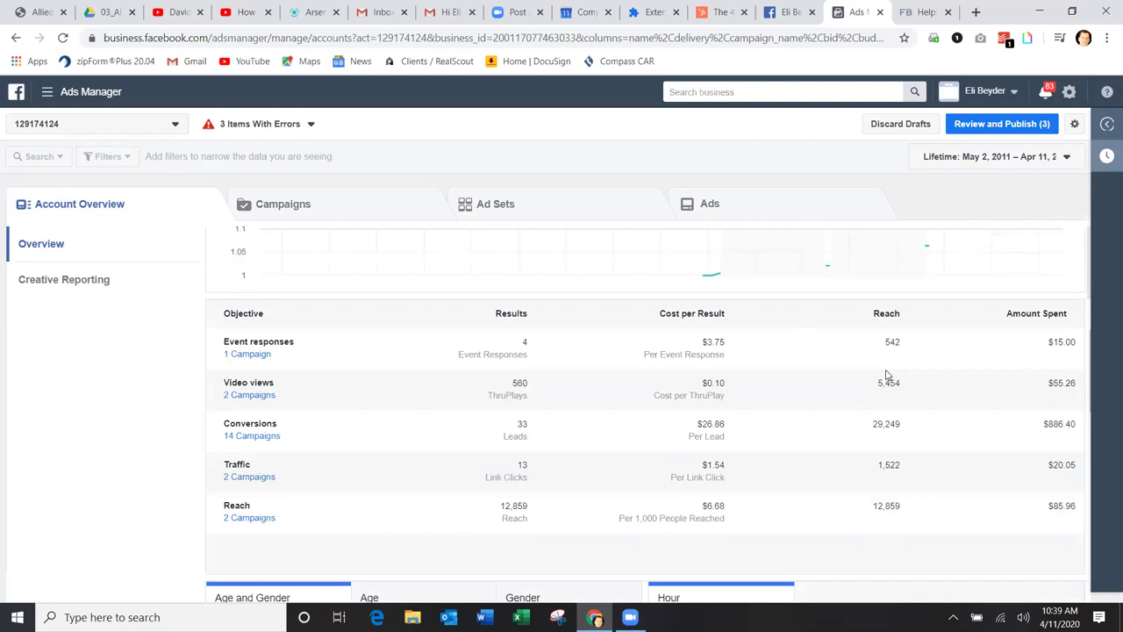
scroll(886, 376, up, 5)
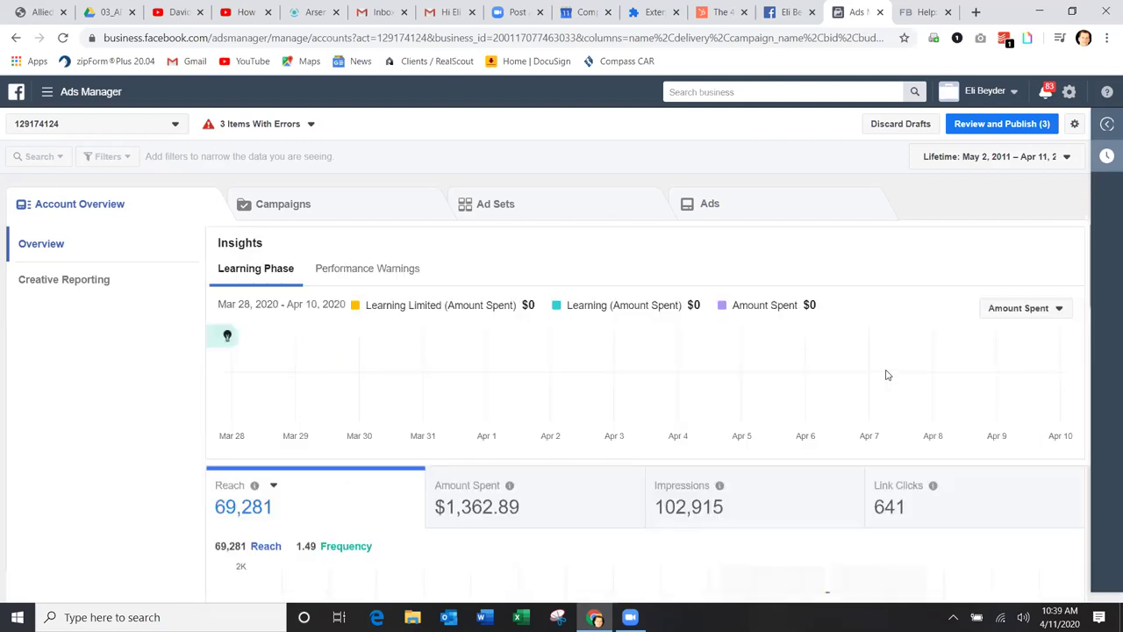
click(311, 124)
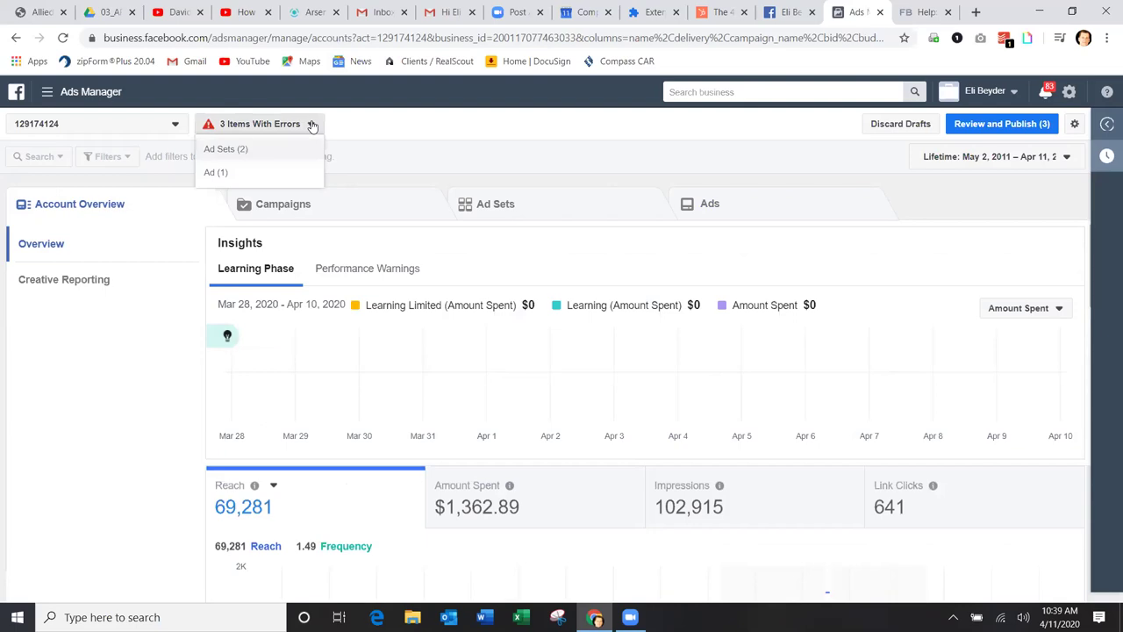
click(483, 185)
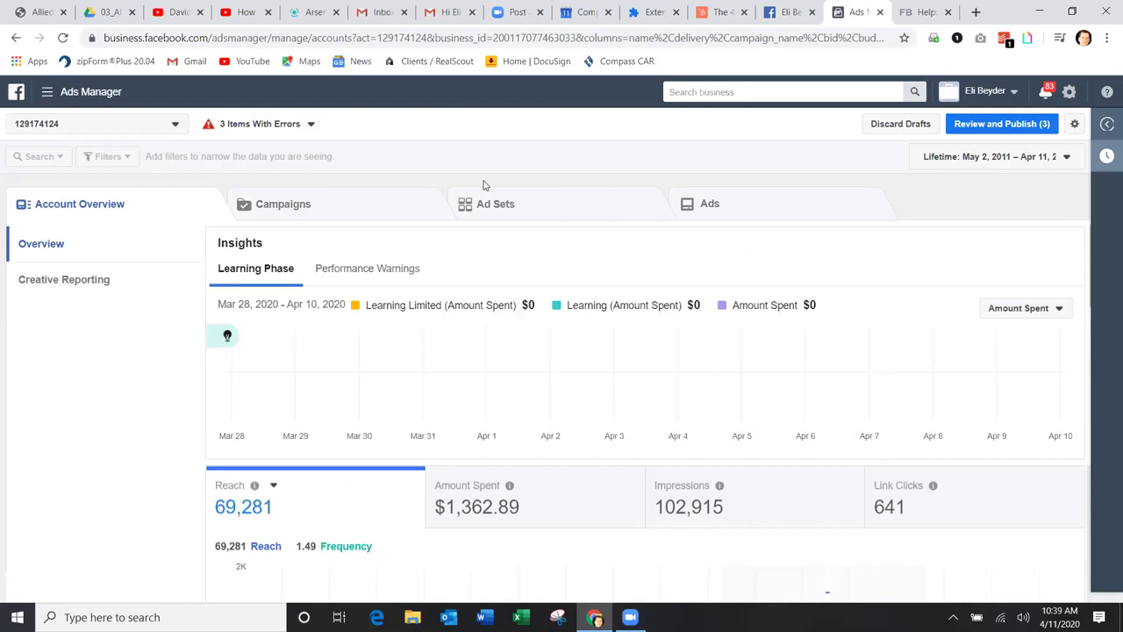
Open homesbyeli.com in a new browser tab and go to its Sell Your Home! page
click(977, 12)
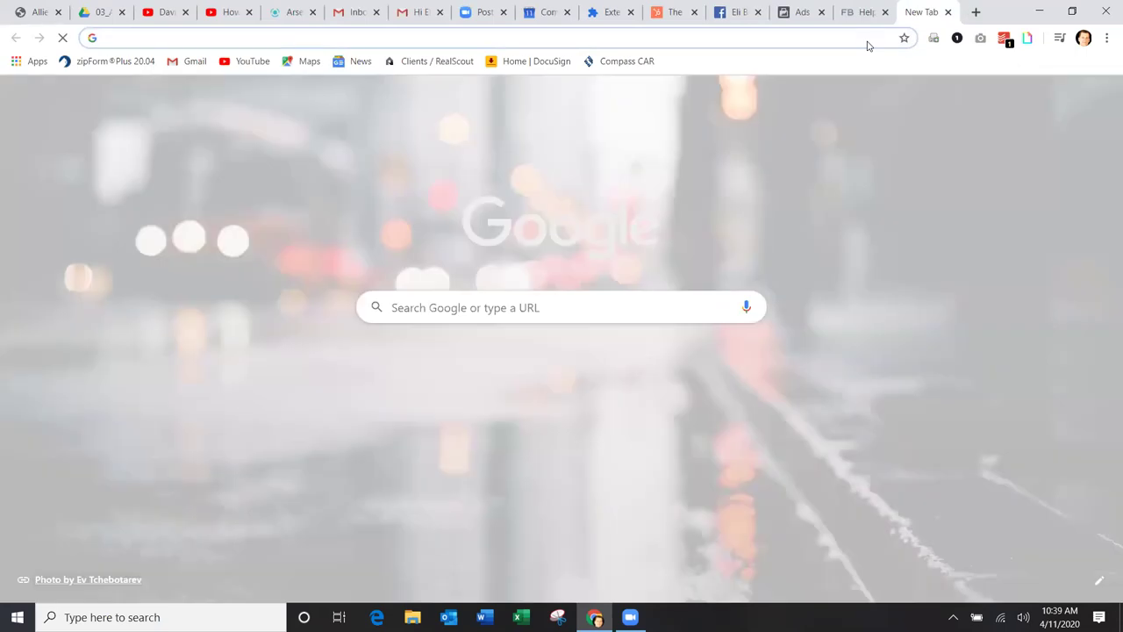
text(homesbyeli.com)
key(Return)
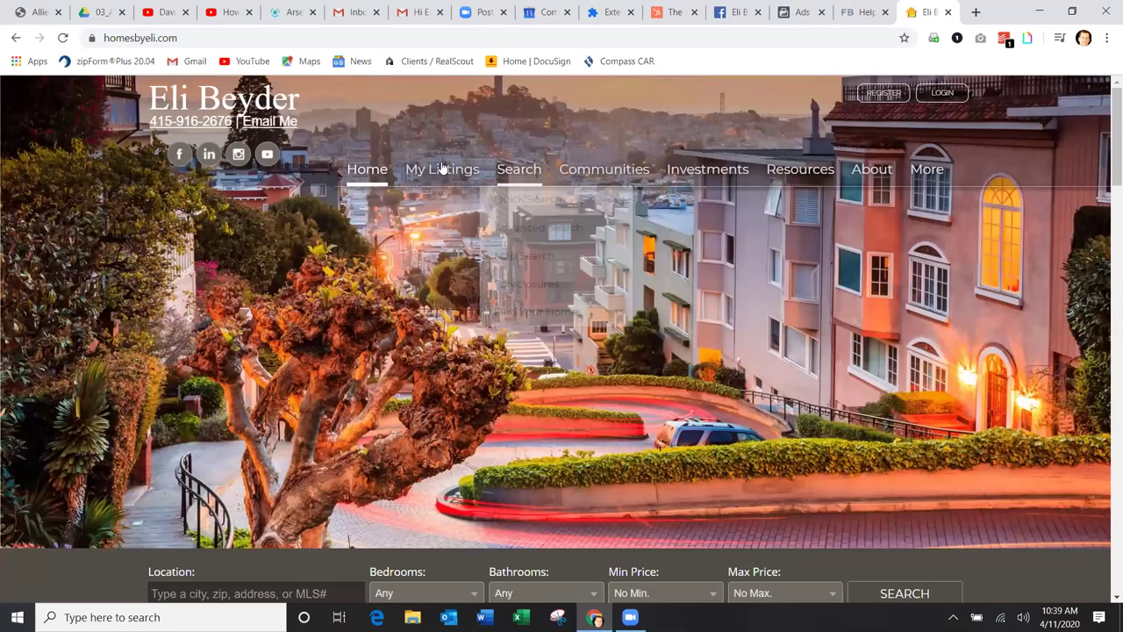
mouse_move(442, 170)
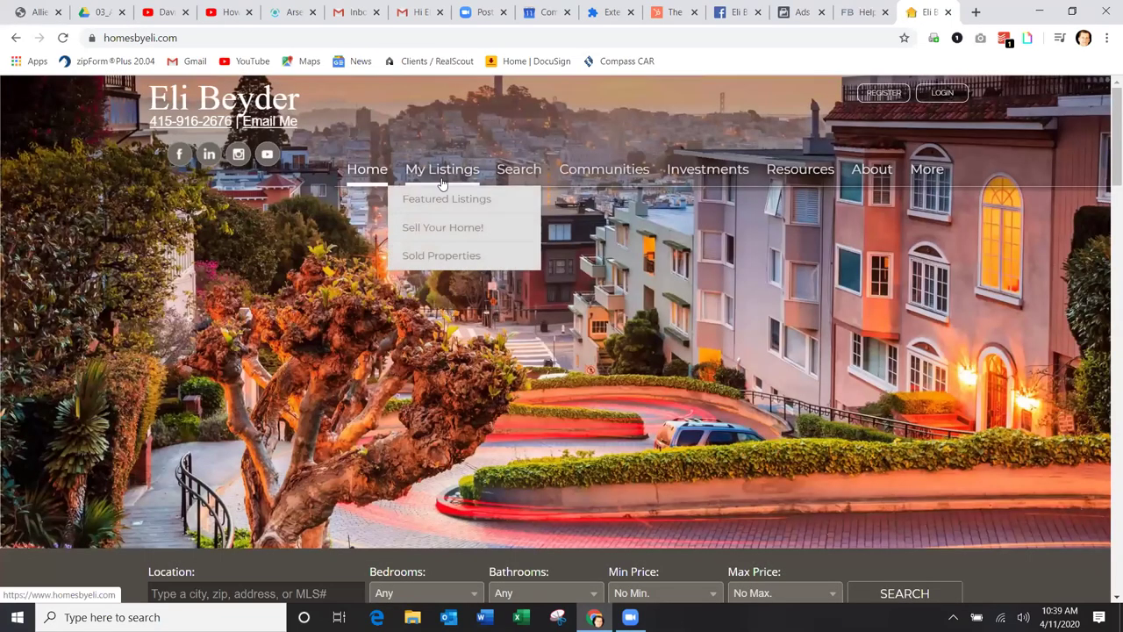
click(437, 227)
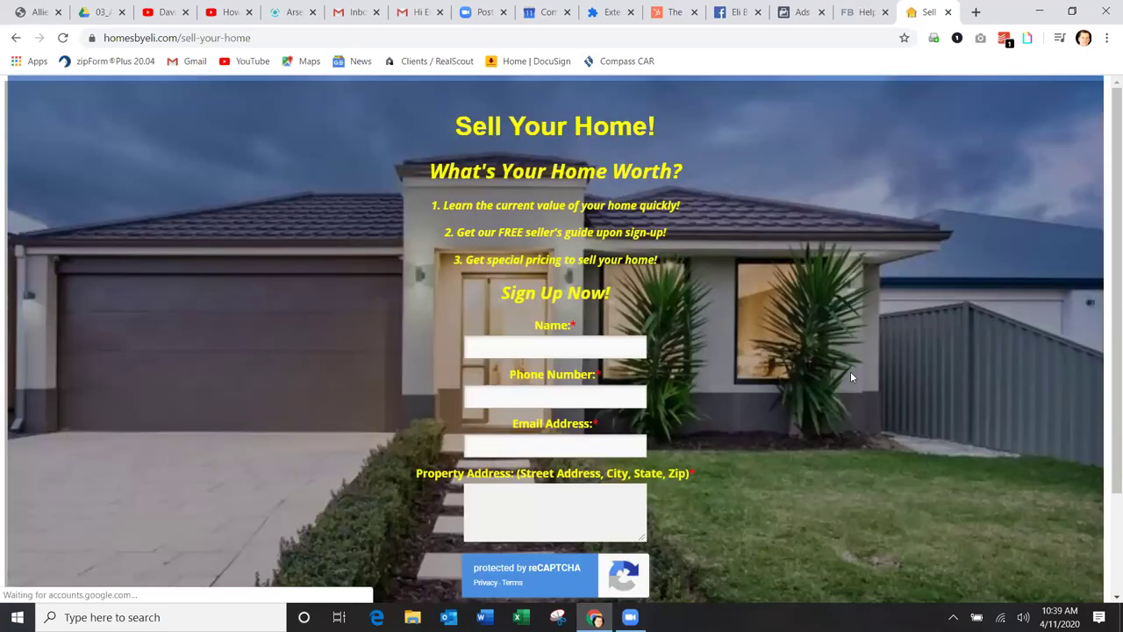
Examine the Sell Your Home! landing page from its headline and benefits down to the end of the sign-up form
scroll(850, 378, down, 2)
scroll(851, 377, up, 2)
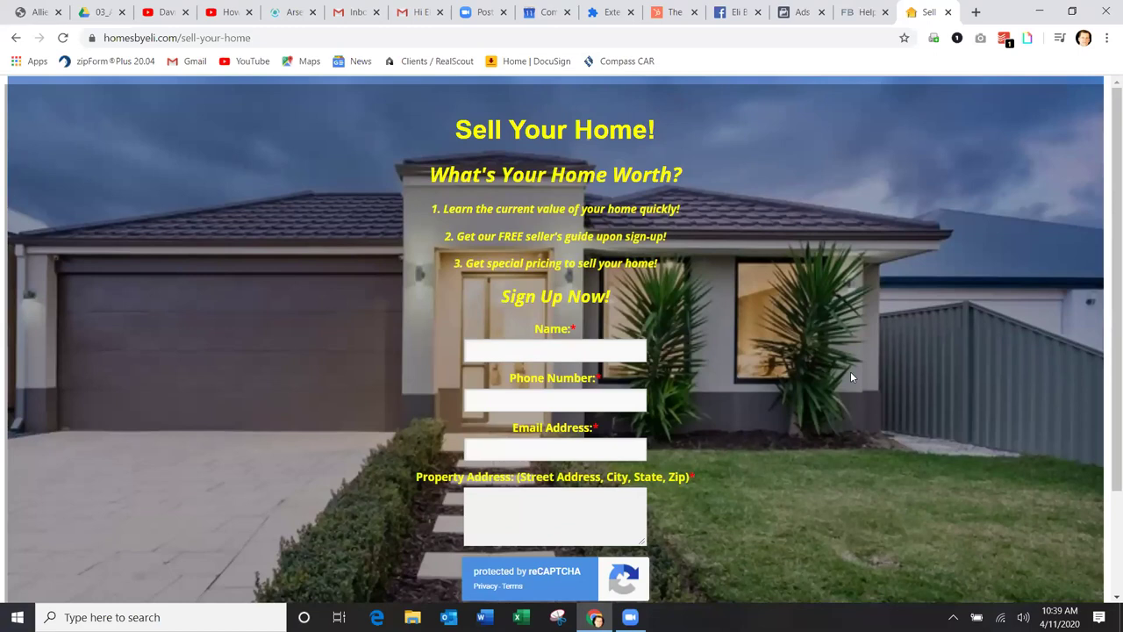
scroll(1073, 423, down, 2)
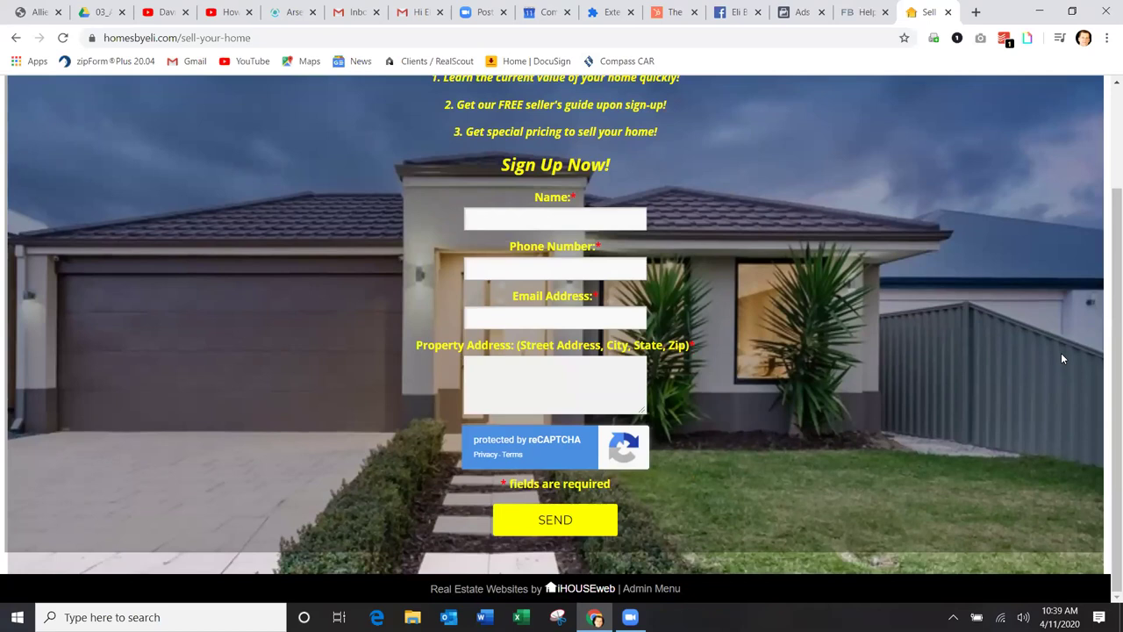
scroll(1062, 358, up, 2)
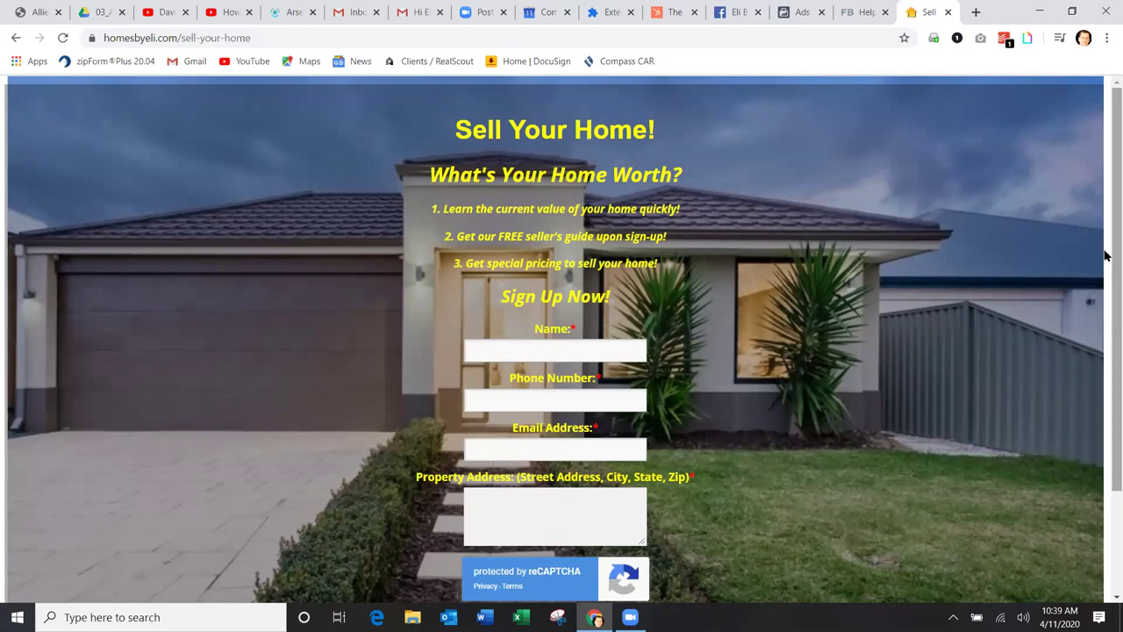
scroll(1105, 336, down, 2)
scroll(1105, 295, up, 2)
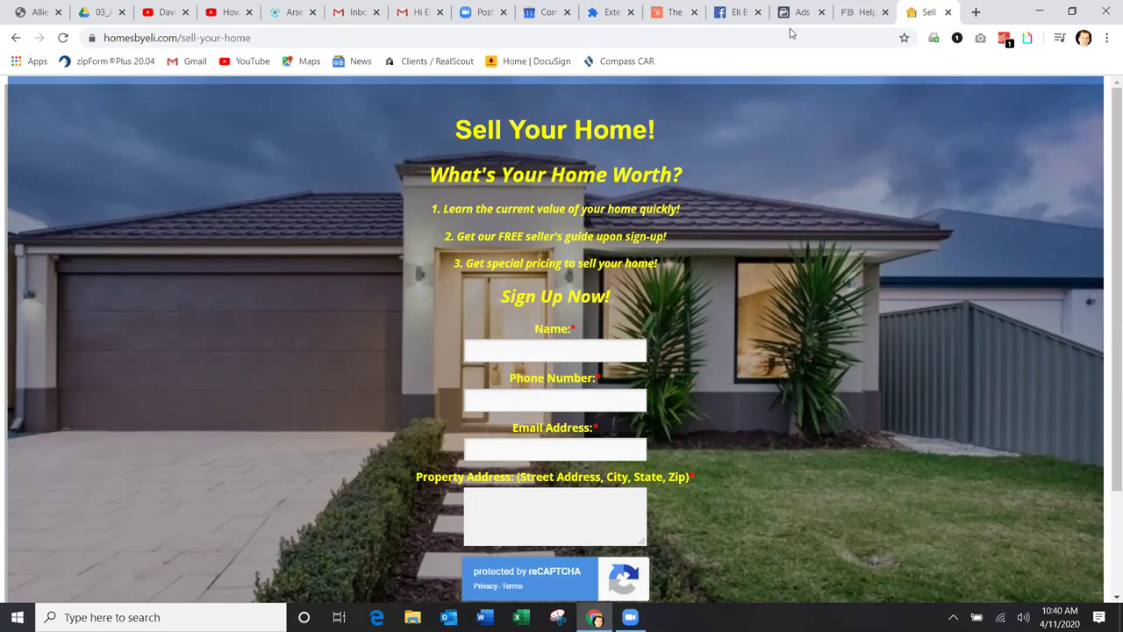
Switch to the realtor's Facebook page and examine its reviews, services and About details down to the pinned October 2, 2019 post
click(737, 12)
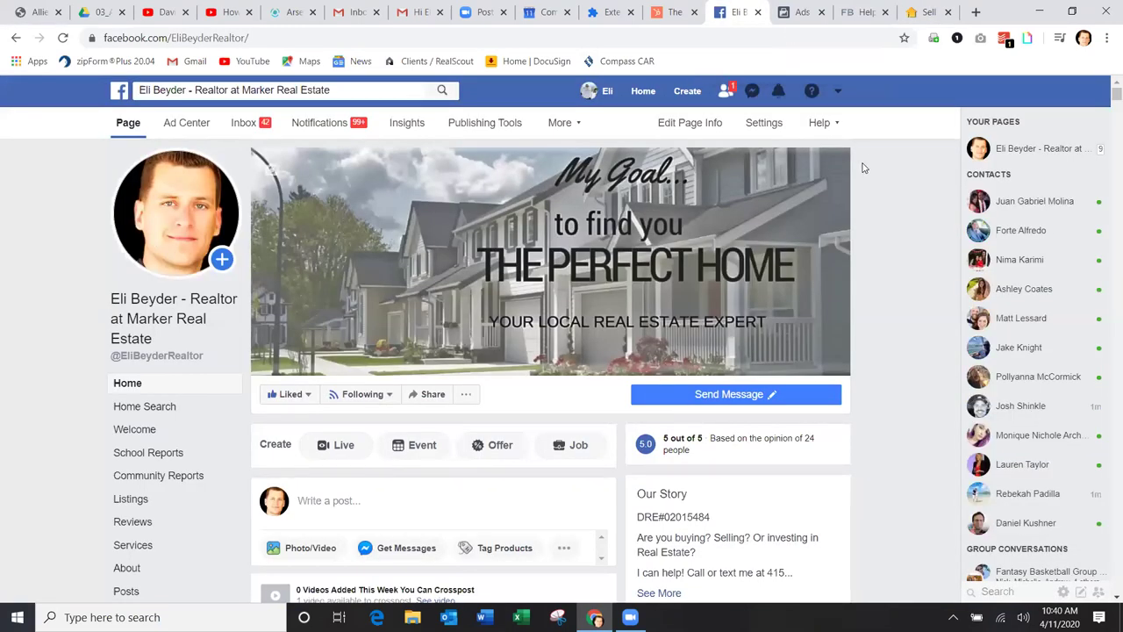
scroll(862, 167, down, 3)
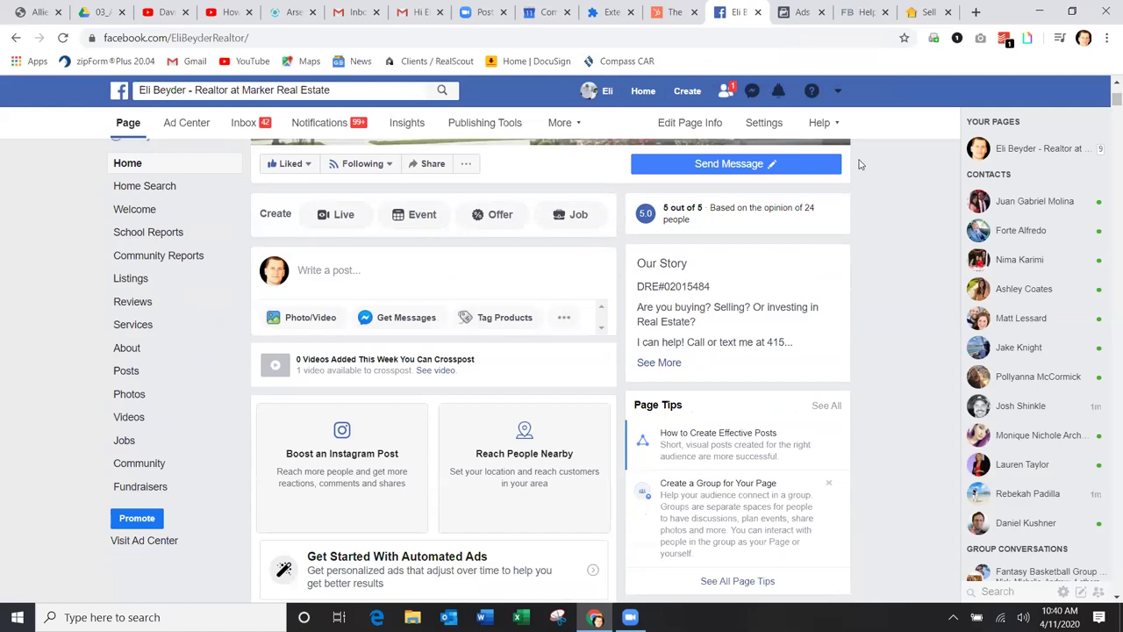
scroll(859, 167, down, 4)
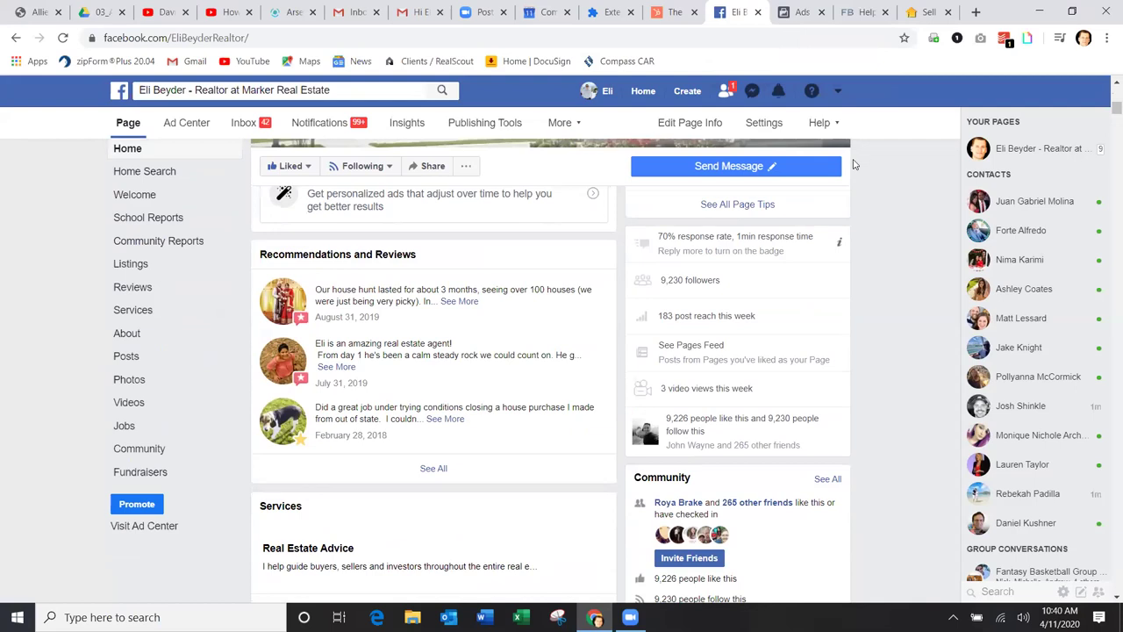
scroll(855, 165, down, 5)
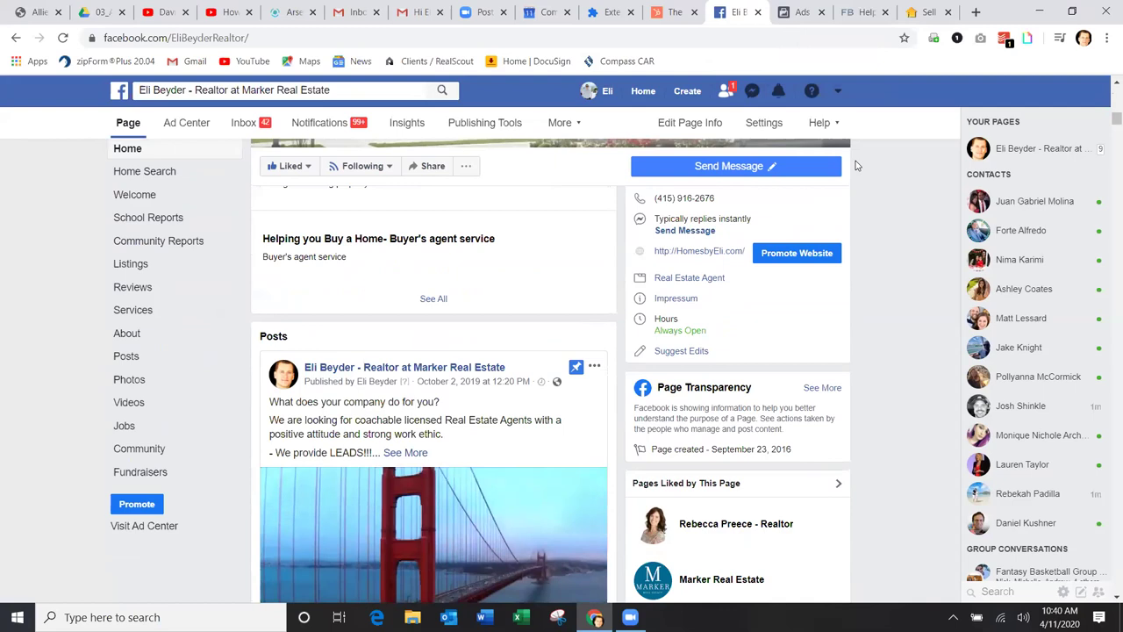
scroll(855, 165, up, 10)
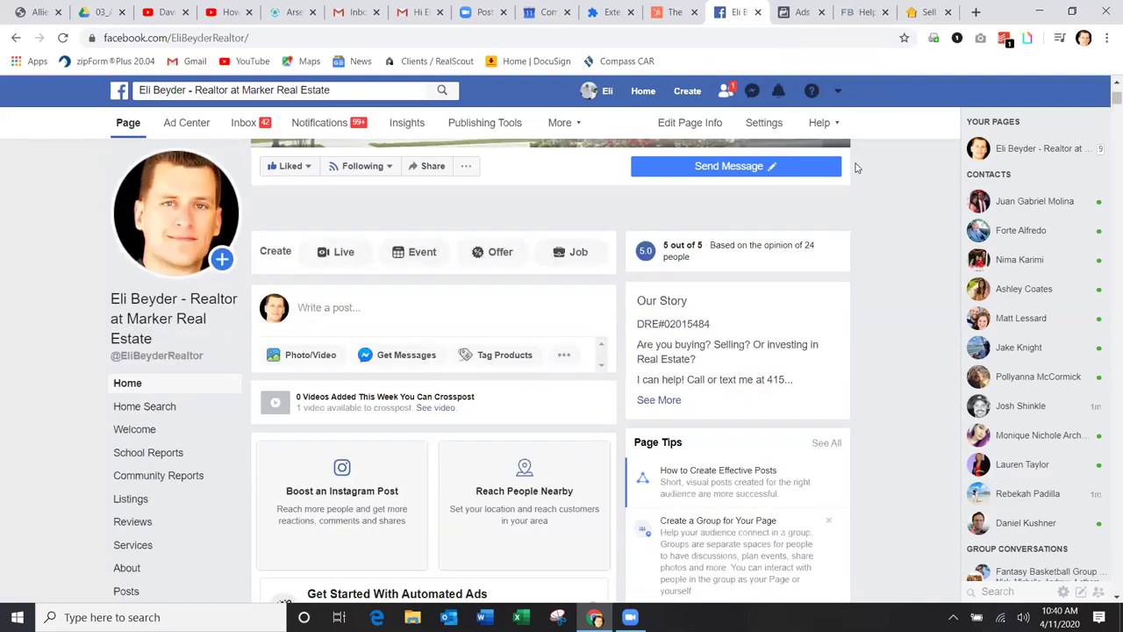
scroll(855, 167, up, 3)
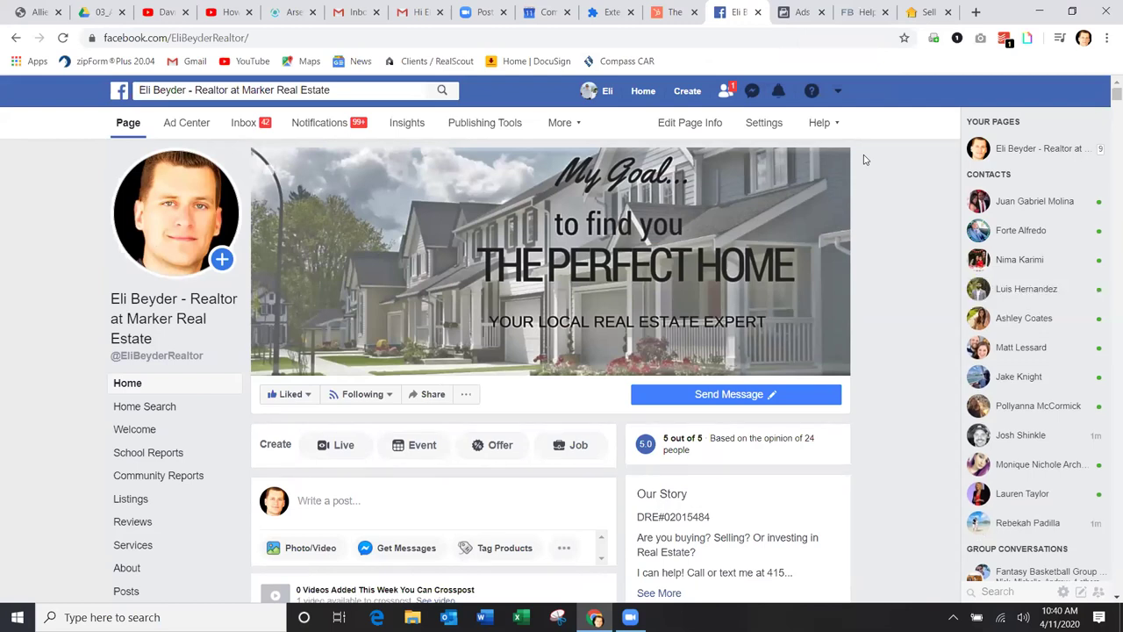
scroll(864, 160, down, 5)
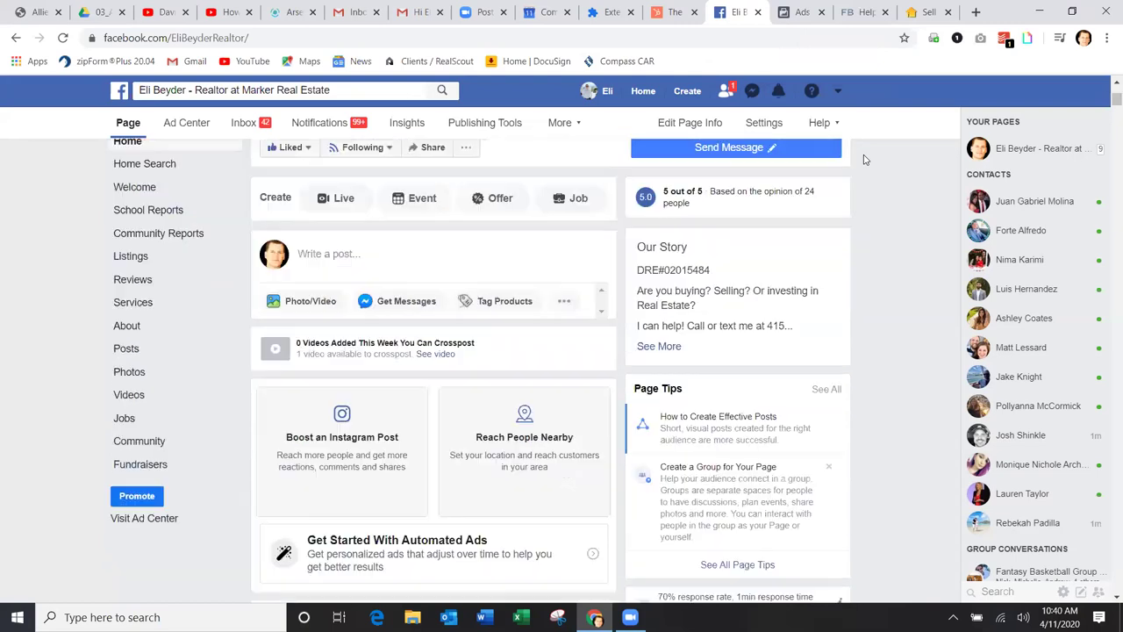
scroll(865, 176, down, 4)
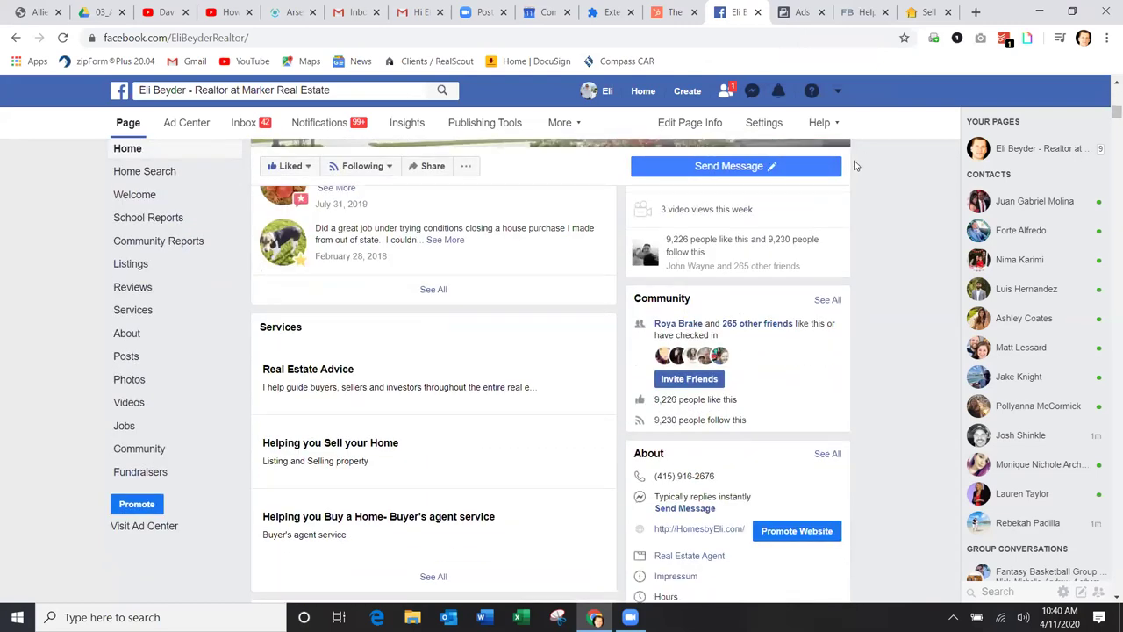
scroll(860, 235, down, 4)
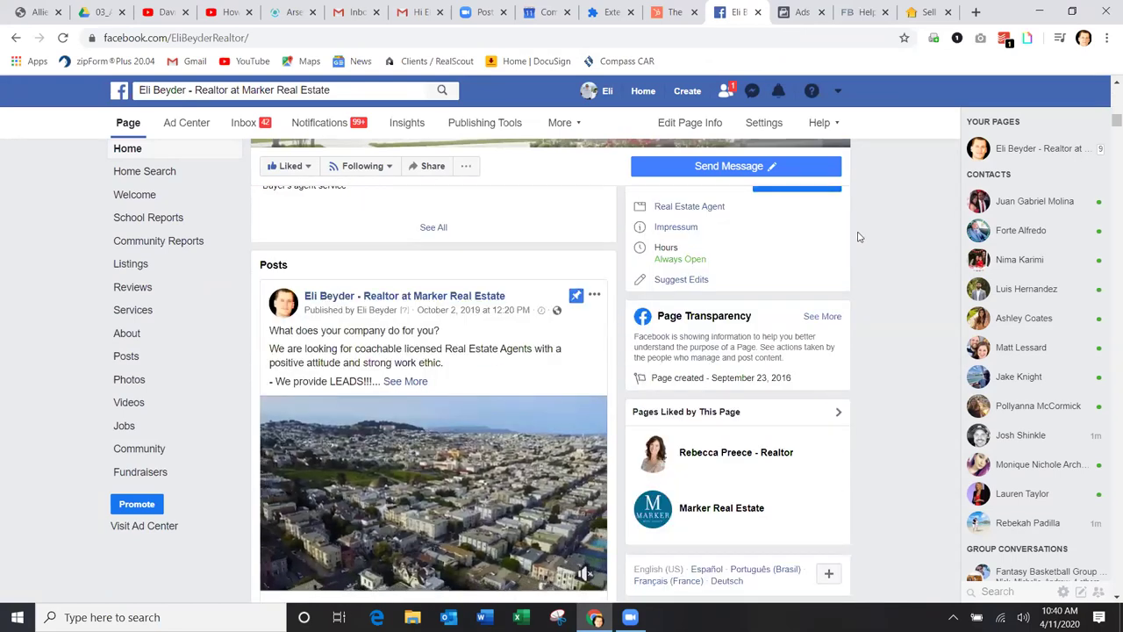